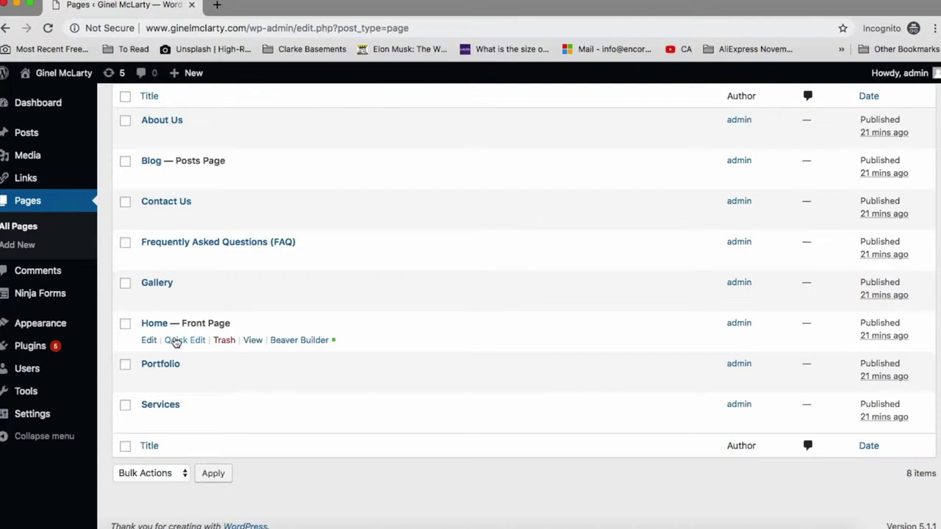
- Open the Home — Front Page for editing from the All Pages list
{"action": "left_click", "coordinate": [149, 346]}
- Open the Home page, close the block editor's welcome tip, and launch Beaver Builder
{"action": "left_click", "coordinate": [149, 344]}
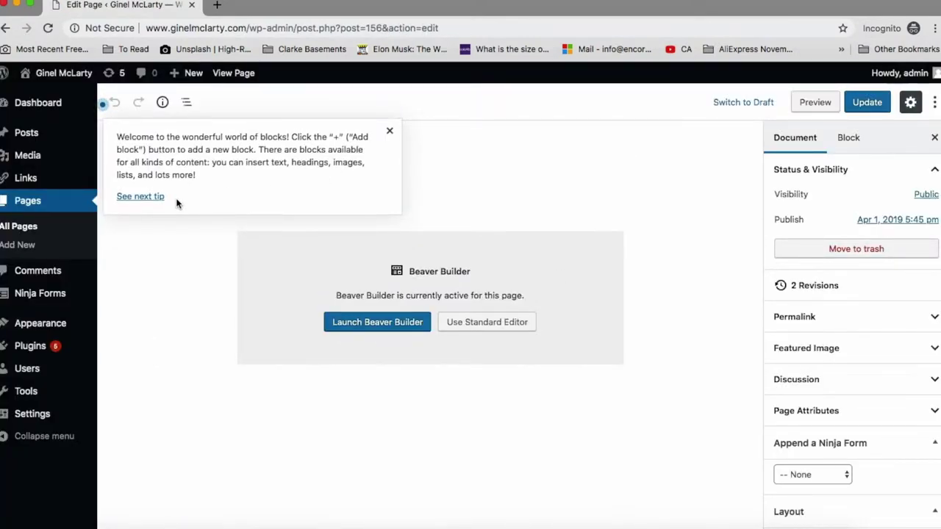
{"action": "left_click", "coordinate": [391, 133]}
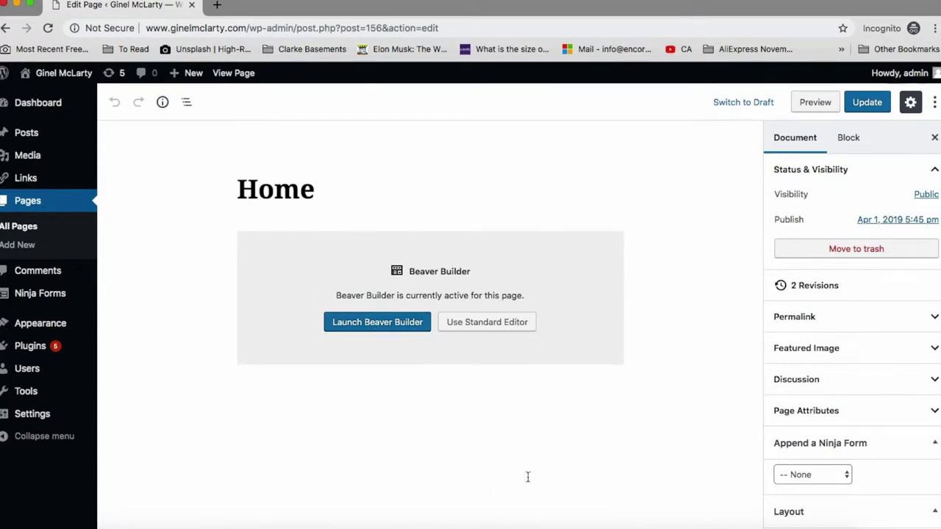
{"action": "left_click", "coordinate": [377, 325]}
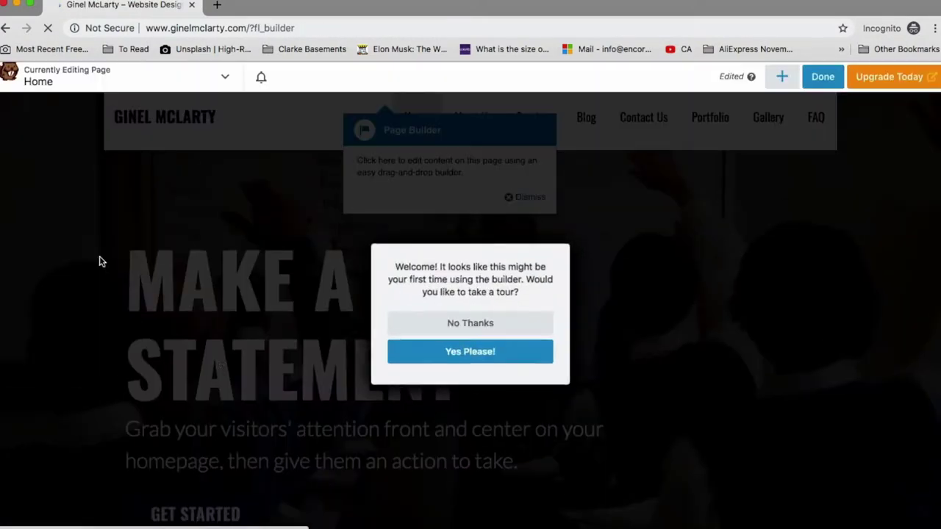
- Decline the Beaver Builder tour, dismiss its tip, and scroll through the Home layout
{"action": "left_click", "coordinate": [471, 329]}
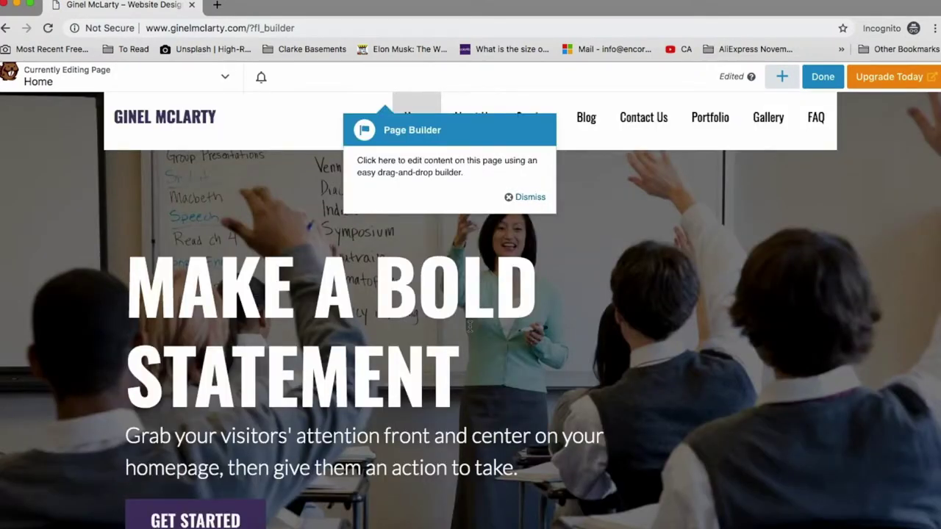
{"action": "left_click", "coordinate": [531, 199]}
{"action": "scroll", "coordinate": [615, 280], "scroll_direction": "down", "scroll_amount": 5}
{"action": "scroll", "coordinate": [614, 278], "scroll_direction": "down", "scroll_amount": 15}
{"action": "scroll", "coordinate": [614, 278], "scroll_direction": "up", "scroll_amount": 5}
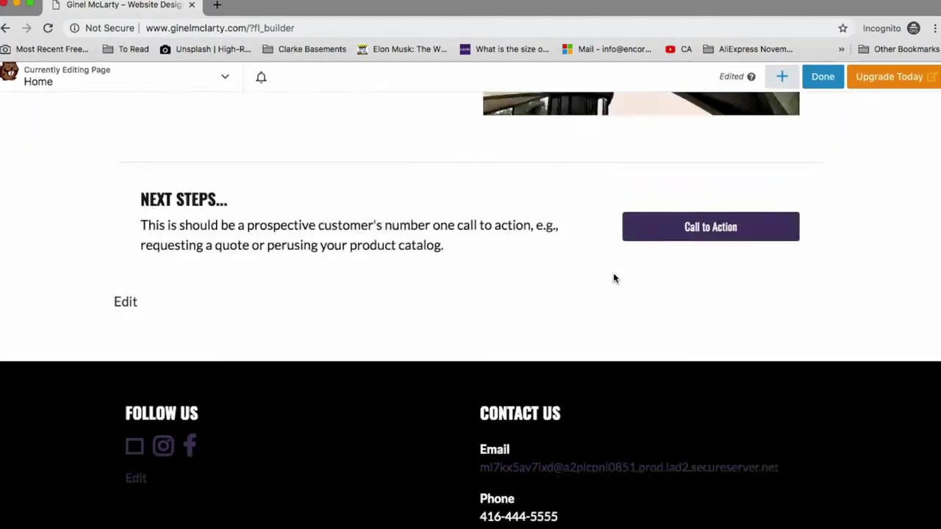
{"action": "scroll", "coordinate": [615, 278], "scroll_direction": "up", "scroll_amount": 15}
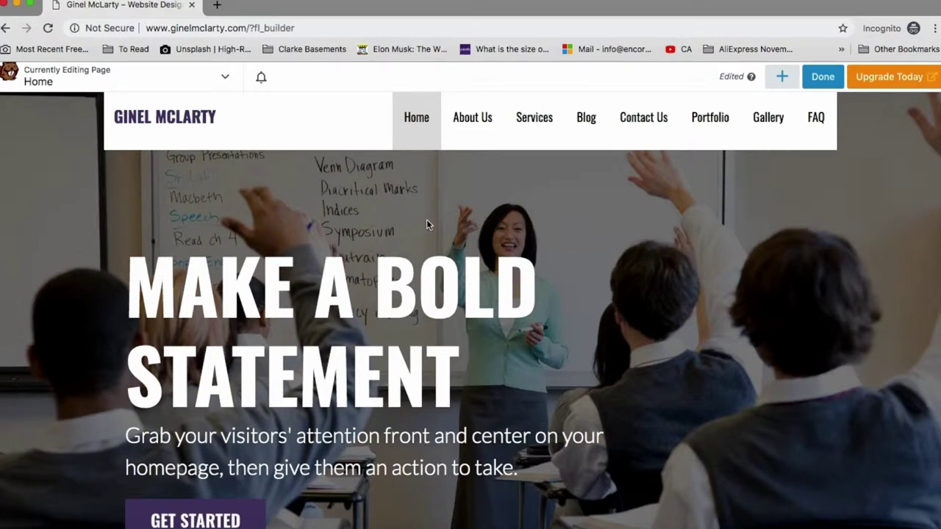
- Look over the builder tools and hero heading, then choose Done and Discard
{"action": "left_click", "coordinate": [226, 79]}
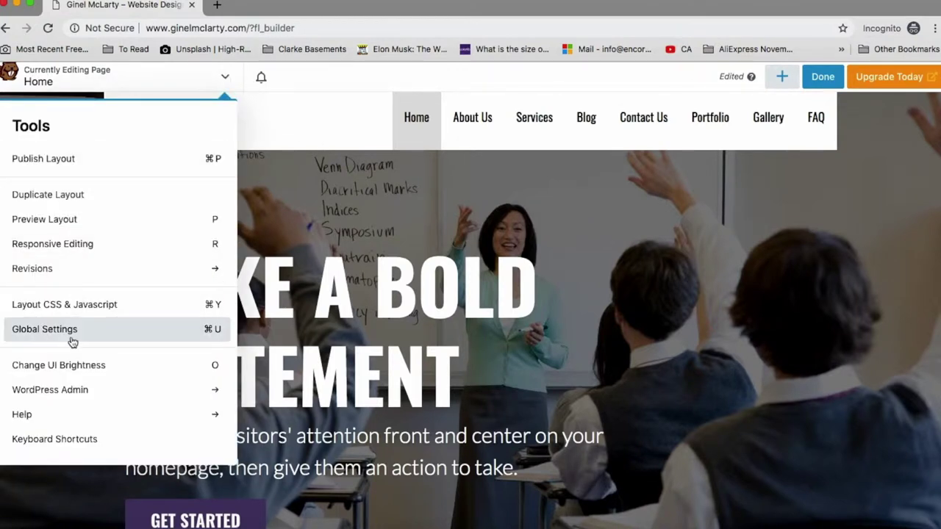
{"action": "double_click", "coordinate": [414, 276]}
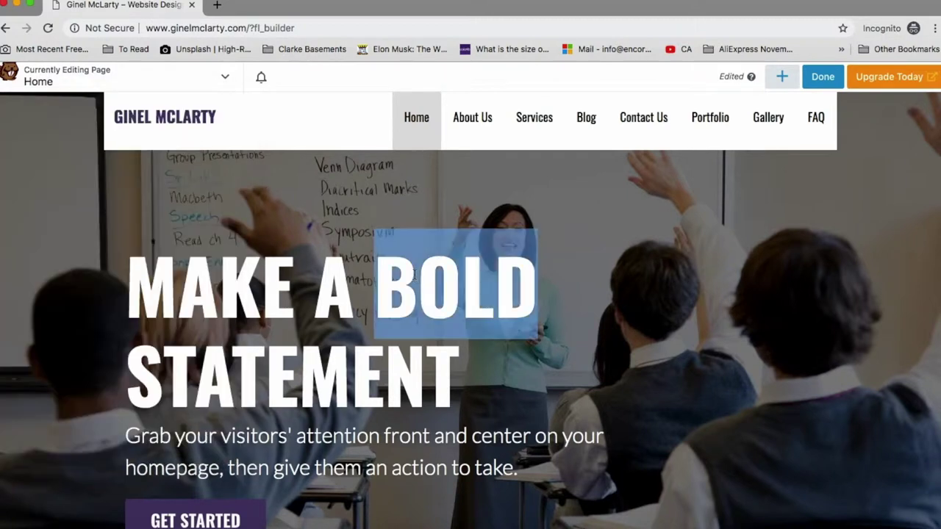
{"action": "left_click", "coordinate": [823, 78]}
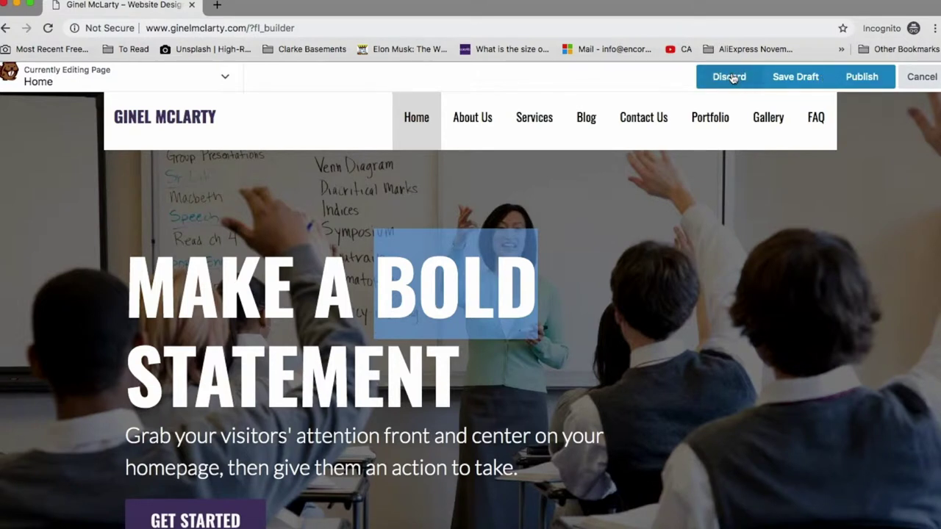
{"action": "left_click", "coordinate": [921, 76]}
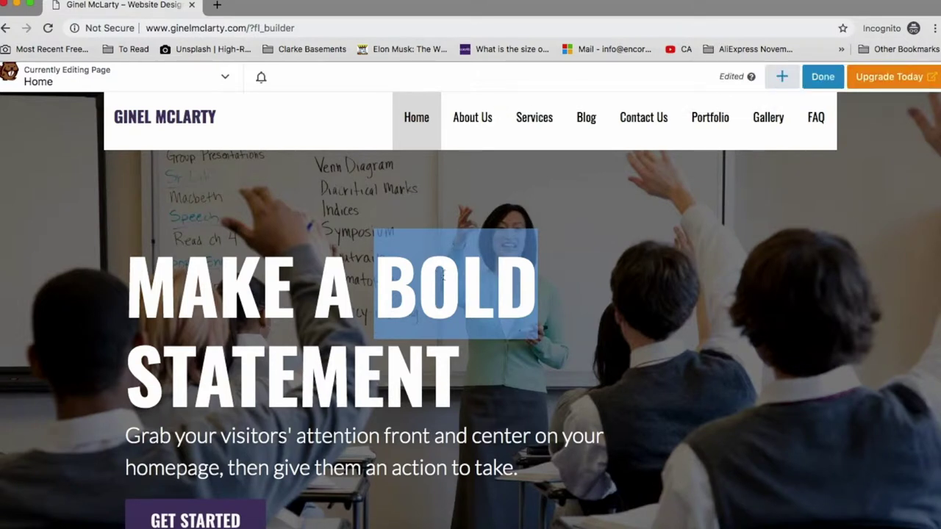
{"action": "left_click", "coordinate": [667, 289]}
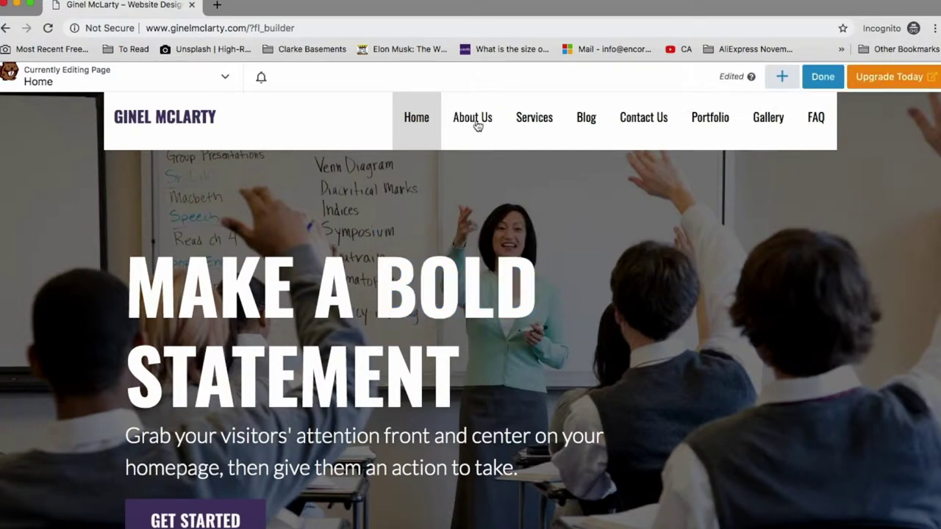
{"action": "scroll", "coordinate": [103, 389], "scroll_direction": "down", "scroll_amount": 5}
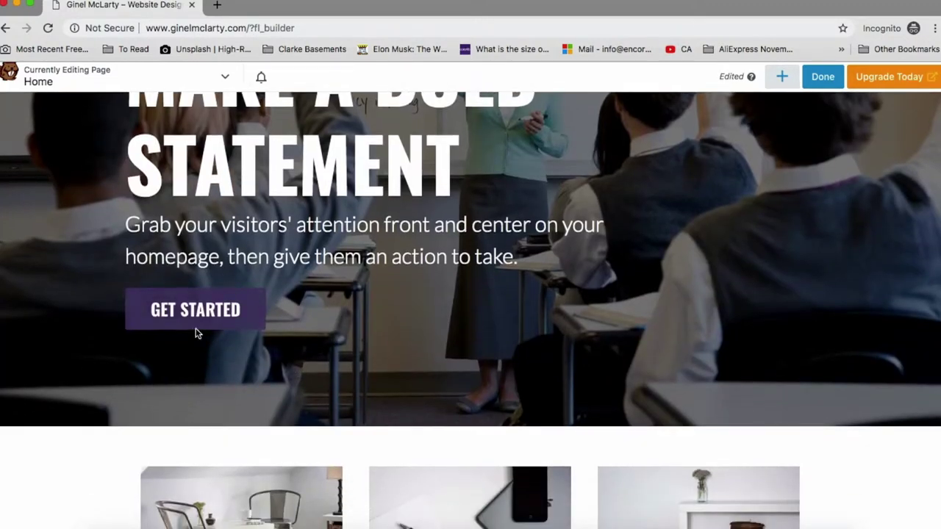
{"action": "left_click", "coordinate": [813, 78]}
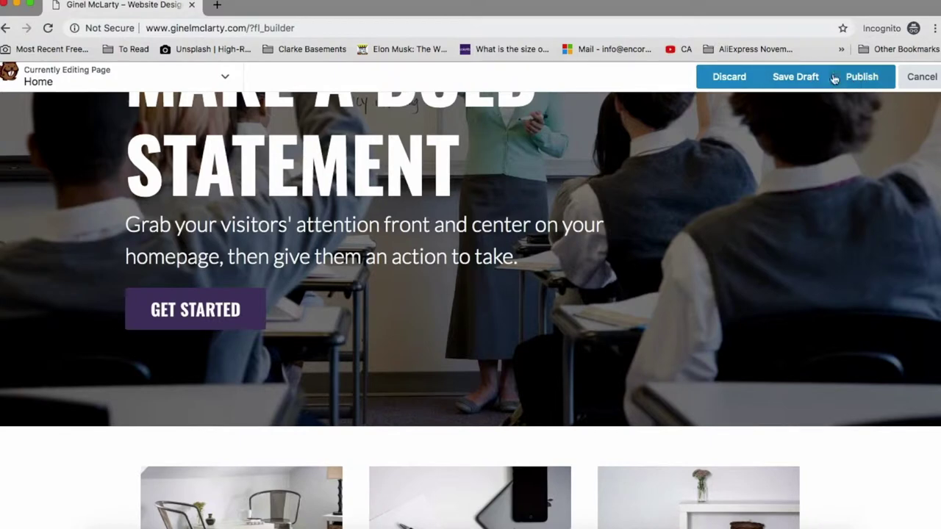
{"action": "left_click", "coordinate": [730, 78]}
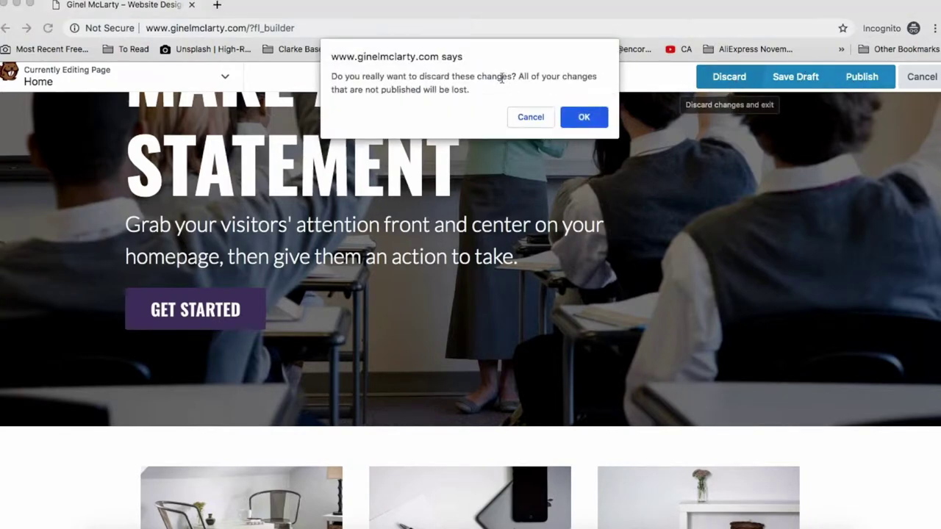
- Discard the builder changes and switch the Home page to the standard WordPress editor
{"action": "left_click", "coordinate": [577, 122]}
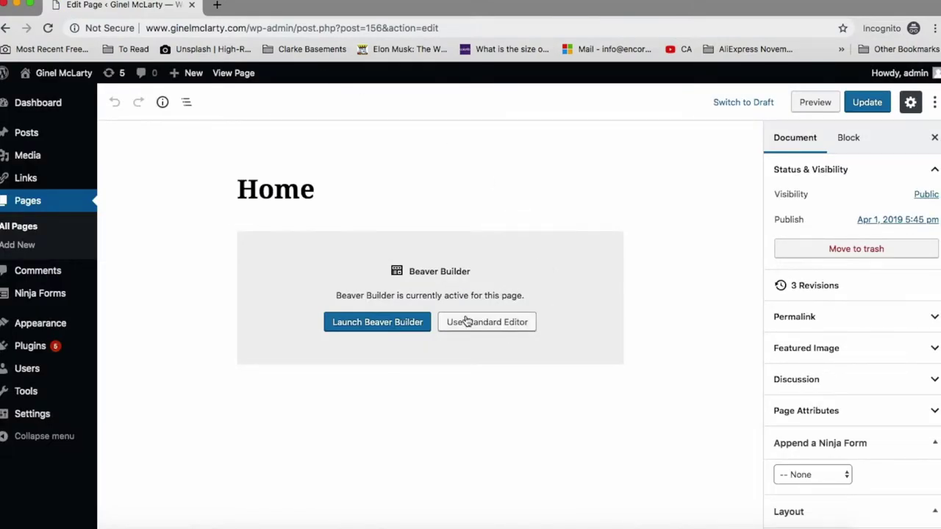
{"action": "left_click", "coordinate": [491, 328]}
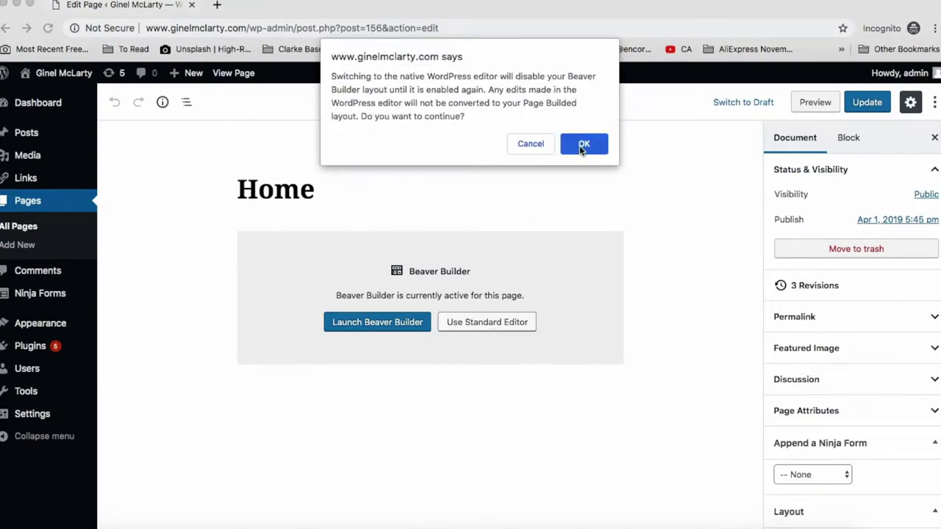
{"action": "left_click", "coordinate": [579, 145]}
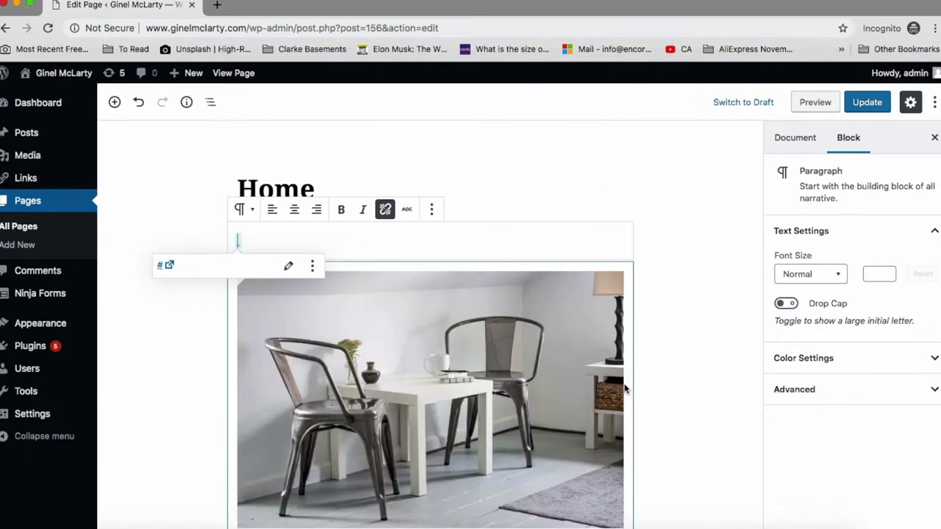
{"action": "scroll", "coordinate": [625, 268], "scroll_direction": "down", "scroll_amount": 10}
{"action": "scroll", "coordinate": [624, 273], "scroll_direction": "down", "scroll_amount": 15}
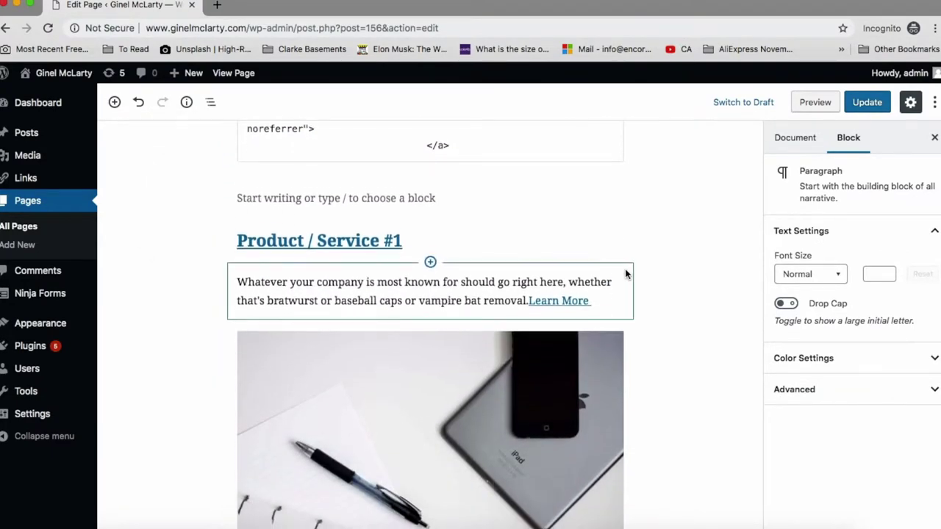
{"action": "scroll", "coordinate": [624, 273], "scroll_direction": "down", "scroll_amount": 15}
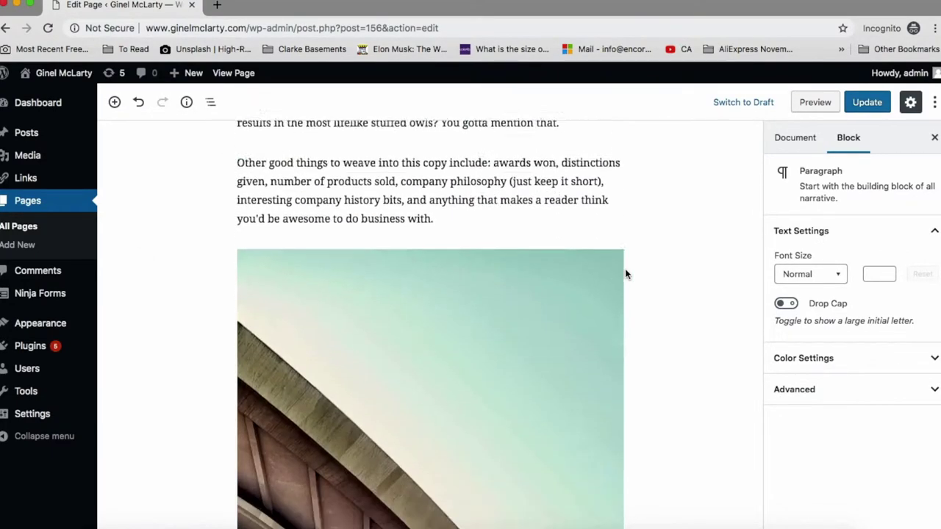
{"action": "scroll", "coordinate": [625, 273], "scroll_direction": "up", "scroll_amount": 12}
{"action": "scroll", "coordinate": [624, 273], "scroll_direction": "up", "scroll_amount": 20}
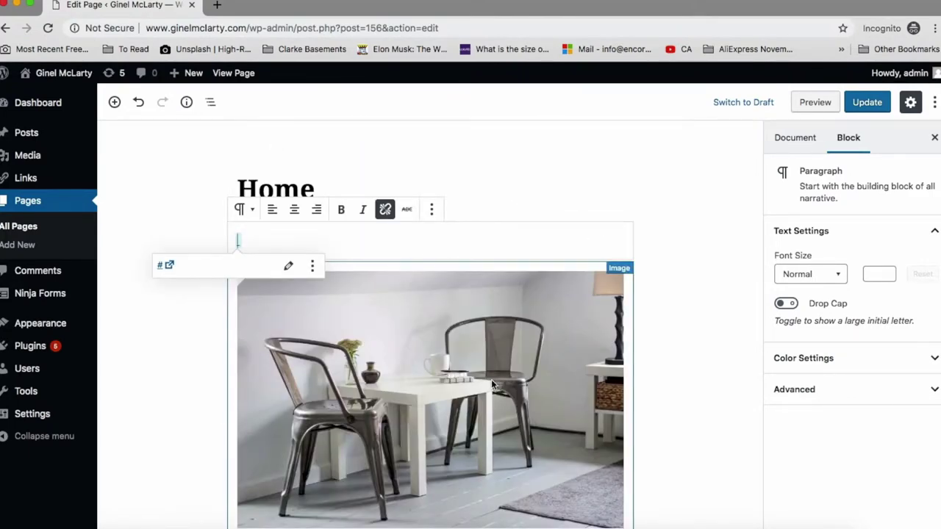
{"action": "scroll", "coordinate": [417, 429], "scroll_direction": "down", "scroll_amount": 5}
{"action": "scroll", "coordinate": [416, 433], "scroll_direction": "down", "scroll_amount": 1}
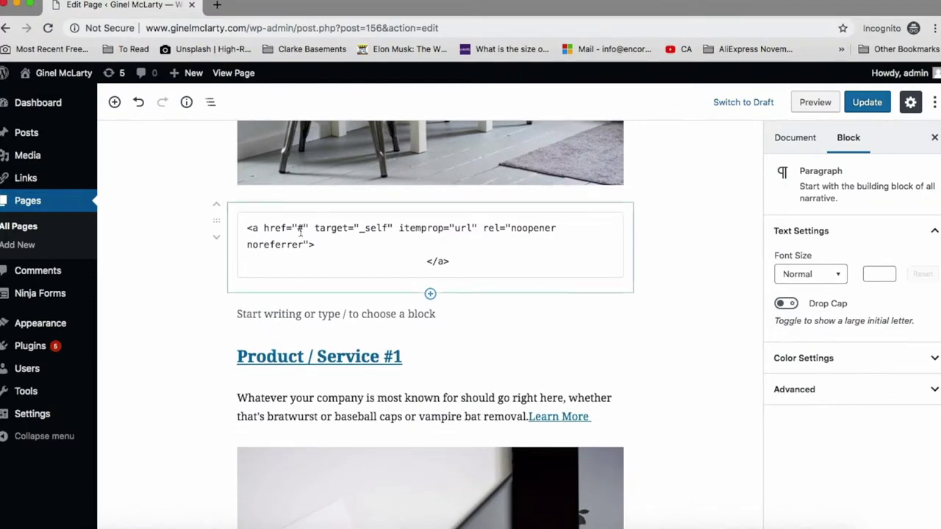
{"action": "scroll", "coordinate": [434, 390], "scroll_direction": "down", "scroll_amount": 3}
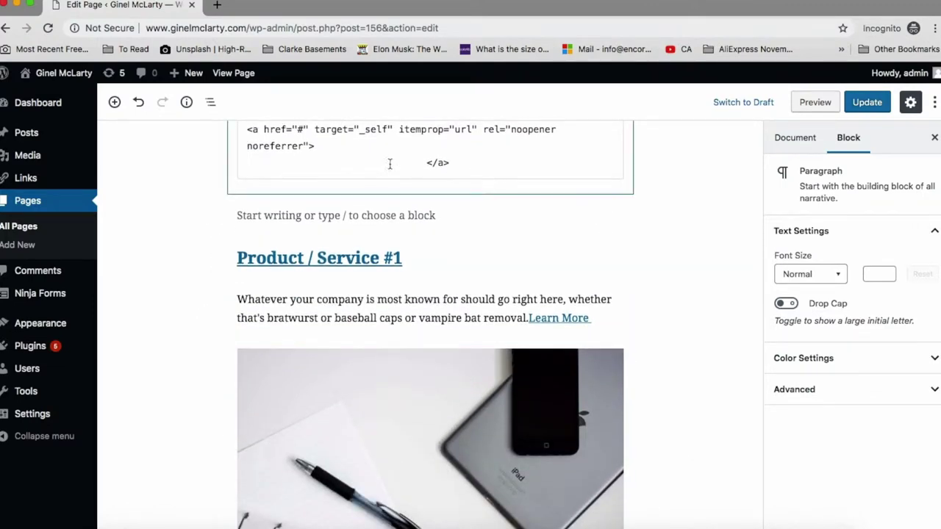
{"action": "scroll", "coordinate": [369, 364], "scroll_direction": "down", "scroll_amount": 20}
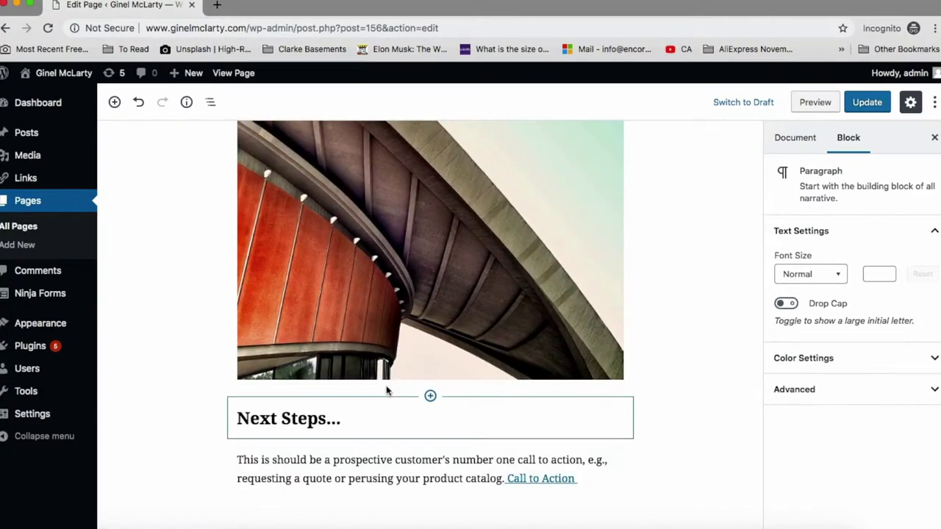
{"action": "scroll", "coordinate": [387, 391], "scroll_direction": "up", "scroll_amount": 20}
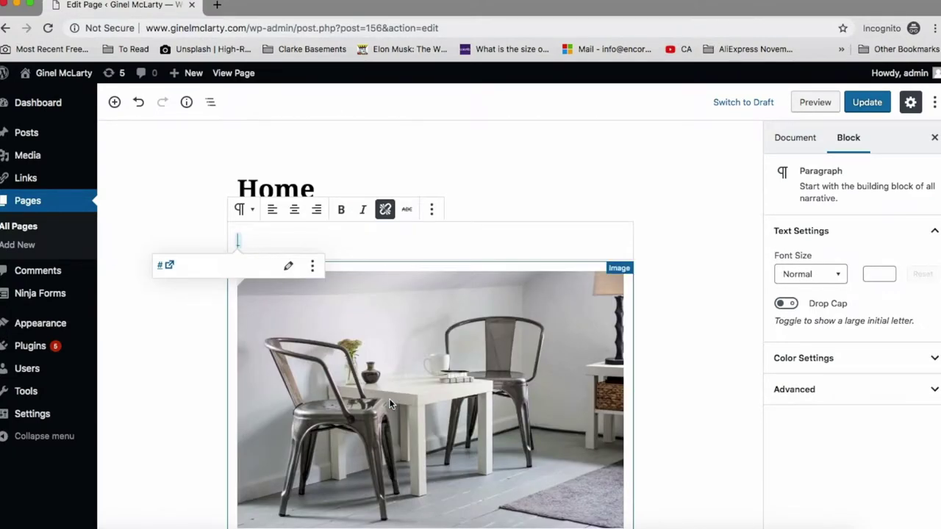
{"action": "scroll", "coordinate": [388, 398], "scroll_direction": "down", "scroll_amount": 3}
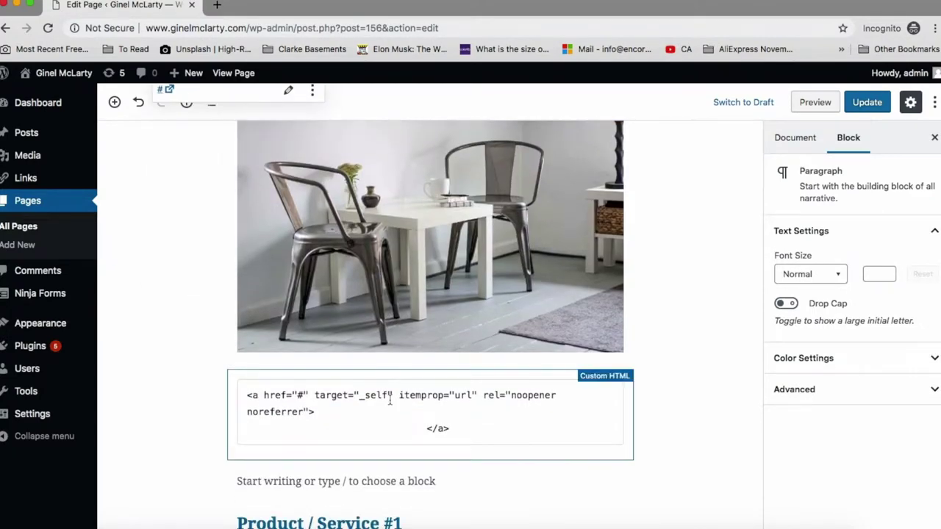
{"action": "scroll", "coordinate": [390, 400], "scroll_direction": "down", "scroll_amount": 5}
- Rename the Product / Service #1 heading to WEBSITE DESIGNER
{"action": "left_click", "coordinate": [400, 301]}
{"action": "left_click_drag", "start_coordinate": [414, 302], "coordinate": [235, 298]}
{"action": "type", "text": "Pr"}
{"action": "key", "text": "BackSpace"}
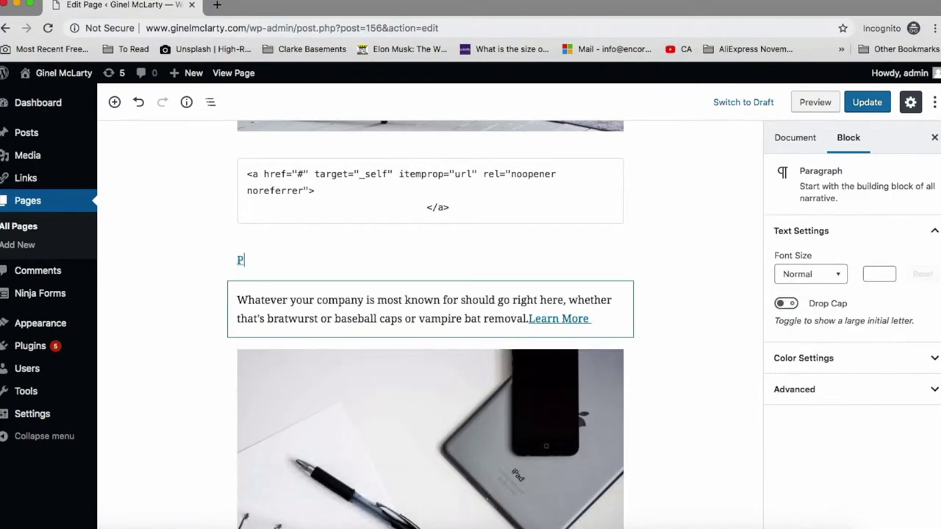
{"action": "type", "text": "ro"}
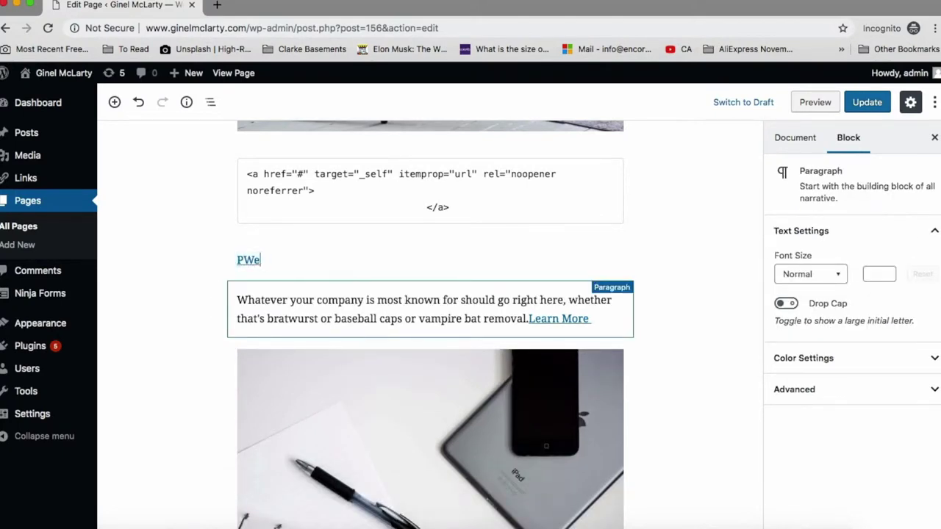
{"action": "key", "text": "BackSpace"}
{"action": "key", "text": "BackSpace"}
{"action": "key", "text": "BackSpace"}
{"action": "key", "text": "BackSpace"}
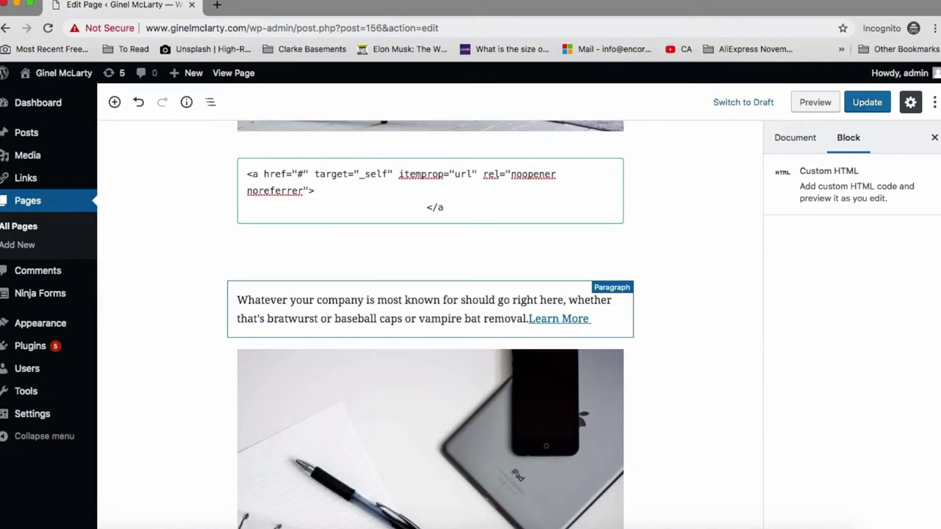
{"action": "key", "text": "super+z"}
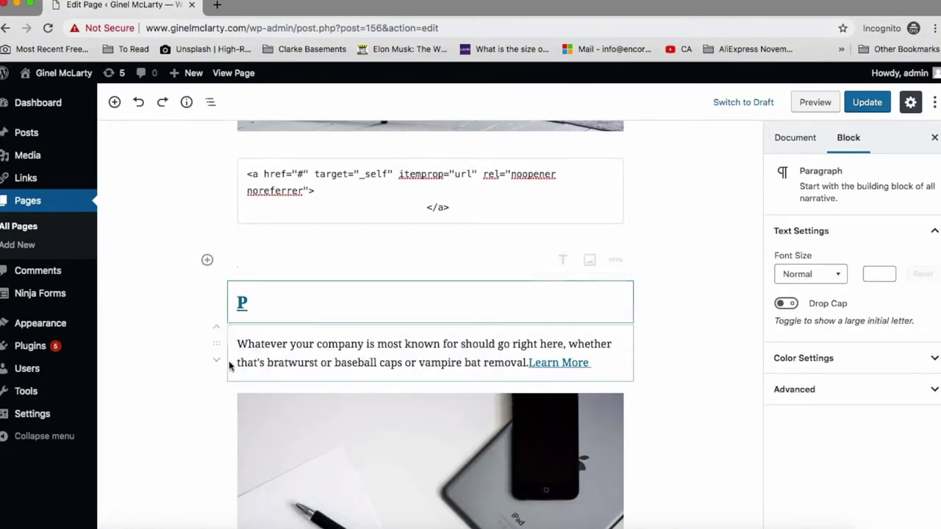
{"action": "left_click", "coordinate": [256, 303]}
{"action": "type", "text": "WEB"}
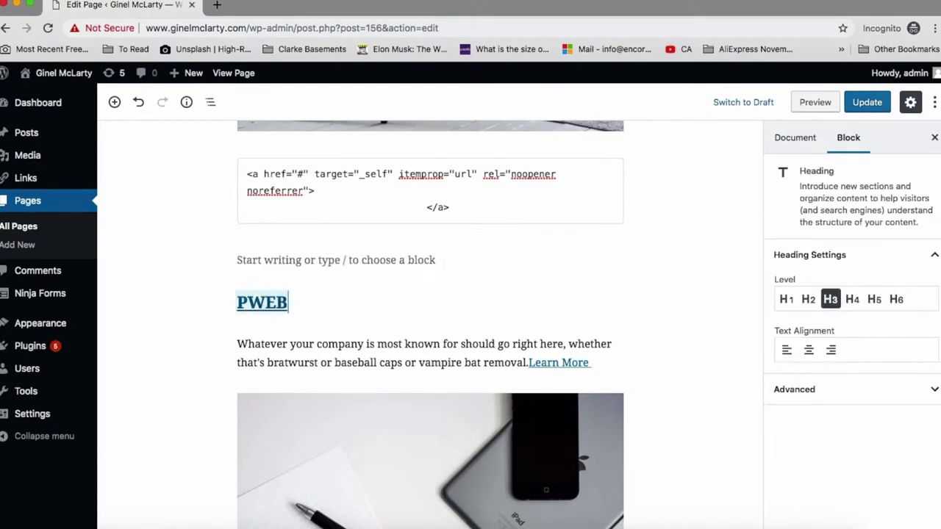
{"action": "type", "text": "SITE DESIGNER"}
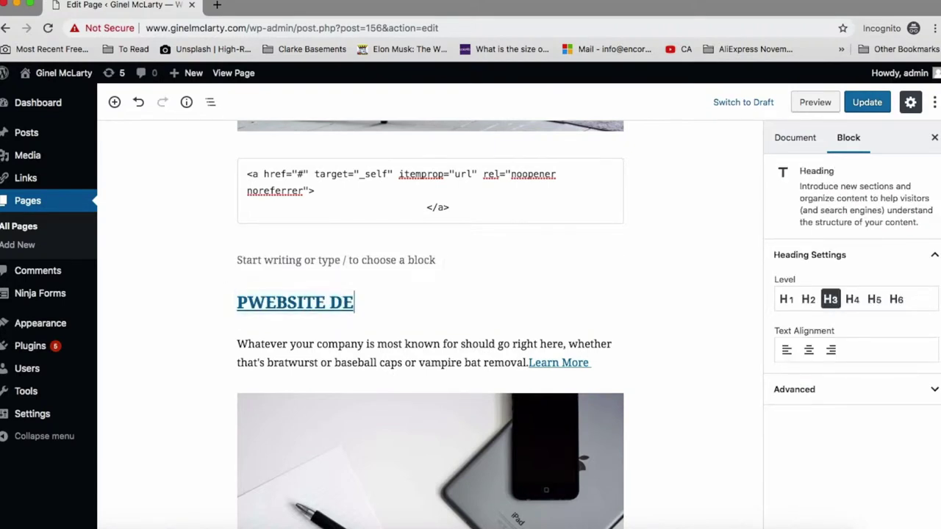
{"action": "key", "text": "Left"}
{"action": "key", "text": "Left"}
{"action": "key", "text": "Left"}
{"action": "key", "text": "Left"}
{"action": "key", "text": "Left"}
{"action": "key", "text": "Left"}
{"action": "key", "text": "Left"}
{"action": "key", "text": "Left"}
{"action": "key", "text": "Left"}
{"action": "key", "text": "Left"}
{"action": "key", "text": "Left"}
{"action": "key", "text": "Left"}
{"action": "key", "text": "Left"}
{"action": "key", "text": "Left"}
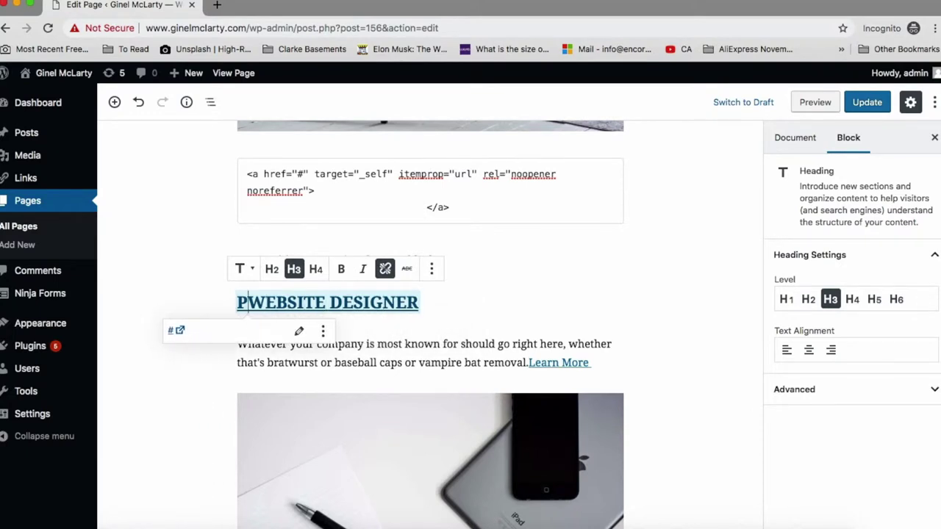
{"action": "key", "text": "BackSpace"}
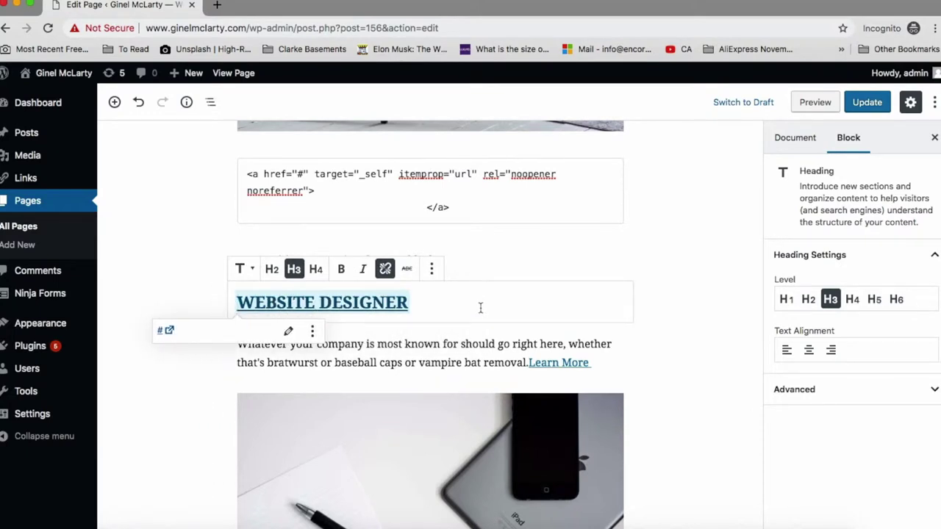
- Rename the Product / Service #2 heading to CONSULTANT, keeping its link
{"action": "scroll", "coordinate": [567, 349], "scroll_direction": "down", "scroll_amount": 6}
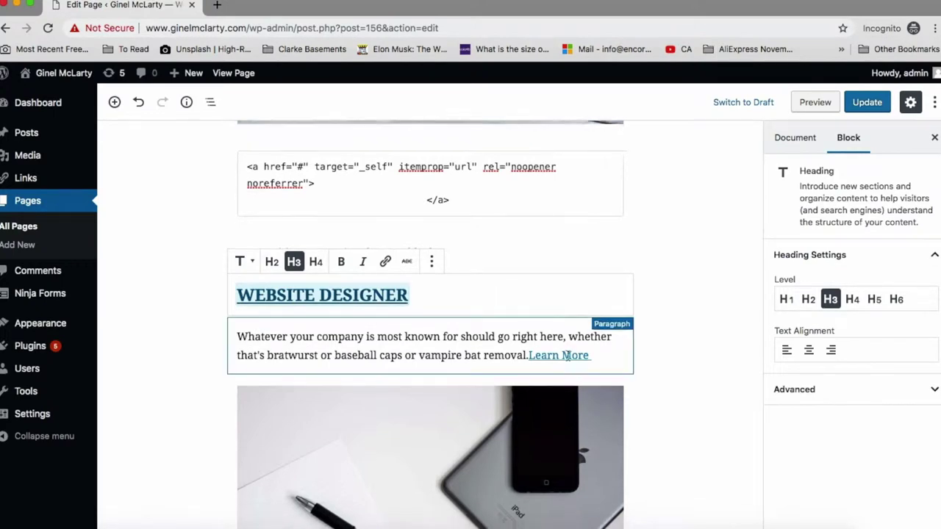
{"action": "scroll", "coordinate": [567, 355], "scroll_direction": "down", "scroll_amount": 2}
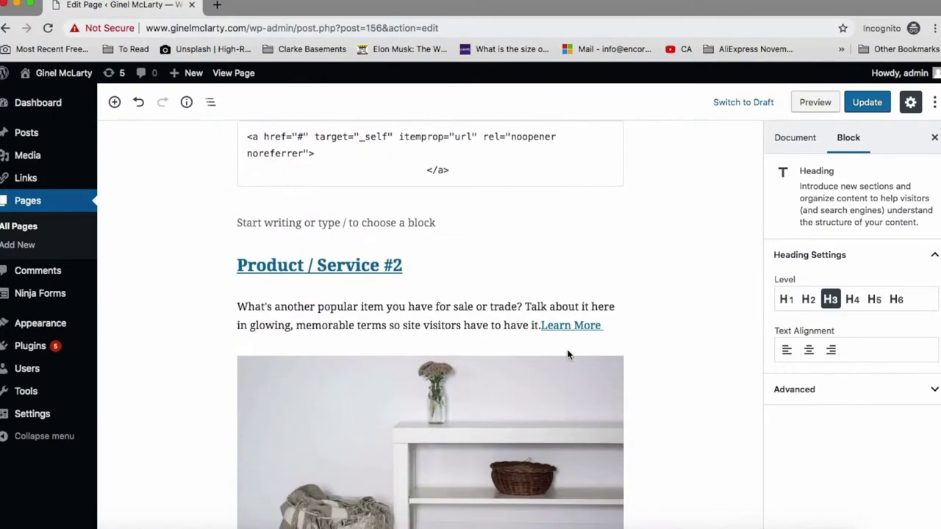
{"action": "triple_click", "coordinate": [414, 260]}
{"action": "type", "text": "CON"}
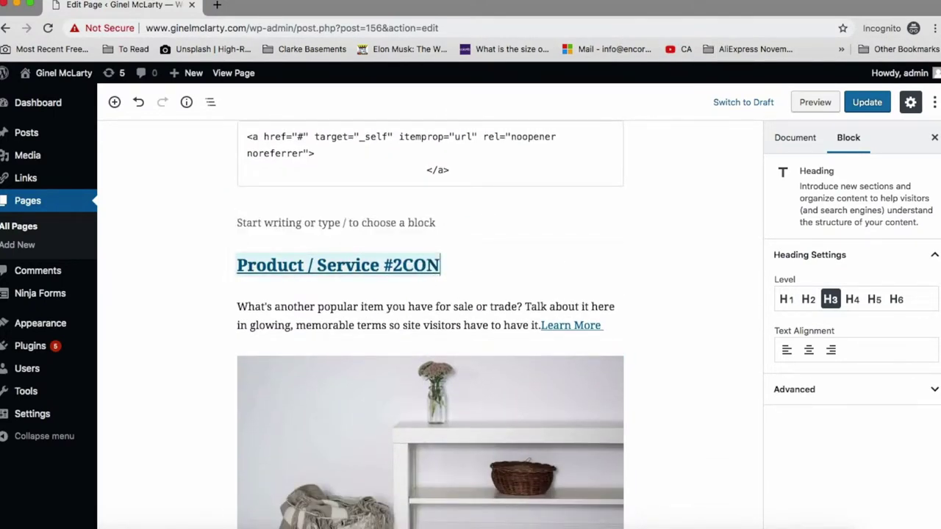
{"action": "key", "text": "BackSpace"}
{"action": "key", "text": "BackSpace"}
{"action": "key", "text": "BackSpace"}
{"action": "key", "text": "BackSpace"}
{"action": "key", "text": "BackSpace"}
{"action": "key", "text": "BackSpace"}
{"action": "key", "text": "BackSpace"}
{"action": "key", "text": "BackSpace"}
{"action": "key", "text": "BackSpace"}
{"action": "key", "text": "BackSpace"}
{"action": "key", "text": "BackSpace"}
{"action": "key", "text": "BackSpace"}
{"action": "key", "text": "BackSpace"}
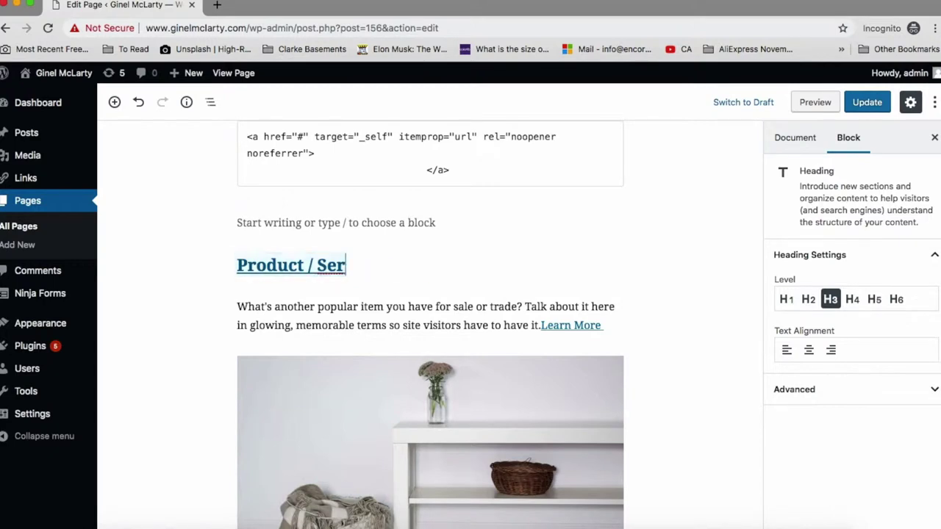
{"action": "key", "text": "BackSpace"}
{"action": "key", "text": "BackSpace"}
{"action": "key", "text": "BackSpace"}
{"action": "key", "text": "BackSpace"}
{"action": "key", "text": "BackSpace"}
{"action": "key", "text": "BackSpace"}
{"action": "key", "text": "BackSpace"}
{"action": "key", "text": "BackSpace"}
{"action": "key", "text": "BackSpace"}
{"action": "key", "text": "BackSpace"}
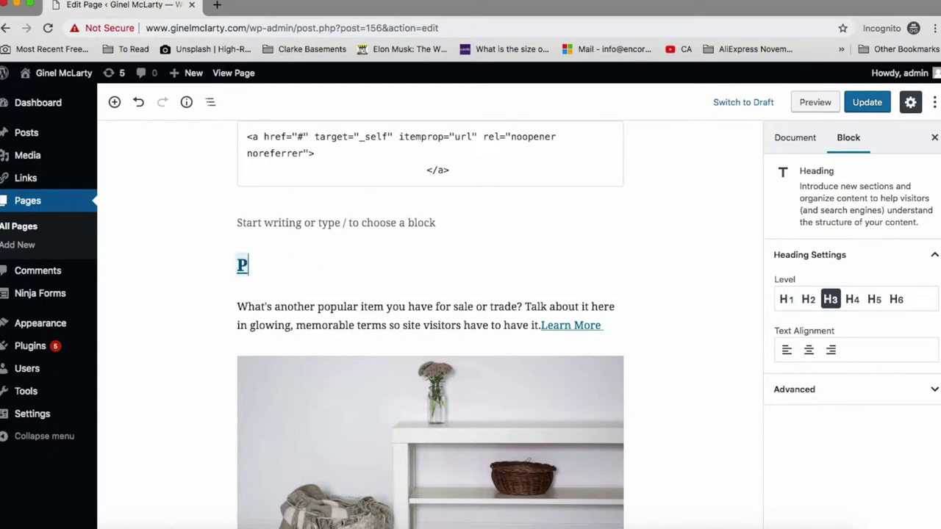
{"action": "key", "text": "ctrl+z"}
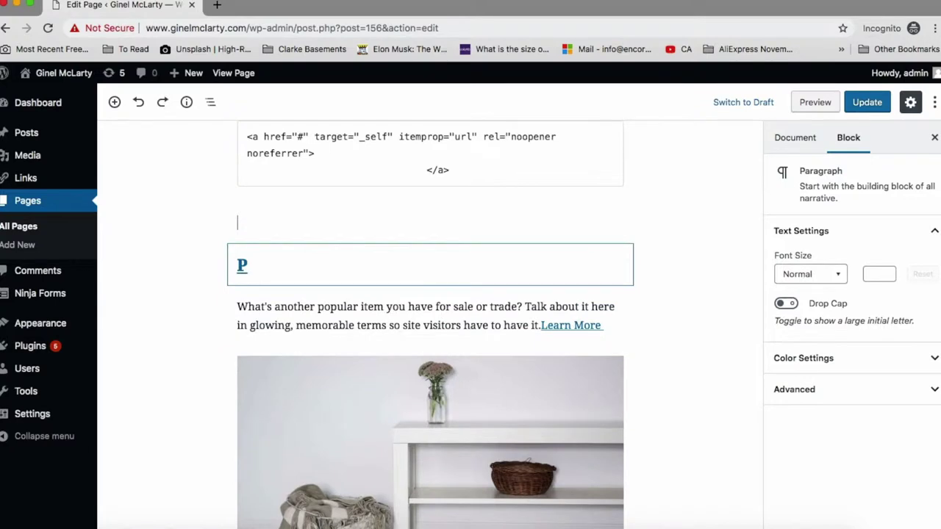
{"action": "left_click", "coordinate": [311, 264]}
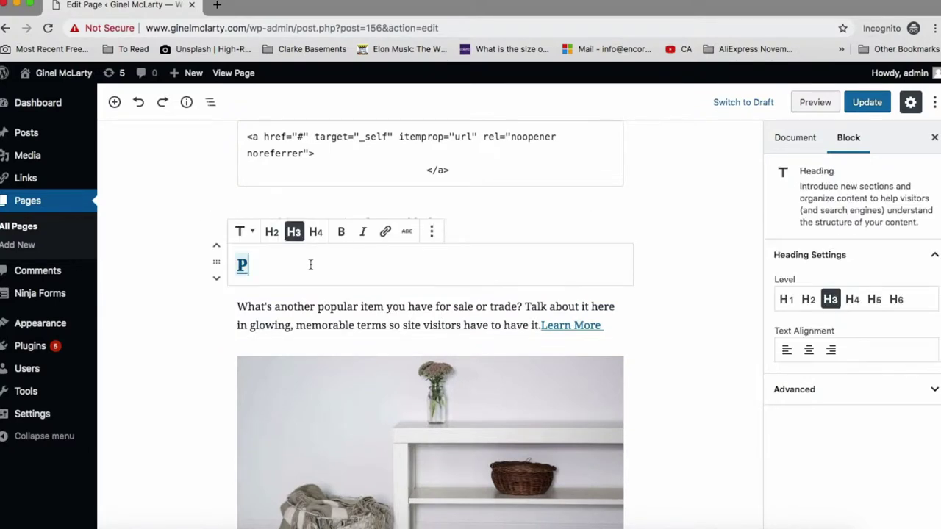
{"action": "type", "text": "CONSULTANT"}
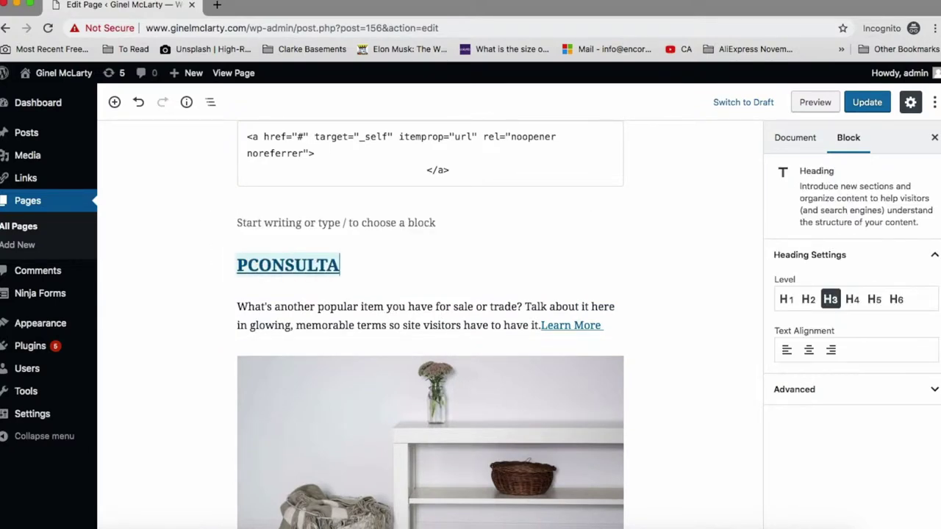
{"action": "key", "text": "Left"}
{"action": "key", "text": "Left"}
{"action": "key", "text": "Left"}
{"action": "key", "text": "Left"}
{"action": "key", "text": "Left"}
{"action": "key", "text": "Left"}
{"action": "key", "text": "Left"}
{"action": "key", "text": "Left"}
{"action": "key", "text": "Left"}
{"action": "key", "text": "Left"}
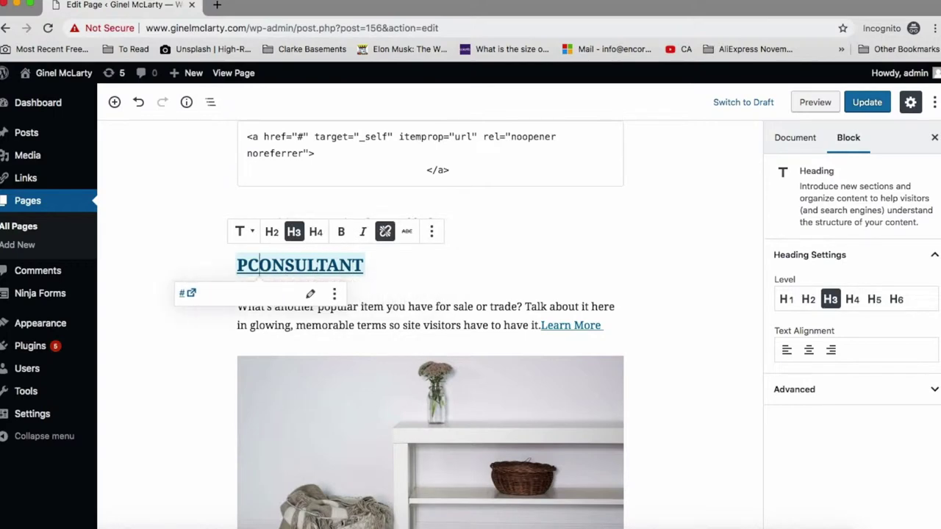
{"action": "key", "text": "BackSpace"}
{"action": "scroll", "coordinate": [498, 279], "scroll_direction": "down", "scroll_amount": 4}
{"action": "scroll", "coordinate": [496, 282], "scroll_direction": "down", "scroll_amount": 6}
{"action": "scroll", "coordinate": [498, 220], "scroll_direction": "up", "scroll_amount": 2}
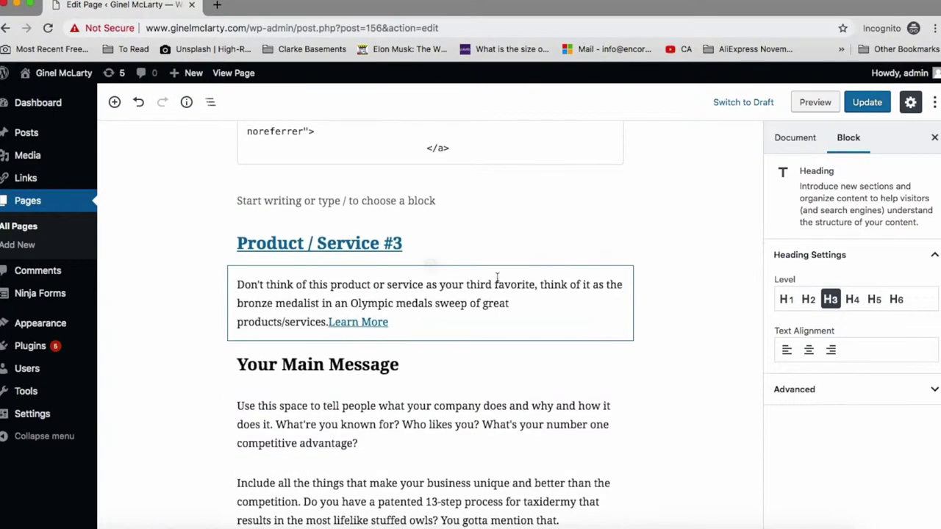
- Remove the Product / Service #3 heading block
{"action": "left_click", "coordinate": [423, 247]}
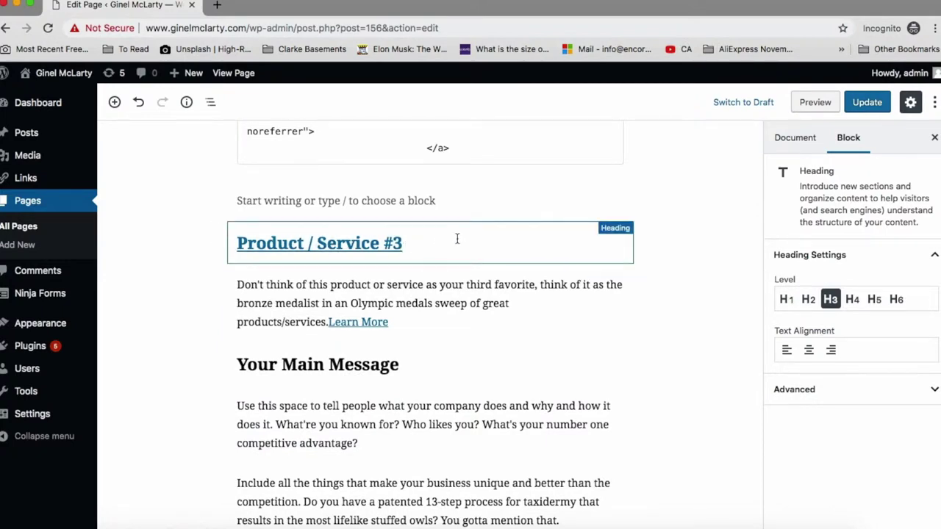
{"action": "triple_click", "coordinate": [518, 238]}
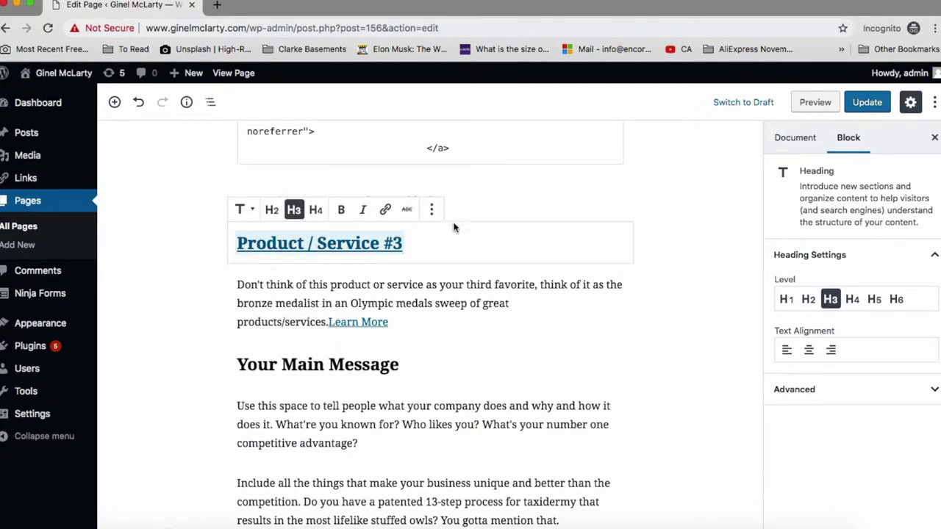
{"action": "left_click", "coordinate": [432, 209]}
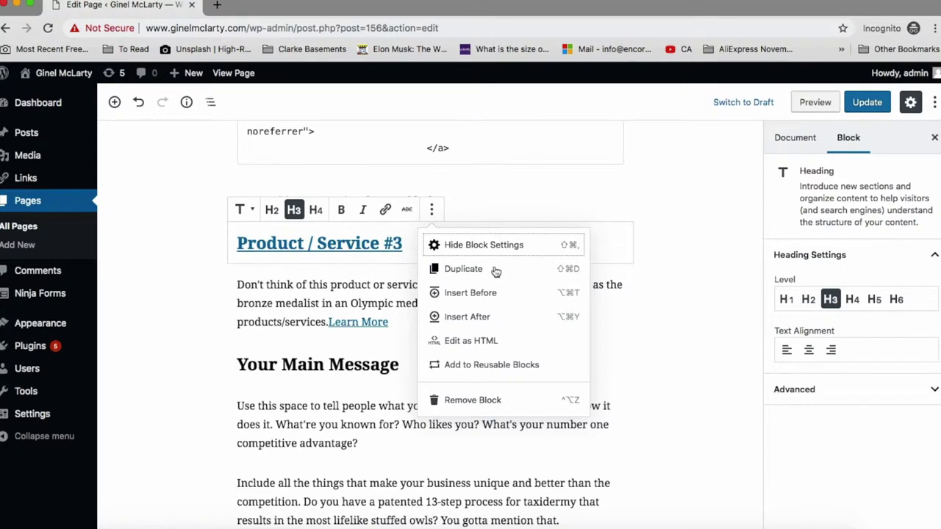
{"action": "left_click", "coordinate": [474, 400]}
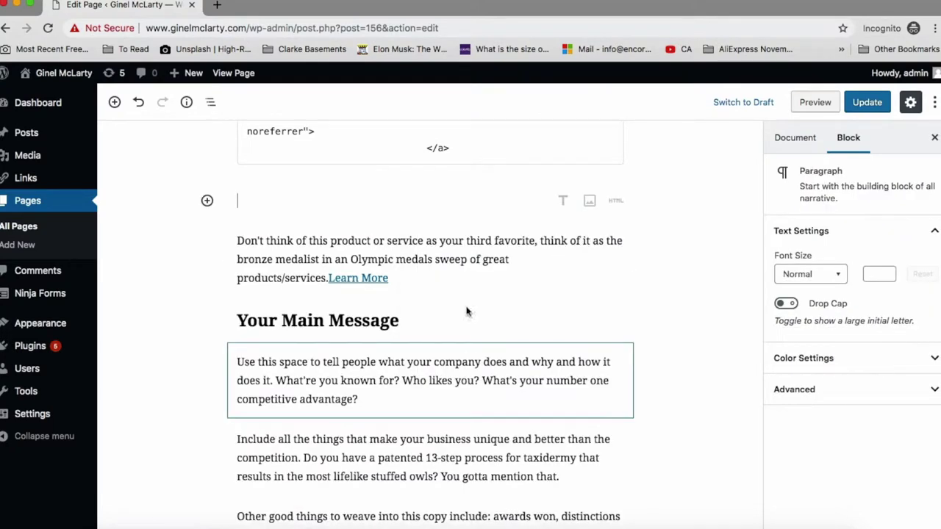
- Remove the paragraph describing the third service as well
{"action": "left_click", "coordinate": [599, 229]}
{"action": "left_click", "coordinate": [431, 211]}
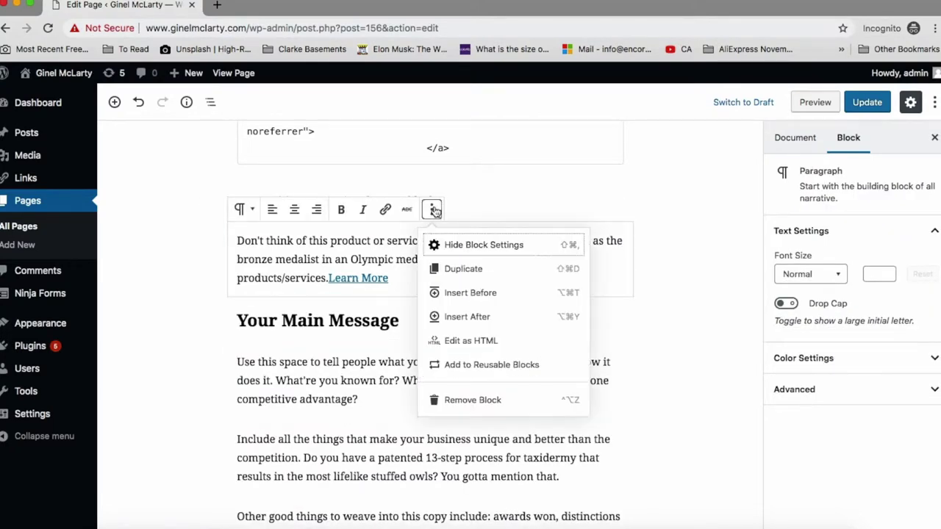
{"action": "left_click", "coordinate": [466, 403]}
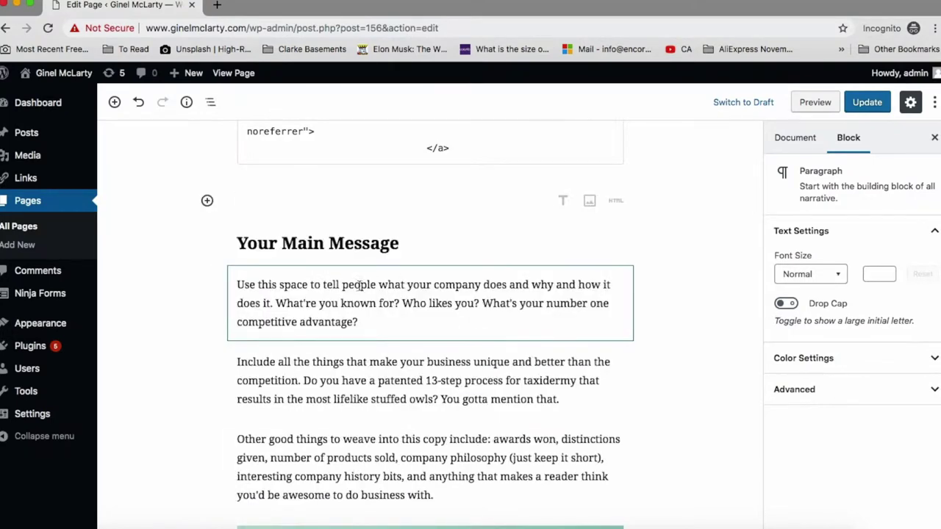
{"action": "mouse_move", "coordinate": [427, 270]}
{"action": "scroll", "coordinate": [427, 270], "scroll_direction": "down", "scroll_amount": 10}
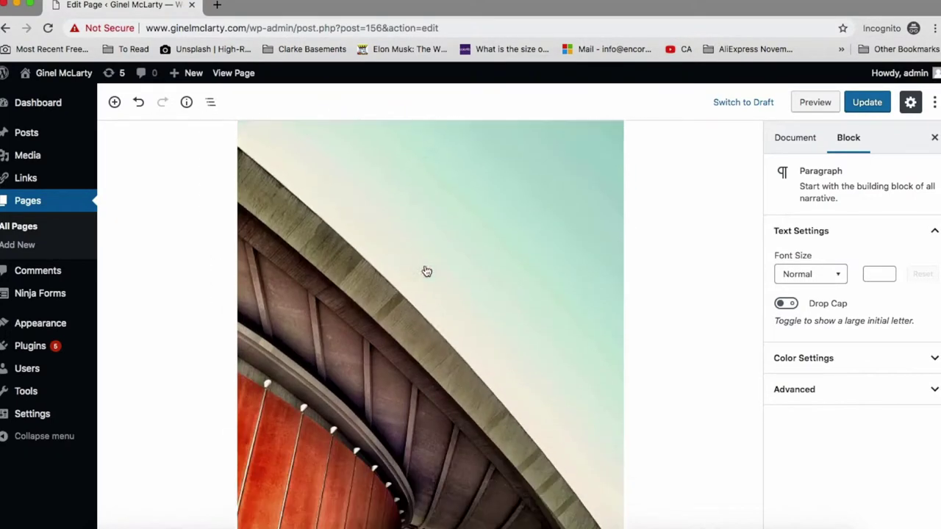
{"action": "scroll", "coordinate": [427, 340], "scroll_direction": "up", "scroll_amount": 5}
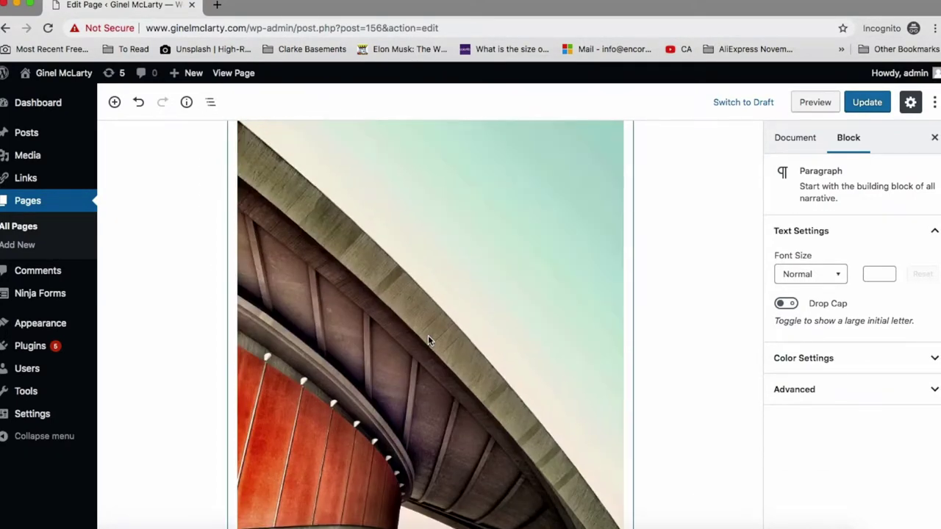
{"action": "left_click", "coordinate": [604, 197]}
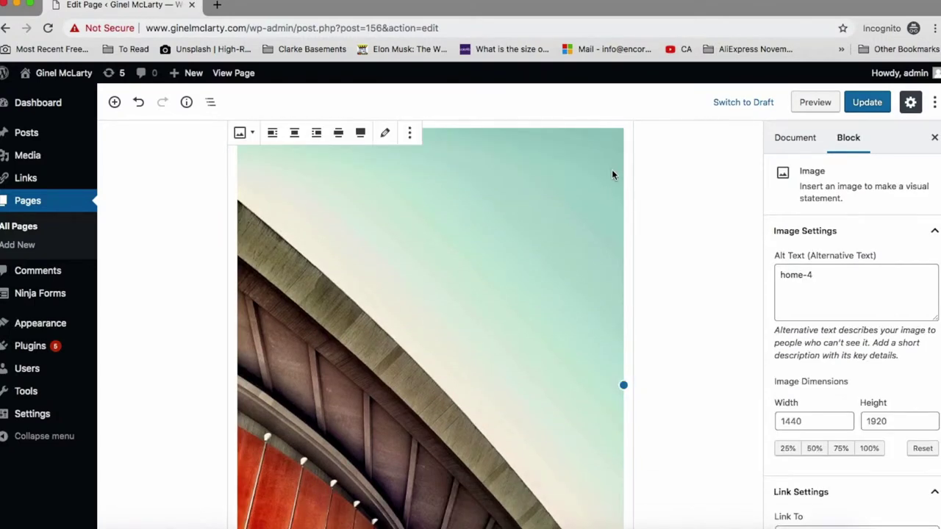
- Replace the building photo with the services-2.jpg office meeting image from the Media Library
{"action": "left_click", "coordinate": [385, 133]}
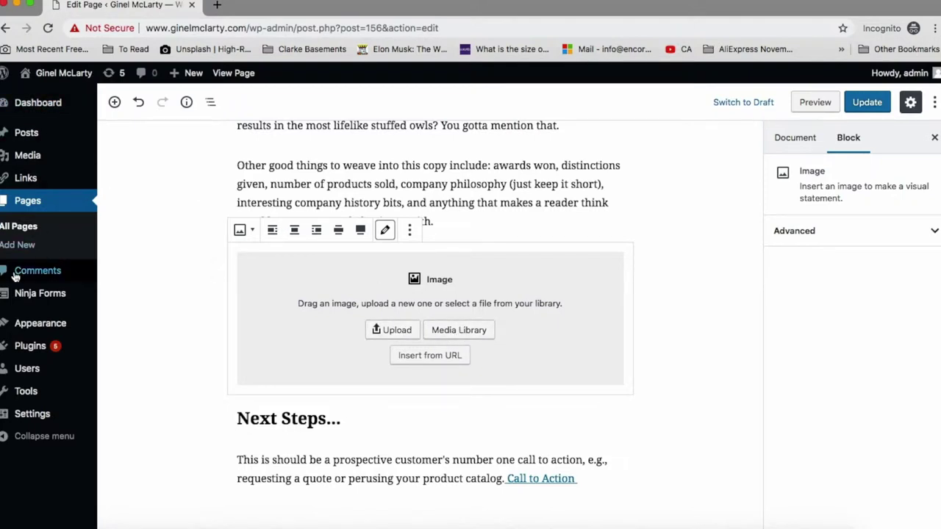
{"action": "mouse_move", "coordinate": [30, 160]}
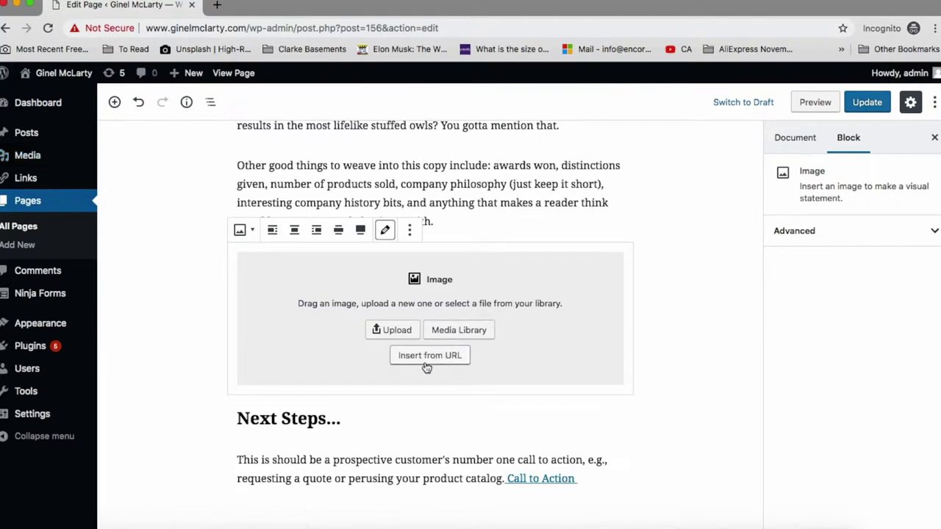
{"action": "left_click", "coordinate": [472, 336]}
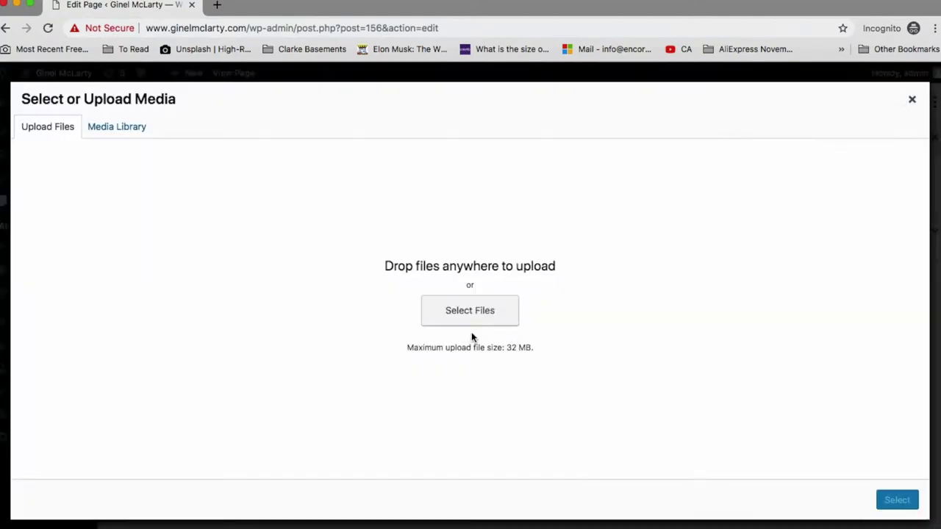
{"action": "left_click", "coordinate": [136, 130]}
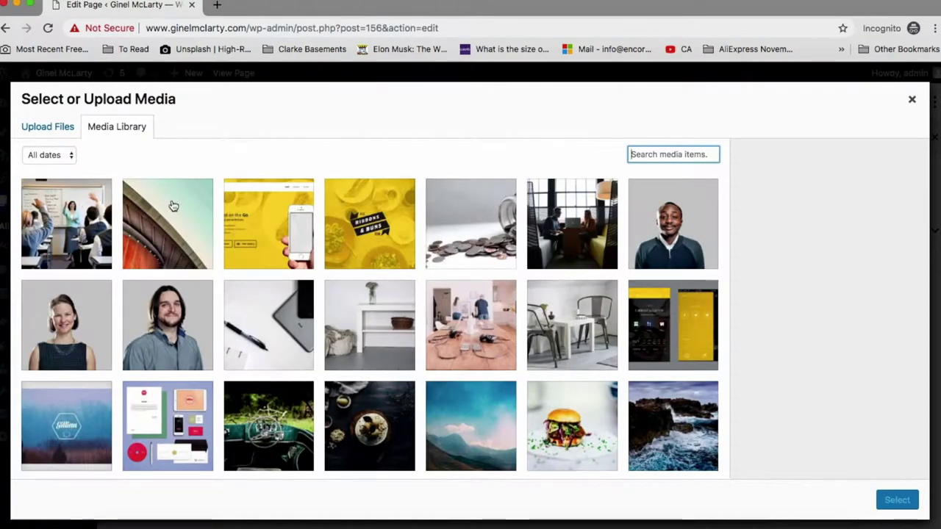
{"action": "left_click", "coordinate": [570, 197]}
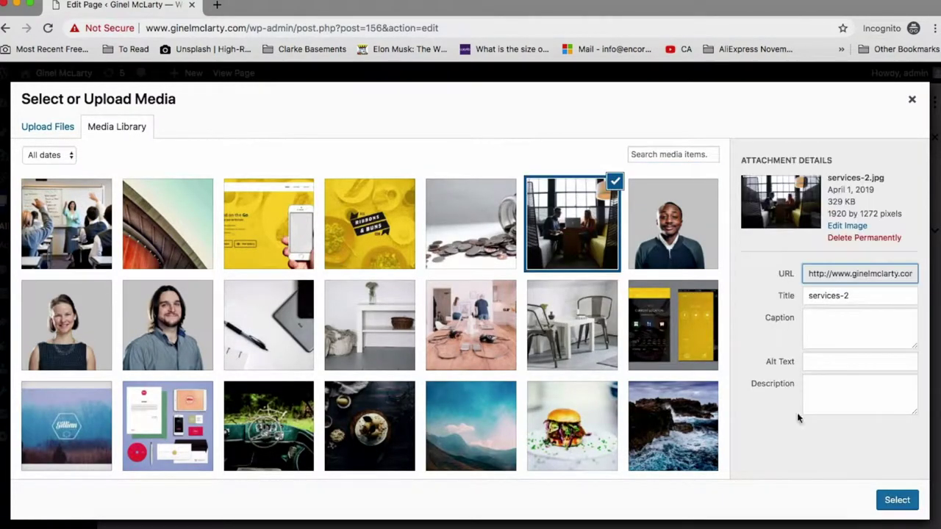
{"action": "left_click", "coordinate": [897, 500]}
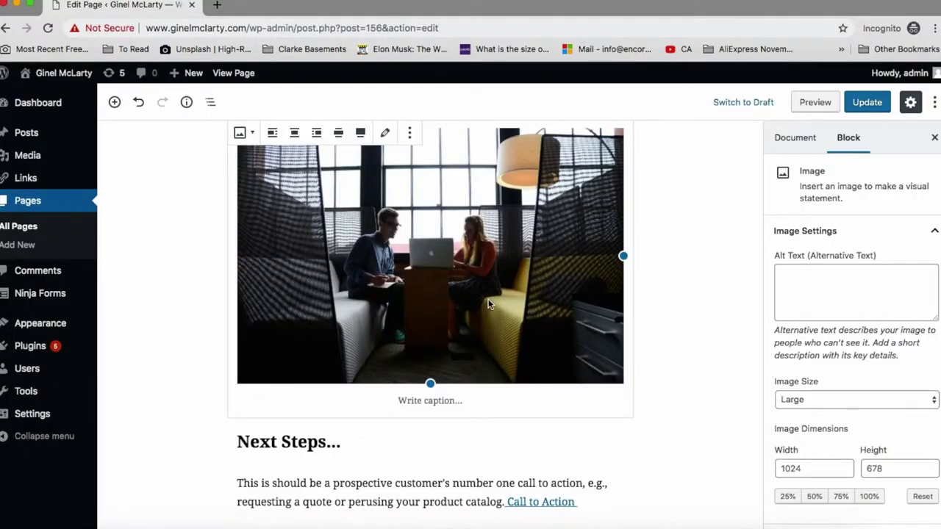
{"action": "scroll", "coordinate": [487, 299], "scroll_direction": "down", "scroll_amount": 1}
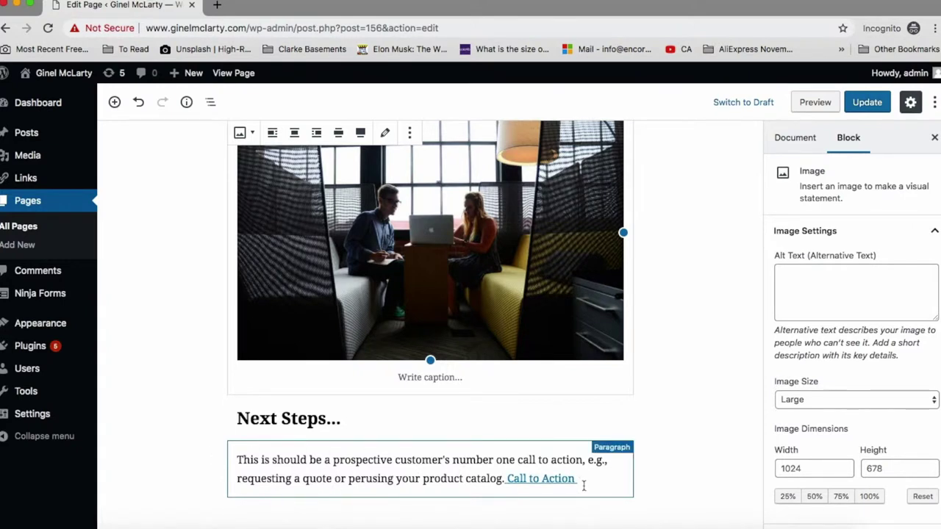
{"action": "left_click_drag", "start_coordinate": [579, 478], "coordinate": [506, 481]}
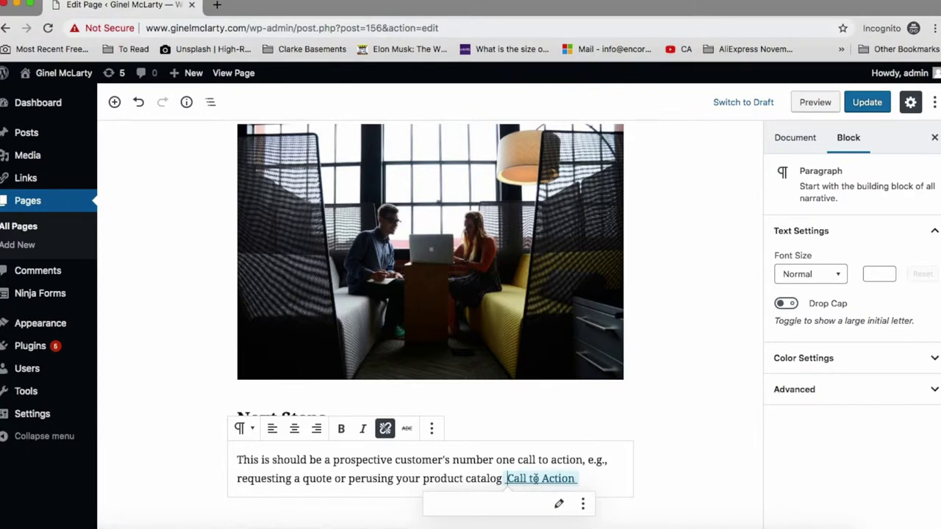
{"action": "double_click", "coordinate": [483, 478]}
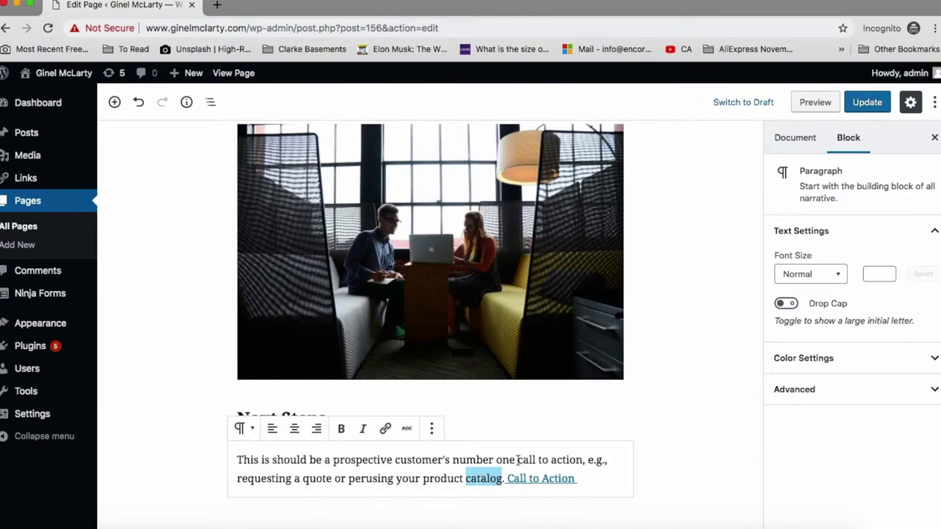
{"action": "left_click_drag", "start_coordinate": [517, 459], "coordinate": [581, 454]}
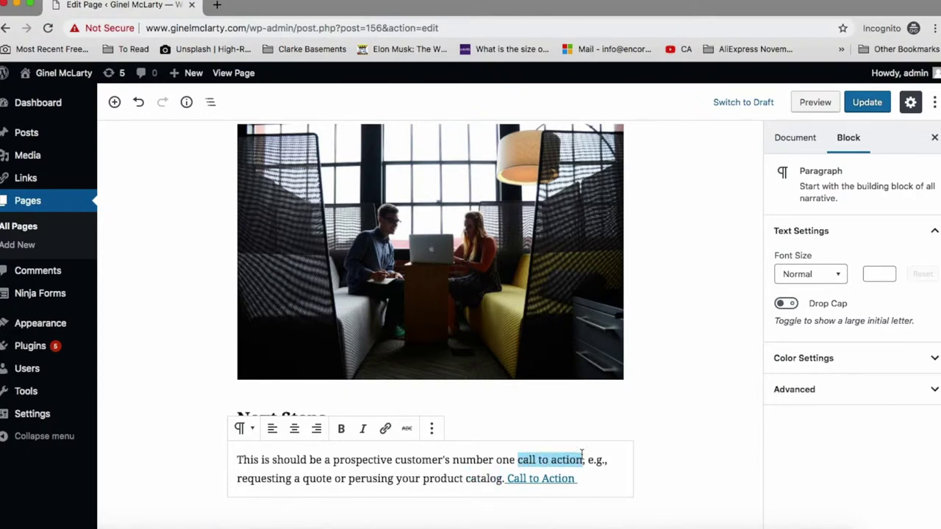
{"action": "left_click", "coordinate": [383, 430]}
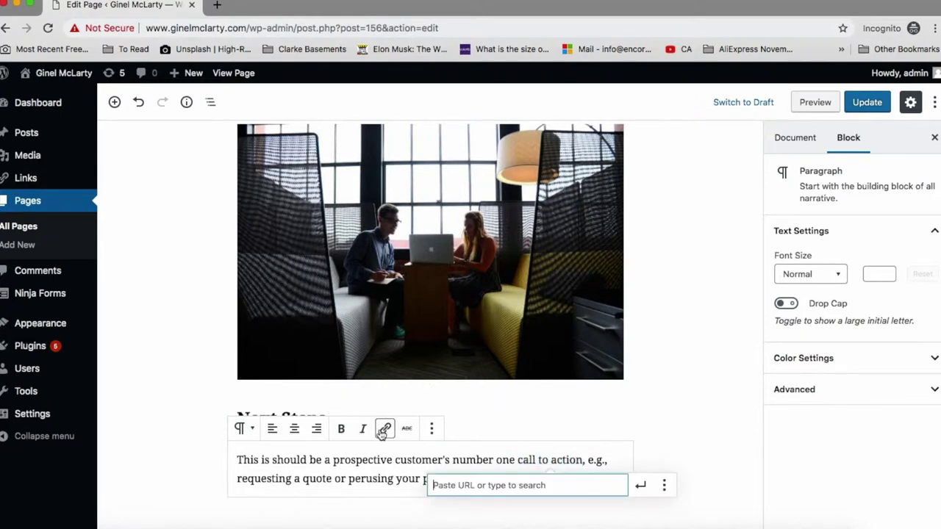
{"action": "type", "text": "ww"}
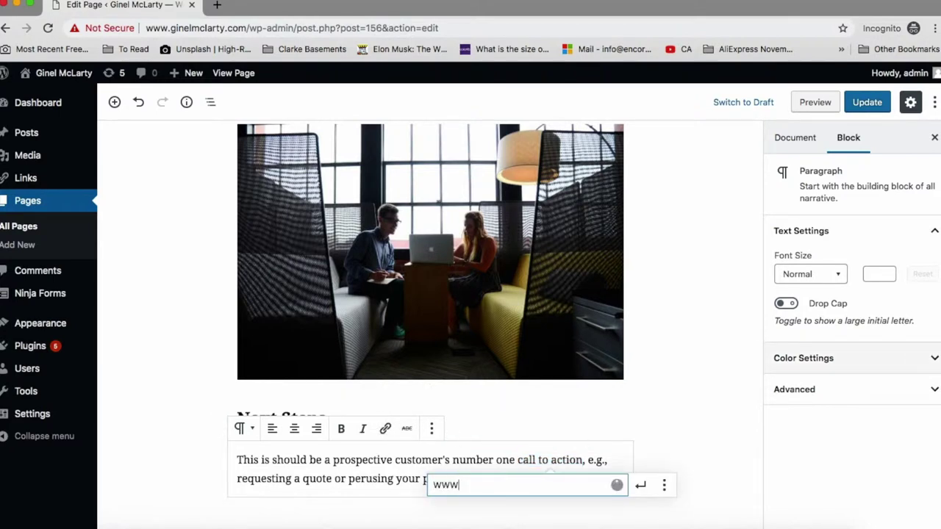
{"action": "type", "text": "W.ENCOREwebsites.com"}
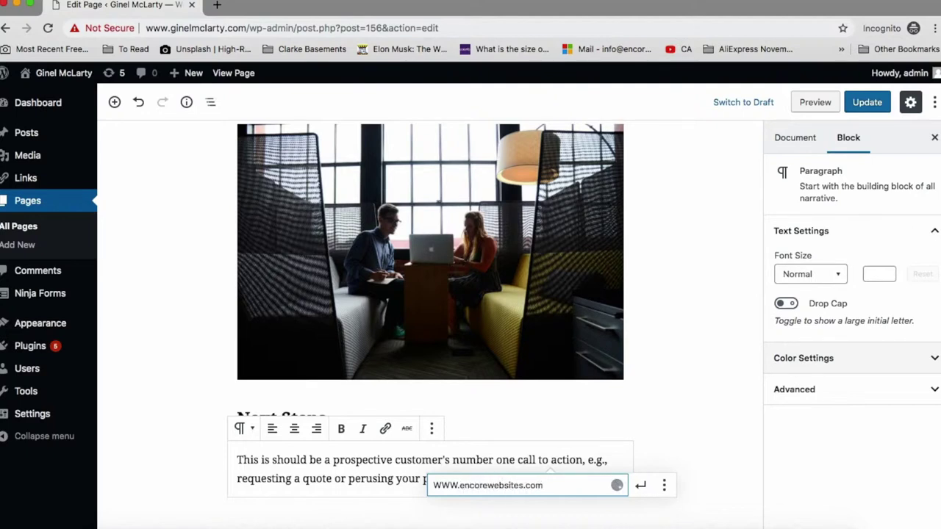
{"action": "left_click", "coordinate": [646, 489]}
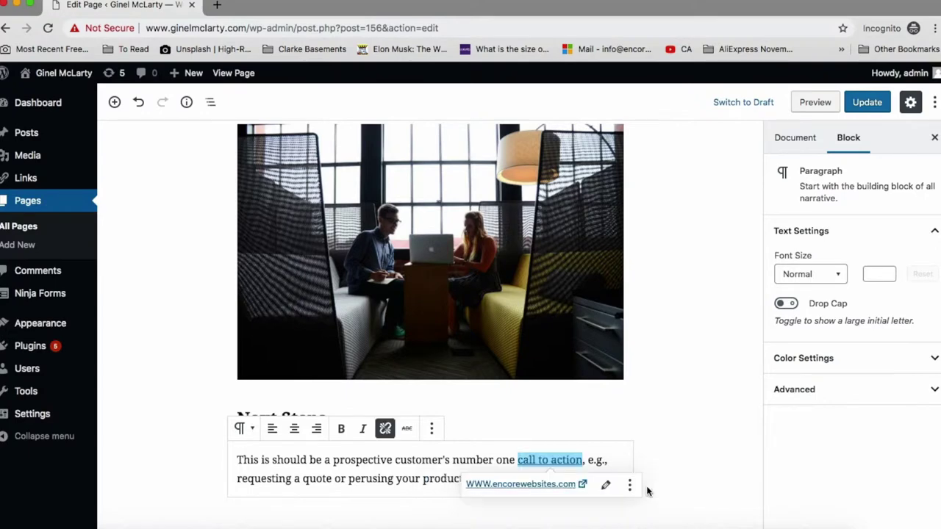
{"action": "left_click", "coordinate": [679, 421]}
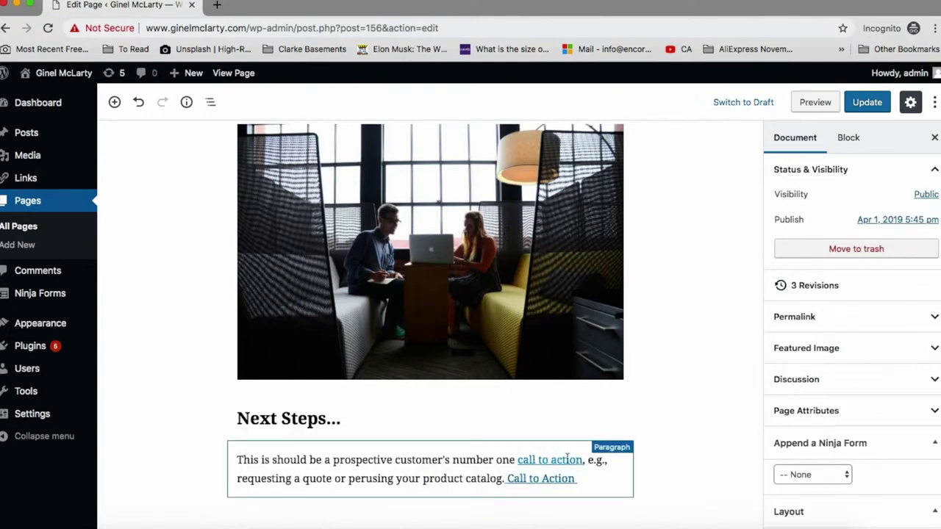
{"action": "scroll", "coordinate": [640, 407], "scroll_direction": "up", "scroll_amount": 15}
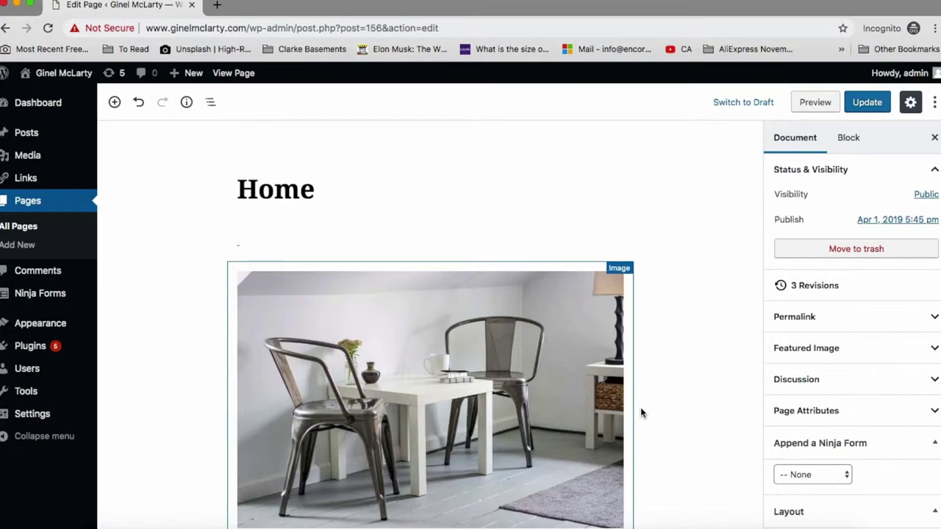
{"action": "scroll", "coordinate": [640, 407], "scroll_direction": "down", "scroll_amount": 4}
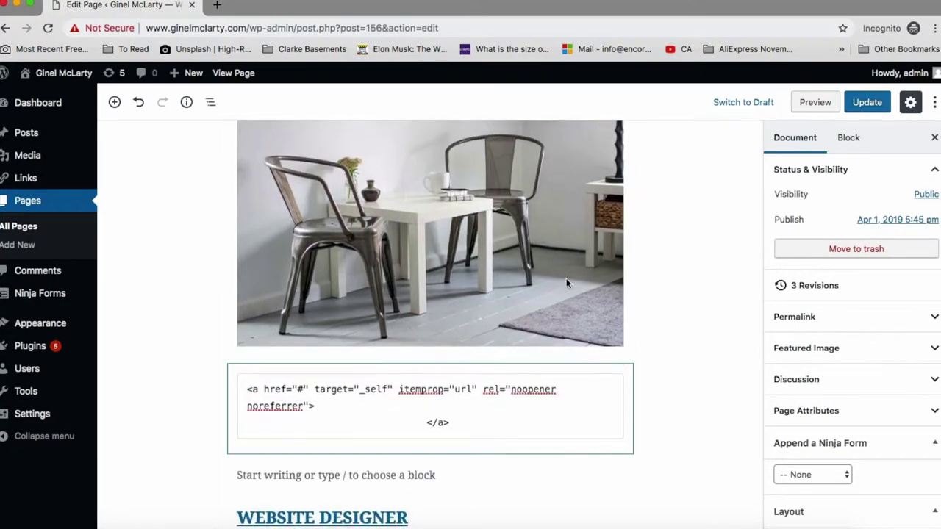
{"action": "scroll", "coordinate": [681, 364], "scroll_direction": "up", "scroll_amount": 4}
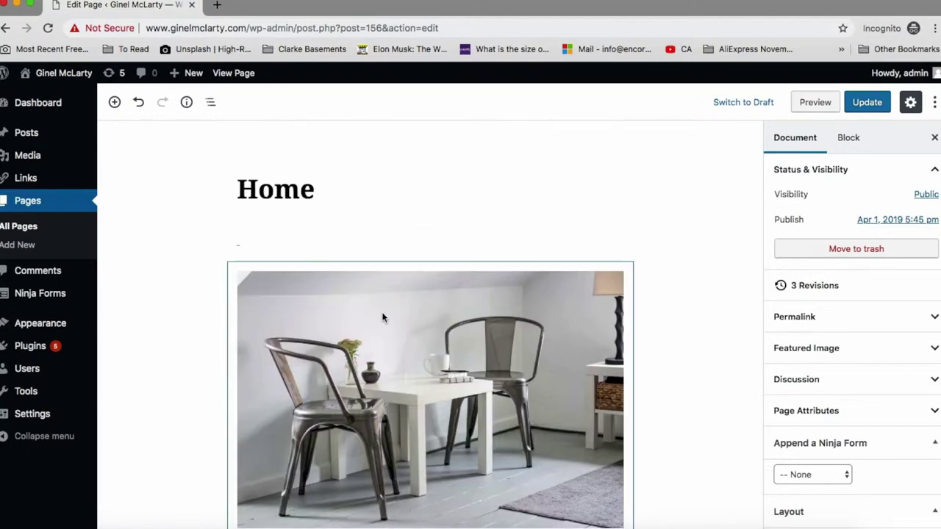
{"action": "scroll", "coordinate": [575, 302], "scroll_direction": "down", "scroll_amount": 4}
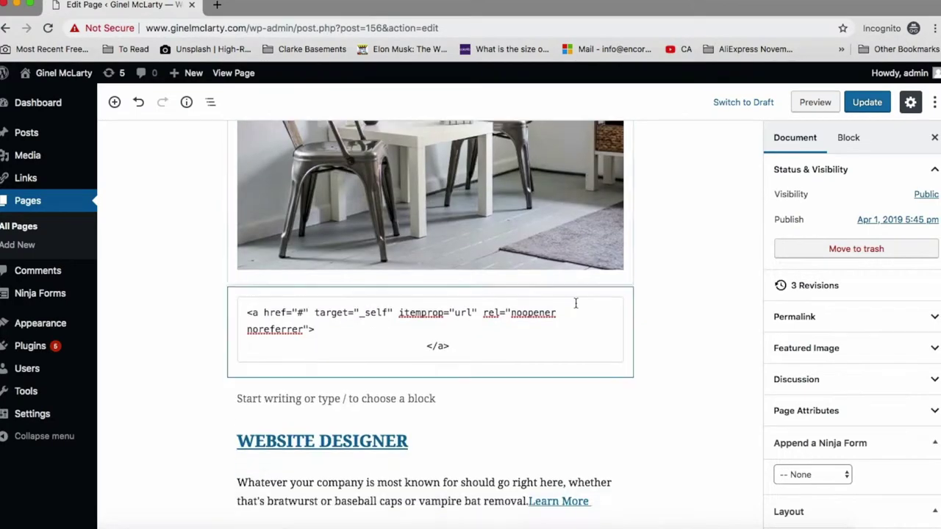
{"action": "scroll", "coordinate": [483, 463], "scroll_direction": "down", "scroll_amount": 10}
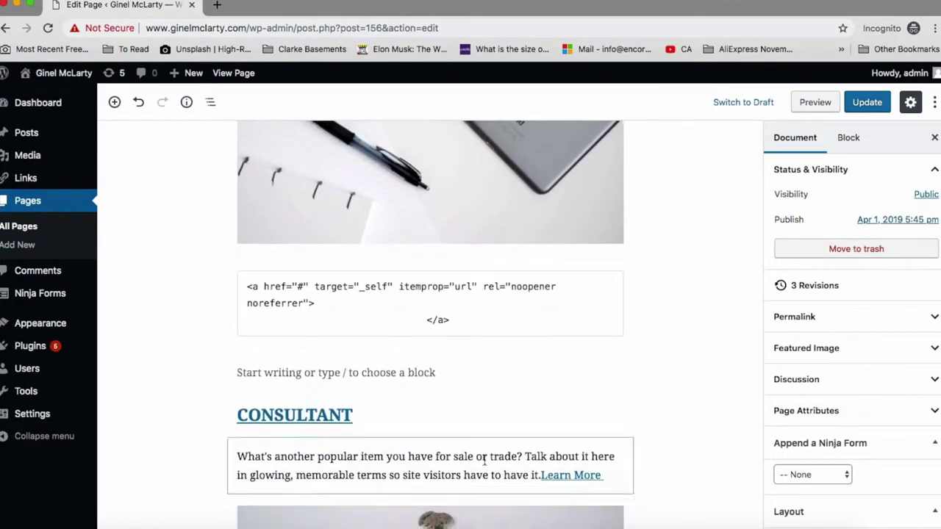
{"action": "scroll", "coordinate": [484, 460], "scroll_direction": "down", "scroll_amount": 3}
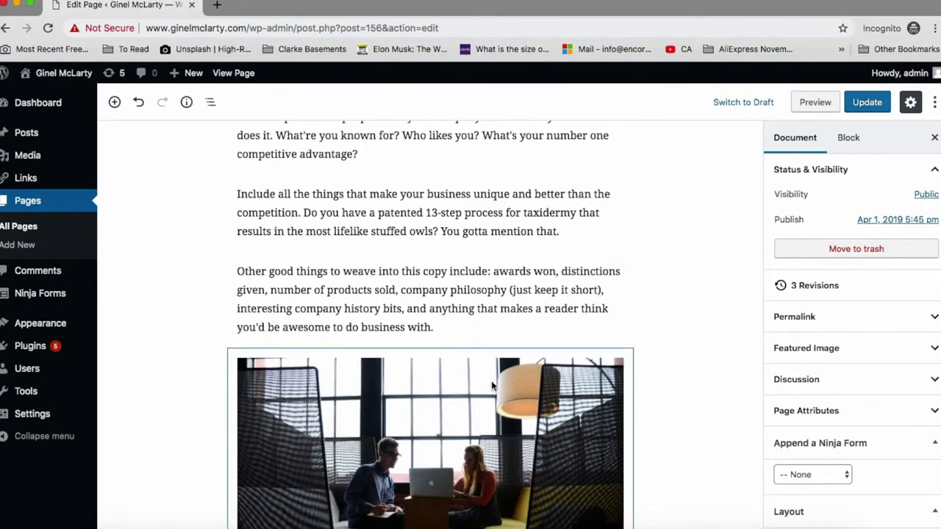
{"action": "scroll", "coordinate": [439, 432], "scroll_direction": "down", "scroll_amount": 7}
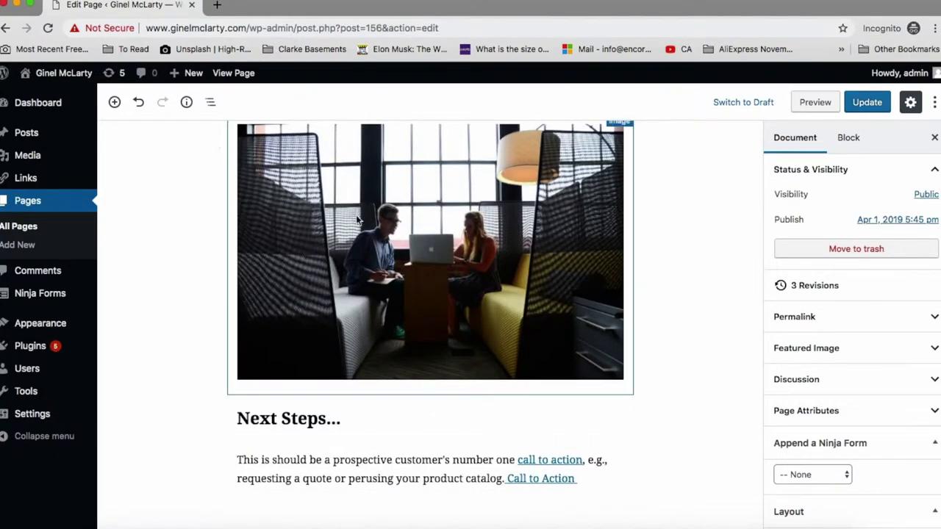
{"action": "scroll", "coordinate": [399, 292], "scroll_direction": "up", "scroll_amount": 5}
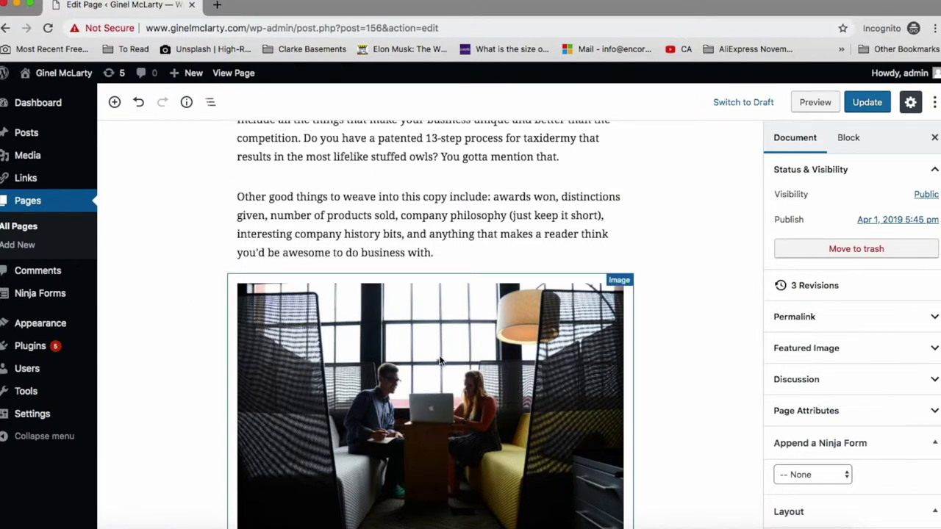
{"action": "mouse_move", "coordinate": [24, 164]}
{"action": "left_click", "coordinate": [623, 291]}
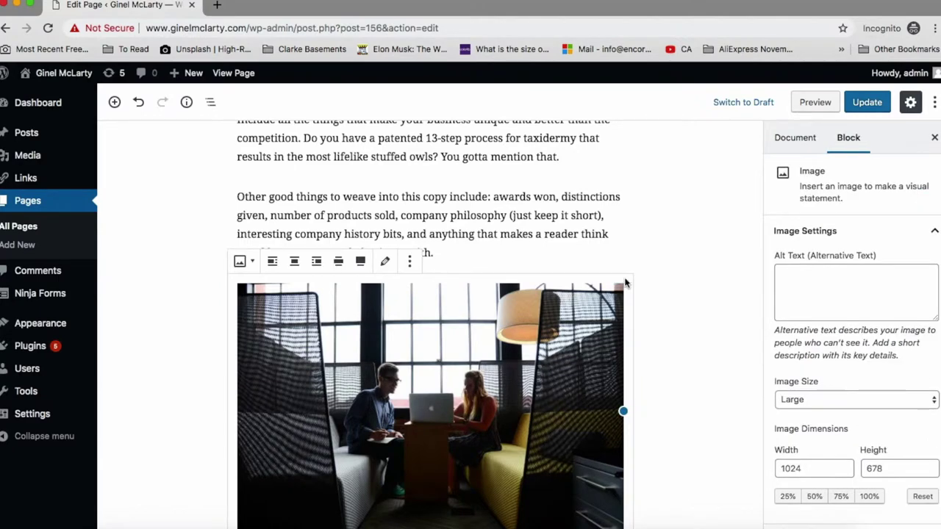
{"action": "left_click", "coordinate": [385, 262]}
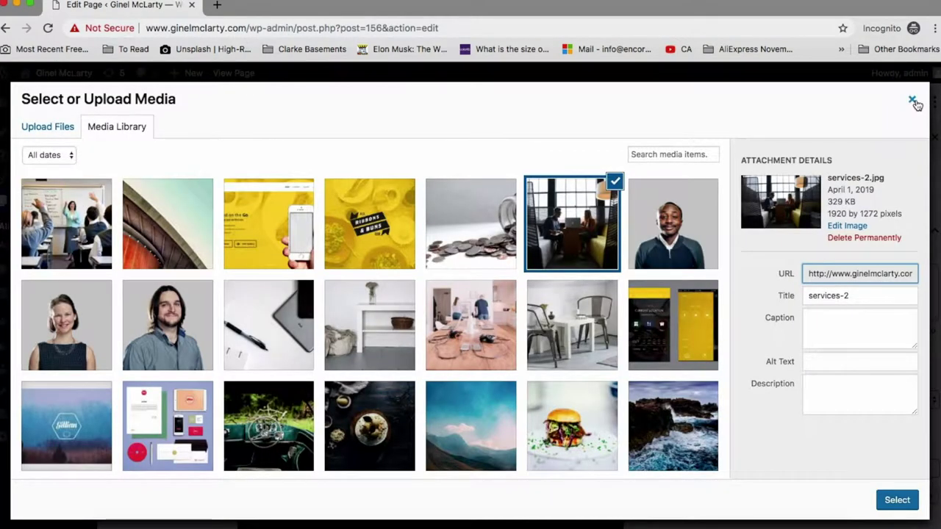
{"action": "left_click", "coordinate": [912, 101]}
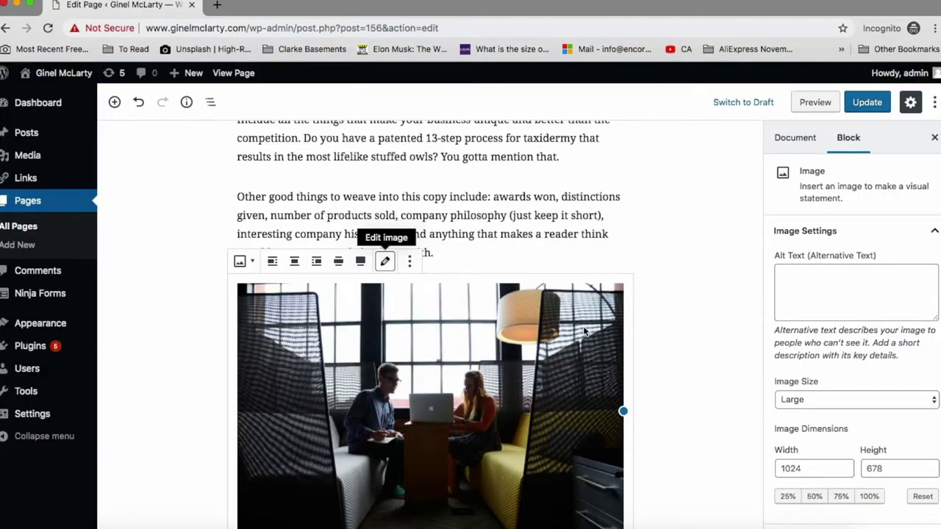
{"action": "scroll", "coordinate": [583, 330], "scroll_direction": "down", "scroll_amount": 2}
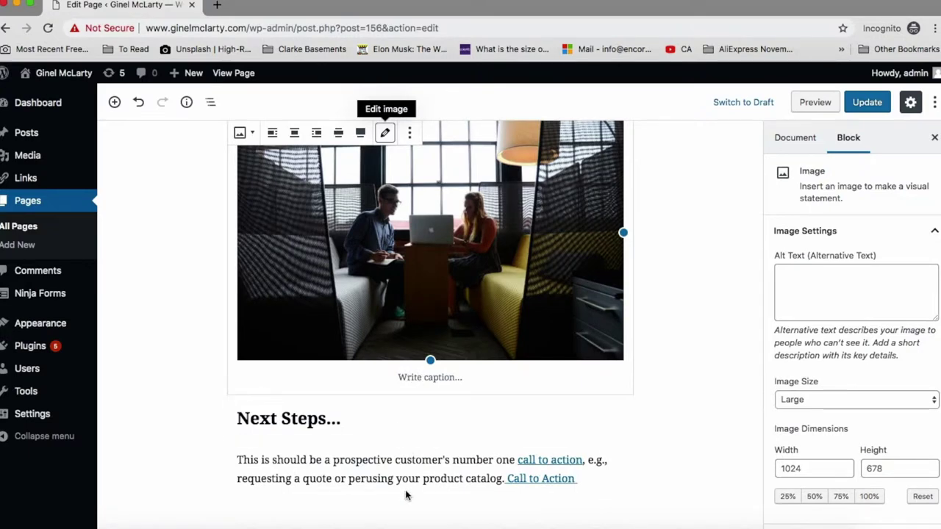
- Insert a Quote block beneath the Home title
{"action": "left_click", "coordinate": [424, 478]}
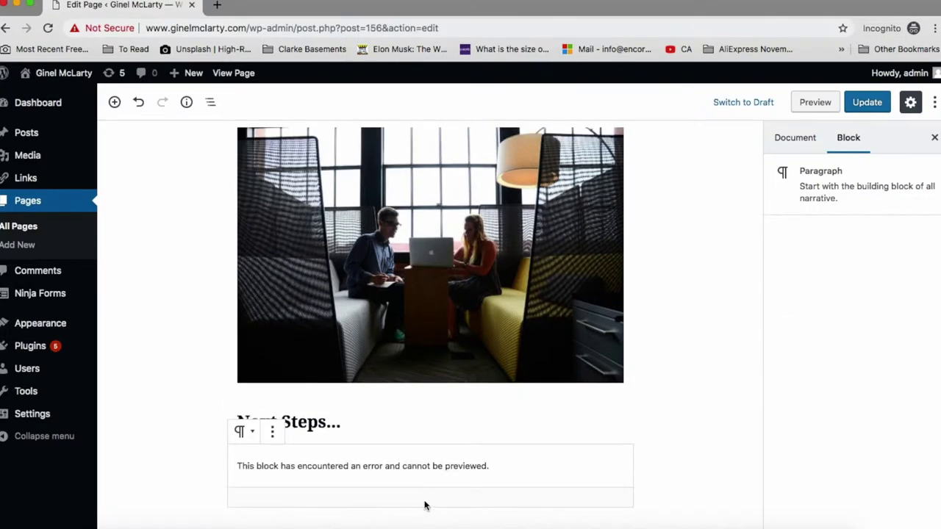
{"action": "scroll", "coordinate": [459, 463], "scroll_direction": "up", "scroll_amount": 10}
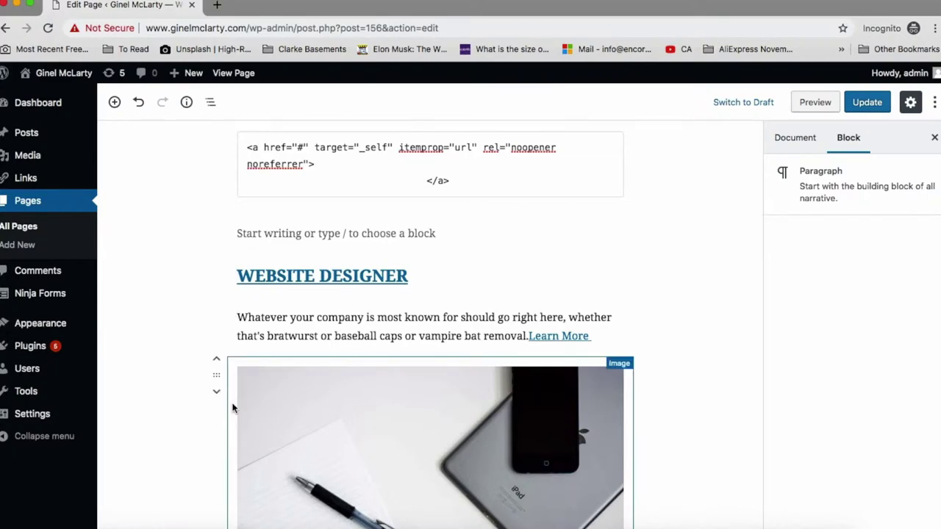
{"action": "scroll", "coordinate": [233, 408], "scroll_direction": "down", "scroll_amount": 3}
{"action": "scroll", "coordinate": [231, 405], "scroll_direction": "up", "scroll_amount": 15}
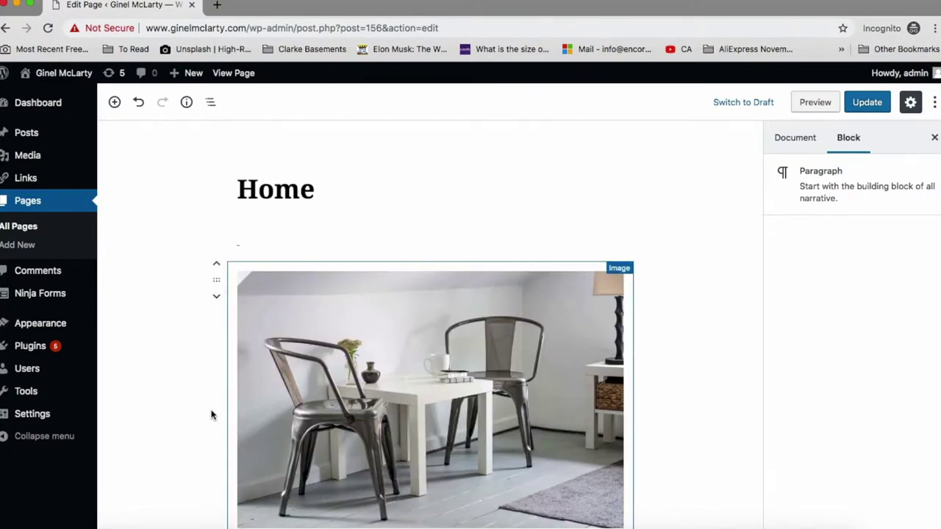
{"action": "scroll", "coordinate": [211, 408], "scroll_direction": "down", "scroll_amount": 5}
{"action": "scroll", "coordinate": [235, 220], "scroll_direction": "up", "scroll_amount": 5}
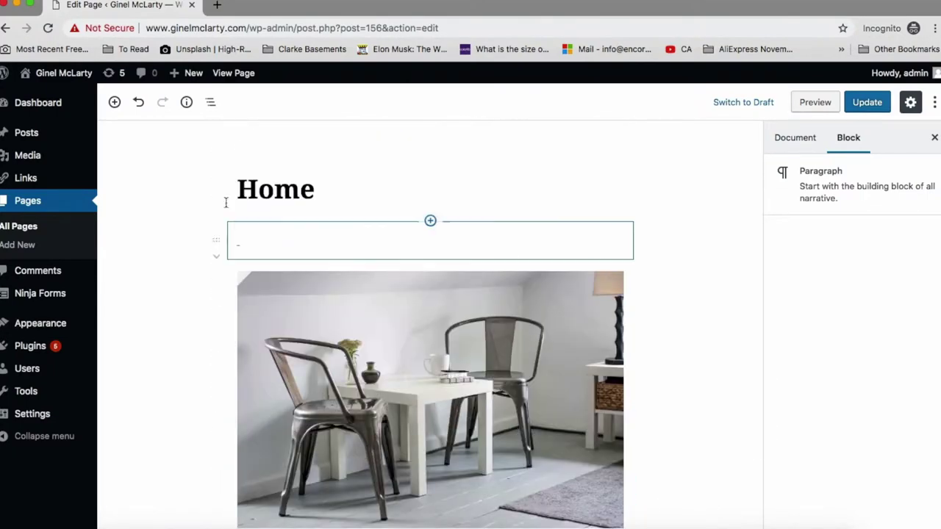
{"action": "left_click", "coordinate": [430, 222]}
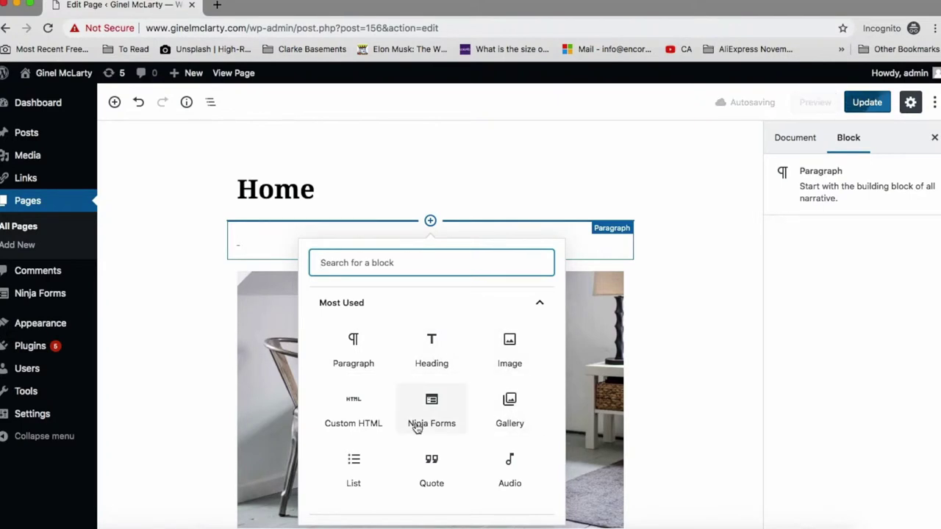
{"action": "left_click", "coordinate": [431, 463]}
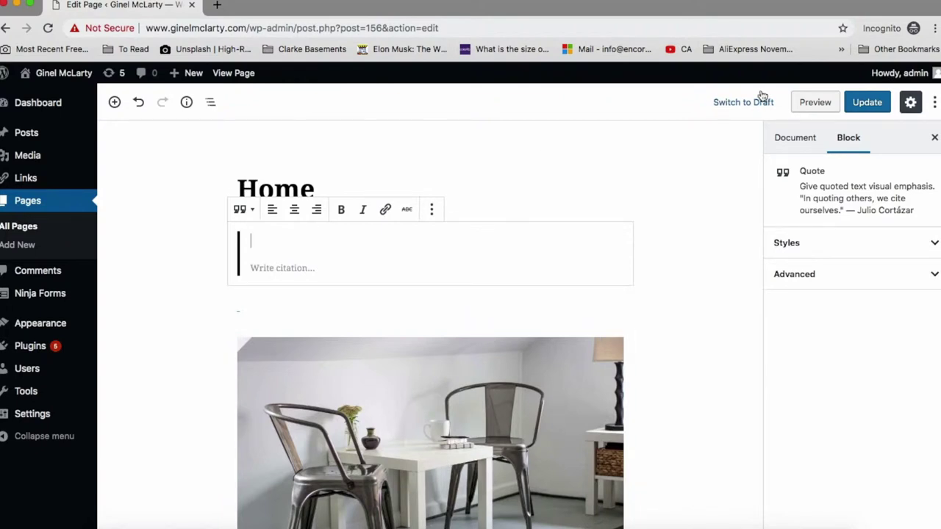
- Enter the quote 'Work hard, play harder!' with citation 'not needed...' and update the page
{"action": "type", "text": "Work hard, play harder!"}
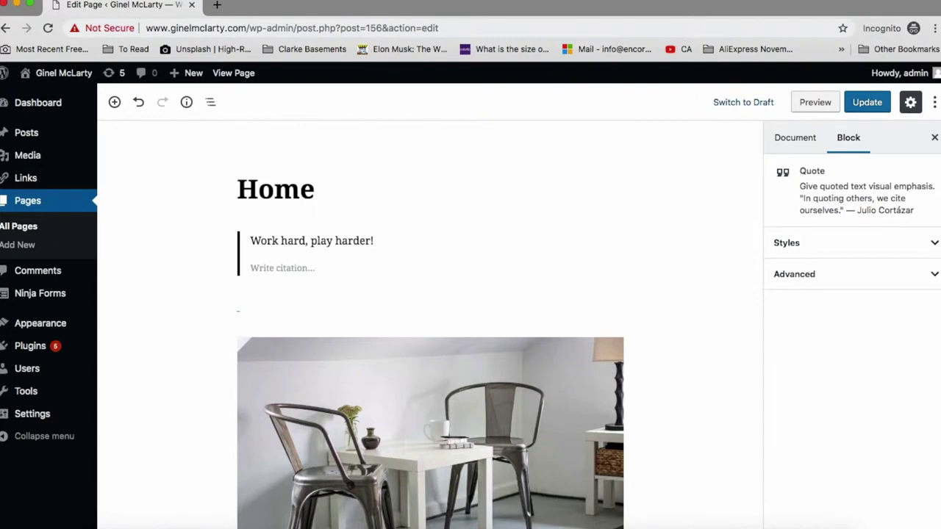
{"action": "left_click", "coordinate": [288, 267]}
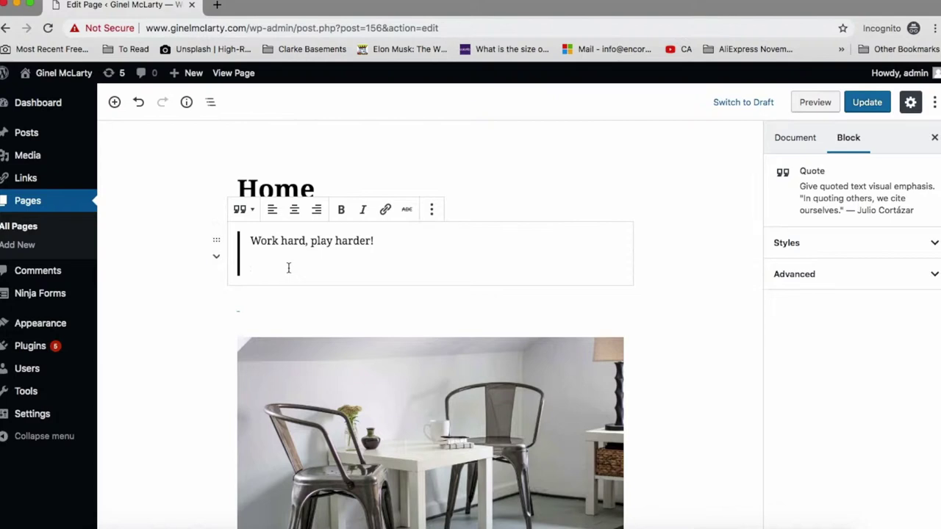
{"action": "type", "text": "not needed..."}
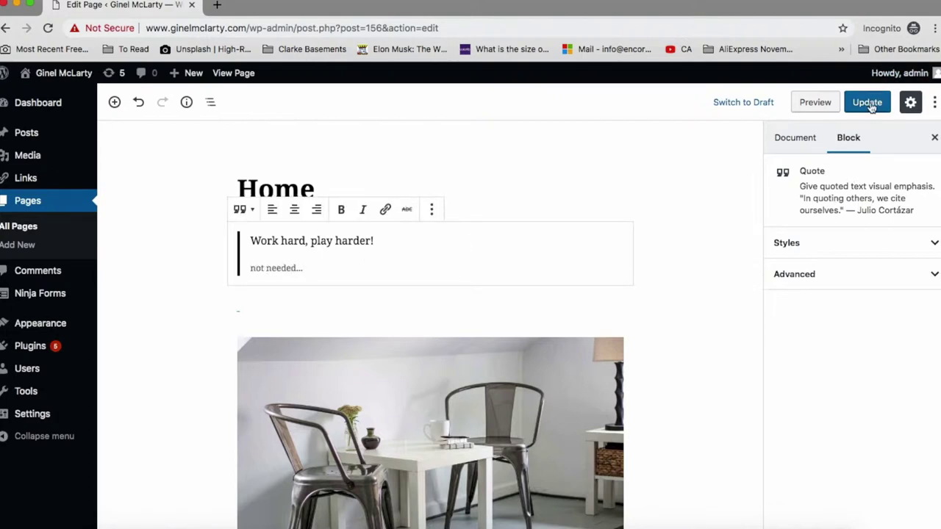
{"action": "left_click", "coordinate": [867, 103]}
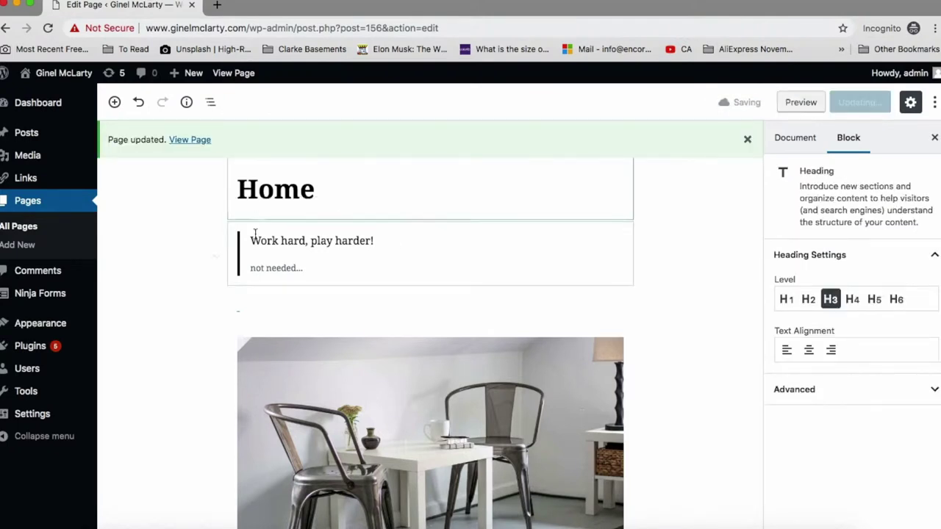
- Move the quote block down seven places so it sits just above Your Main Message
{"action": "left_click", "coordinate": [216, 259]}
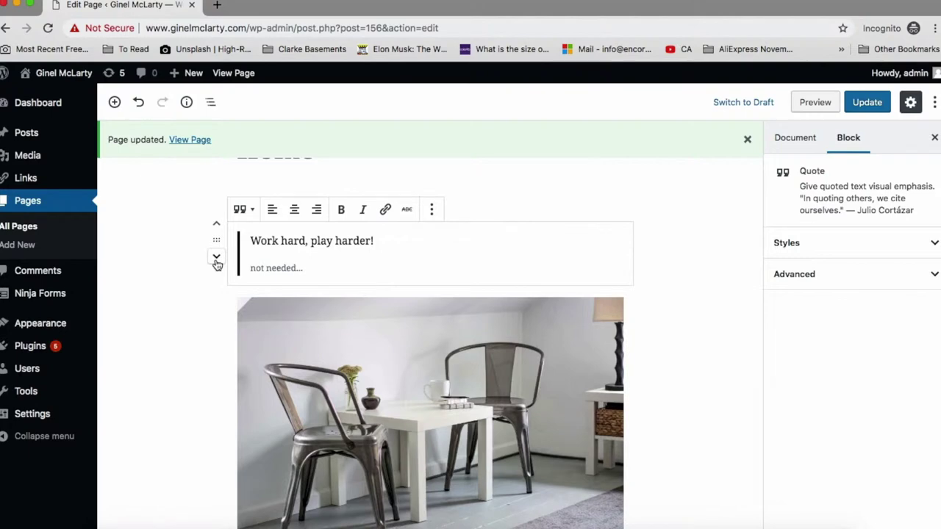
{"action": "left_click", "coordinate": [216, 259]}
{"action": "left_click", "coordinate": [216, 259]}
{"action": "left_click", "coordinate": [216, 259]}
{"action": "left_click", "coordinate": [216, 258]}
{"action": "left_click", "coordinate": [216, 259]}
{"action": "left_click", "coordinate": [216, 258]}
{"action": "left_click", "coordinate": [216, 259]}
{"action": "left_click", "coordinate": [216, 259]}
{"action": "left_click", "coordinate": [216, 258]}
{"action": "left_click", "coordinate": [216, 258]}
{"action": "left_click", "coordinate": [216, 259]}
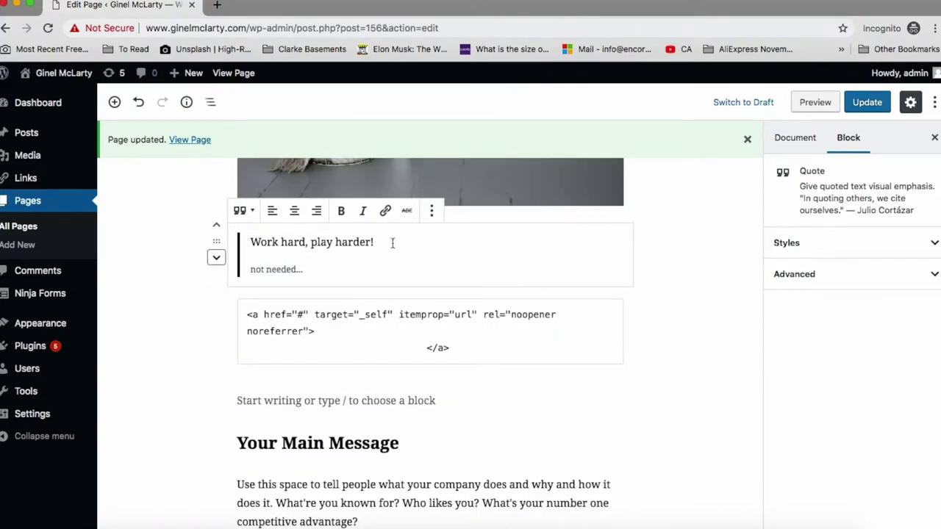
{"action": "left_click", "coordinate": [708, 246]}
{"action": "scroll", "coordinate": [709, 245], "scroll_direction": "up", "scroll_amount": 5}
{"action": "scroll", "coordinate": [709, 246], "scroll_direction": "up", "scroll_amount": 5}
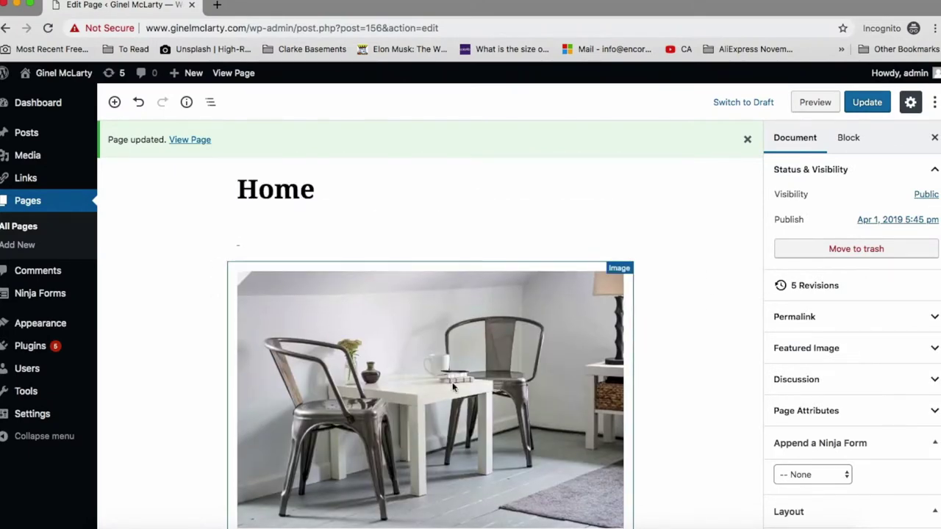
{"action": "scroll", "coordinate": [520, 389], "scroll_direction": "down", "scroll_amount": 5}
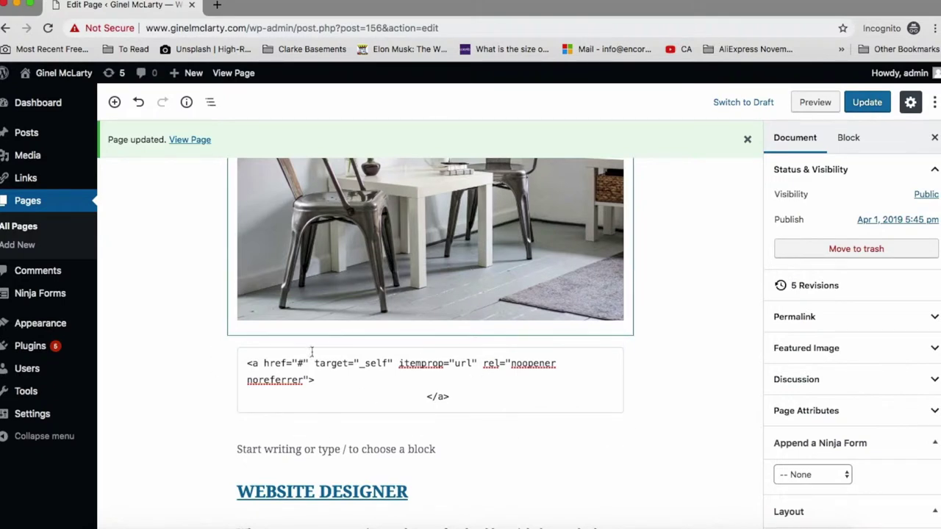
{"action": "scroll", "coordinate": [413, 377], "scroll_direction": "down", "scroll_amount": 3}
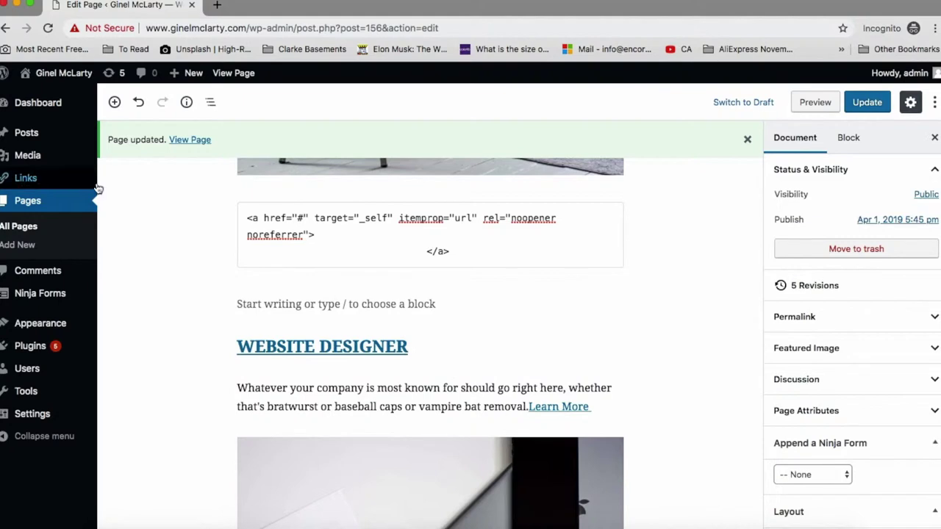
- Preview the updated Home page in a new tab and scroll down through it
{"action": "left_click", "coordinate": [816, 104]}
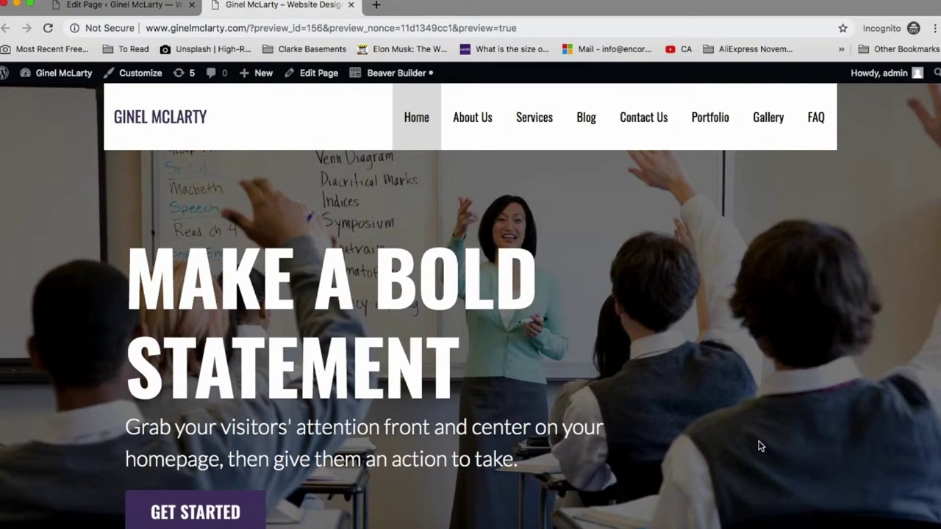
{"action": "scroll", "coordinate": [735, 386], "scroll_direction": "down", "scroll_amount": 6}
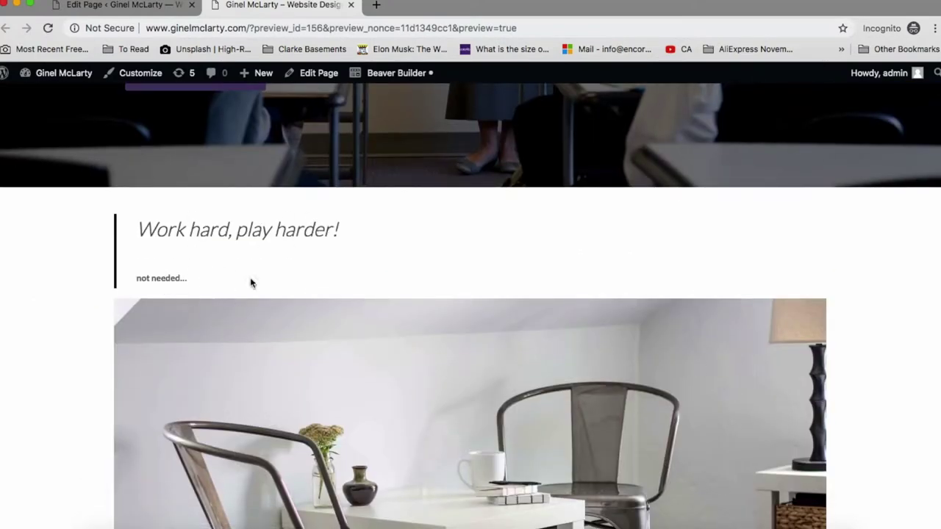
{"action": "scroll", "coordinate": [390, 315], "scroll_direction": "down", "scroll_amount": 10}
{"action": "scroll", "coordinate": [390, 315], "scroll_direction": "down", "scroll_amount": 3}
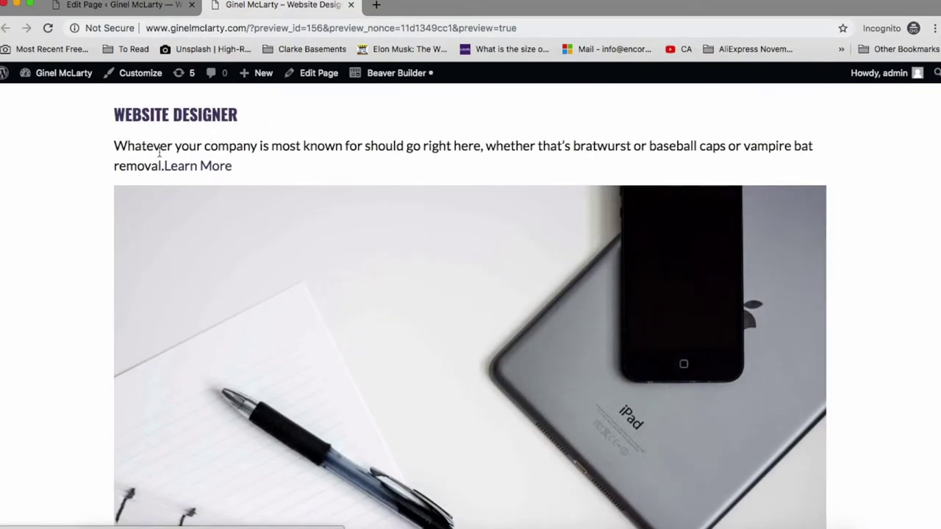
{"action": "scroll", "coordinate": [314, 181], "scroll_direction": "down", "scroll_amount": 10}
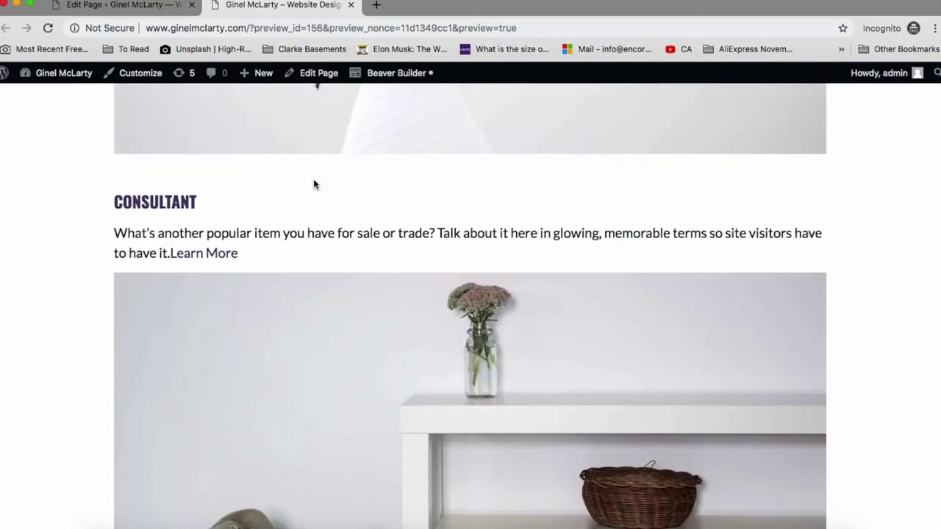
{"action": "scroll", "coordinate": [346, 336], "scroll_direction": "down", "scroll_amount": 10}
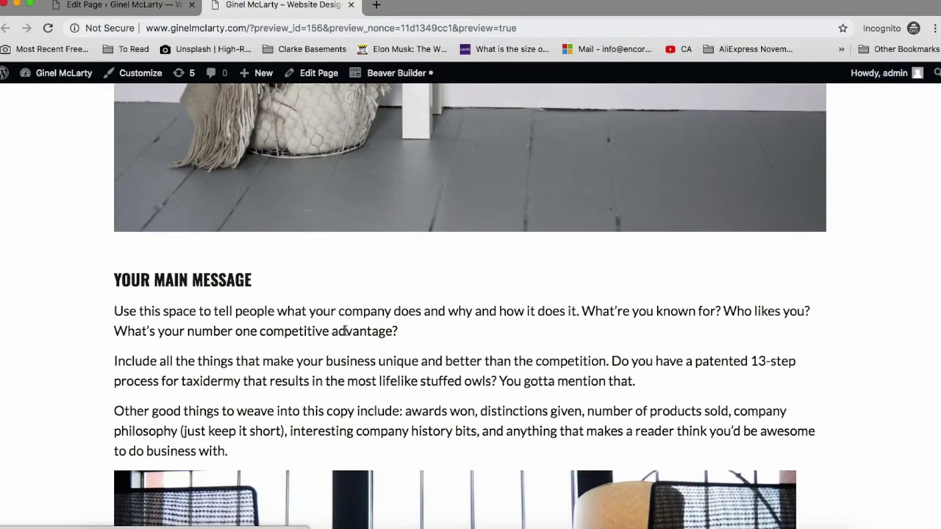
{"action": "scroll", "coordinate": [242, 255], "scroll_direction": "down", "scroll_amount": 3}
{"action": "scroll", "coordinate": [243, 255], "scroll_direction": "down", "scroll_amount": 5}
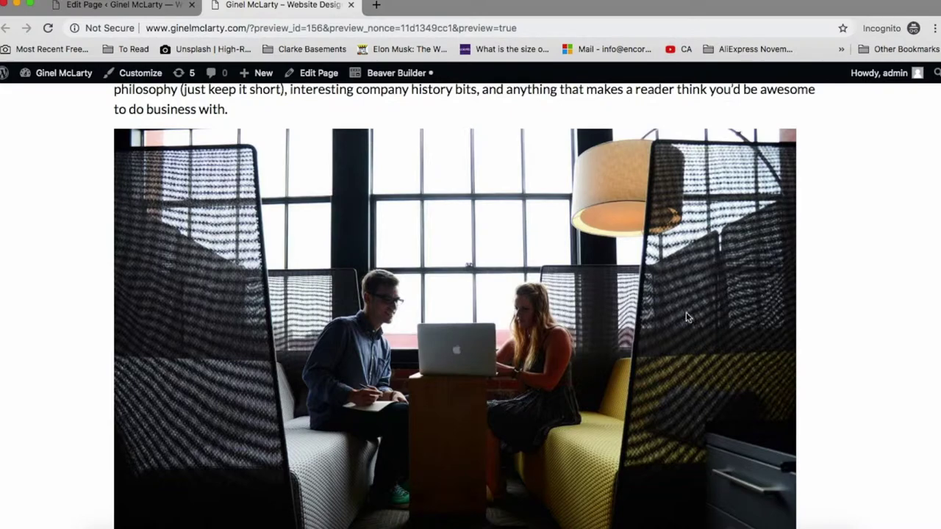
{"action": "scroll", "coordinate": [527, 450], "scroll_direction": "down", "scroll_amount": 8}
{"action": "scroll", "coordinate": [527, 448], "scroll_direction": "up", "scroll_amount": 3}
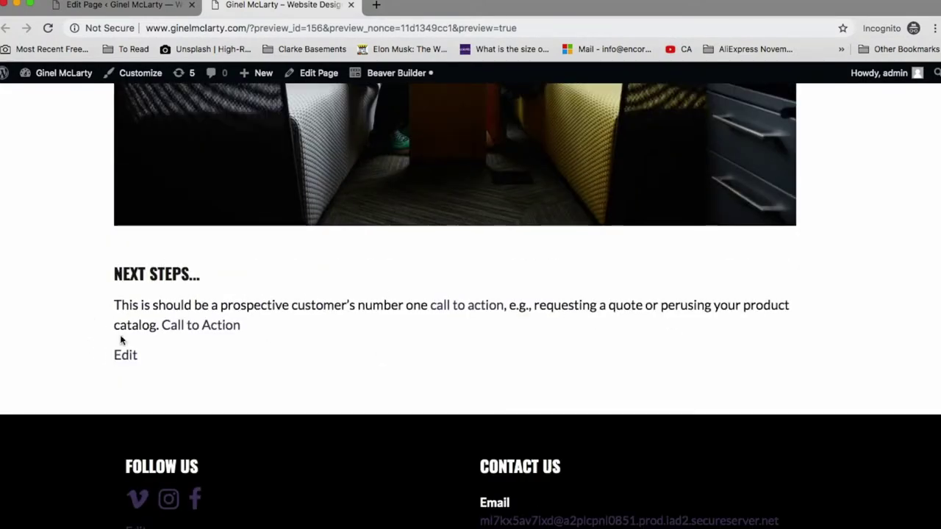
- Follow the call to action link to encorewebsites.com, then return to the preview's top
{"action": "left_click", "coordinate": [466, 307]}
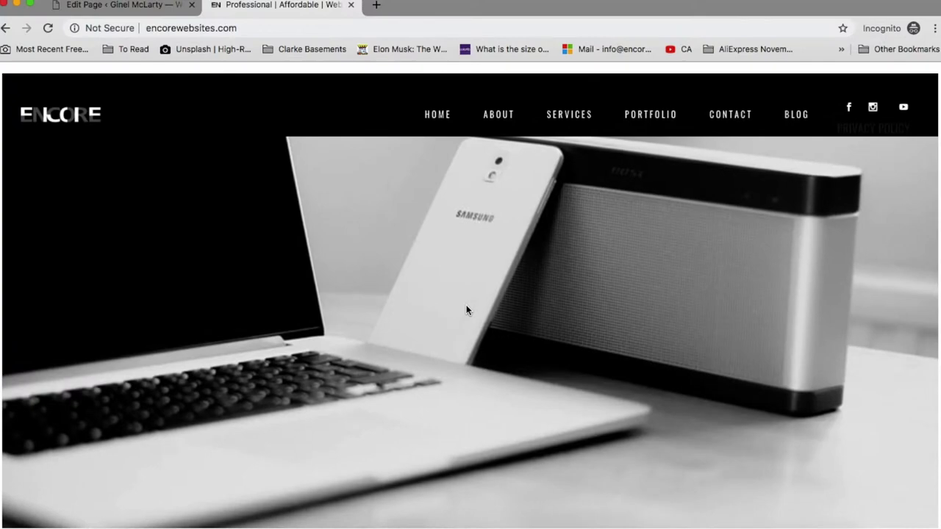
{"action": "left_click", "coordinate": [8, 29]}
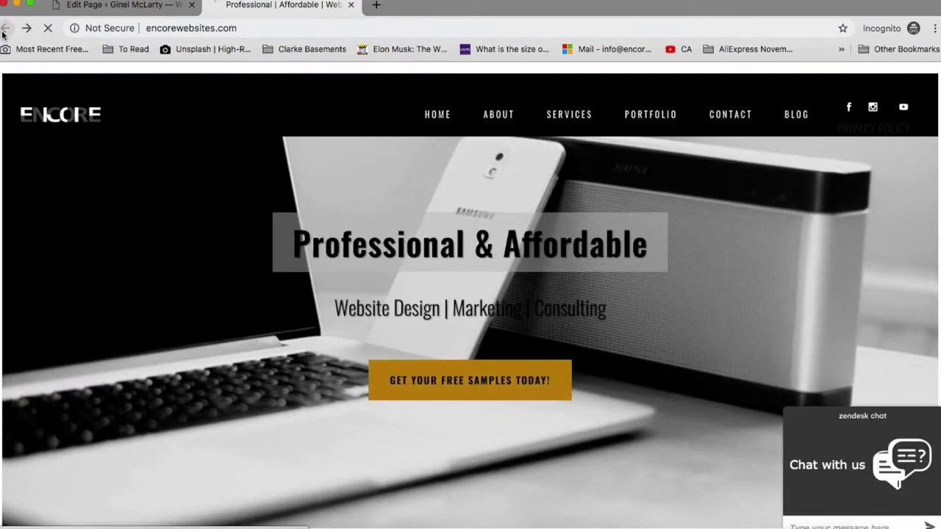
{"action": "scroll", "coordinate": [491, 291], "scroll_direction": "up", "scroll_amount": 10}
{"action": "scroll", "coordinate": [491, 290], "scroll_direction": "up", "scroll_amount": 3}
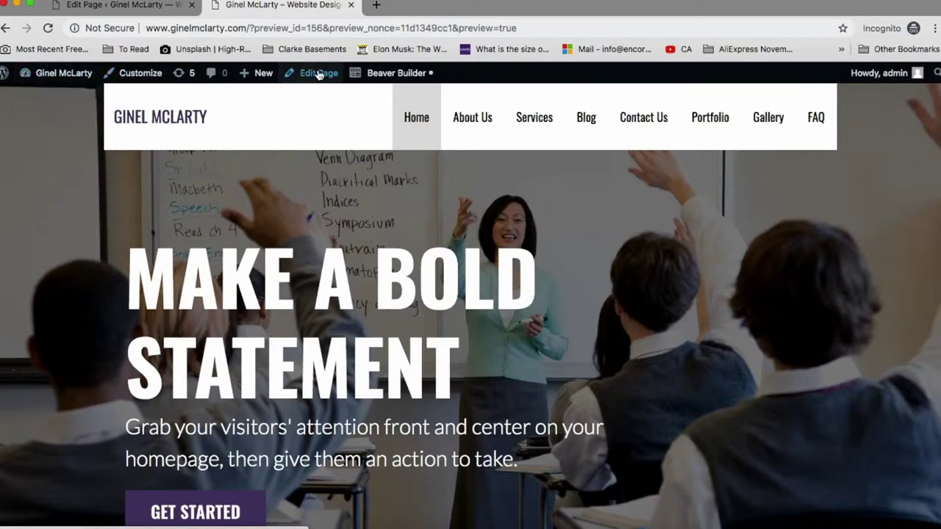
- Go from the dashboard to All Pages and start editing the About Us page
{"action": "mouse_move", "coordinate": [64, 73]}
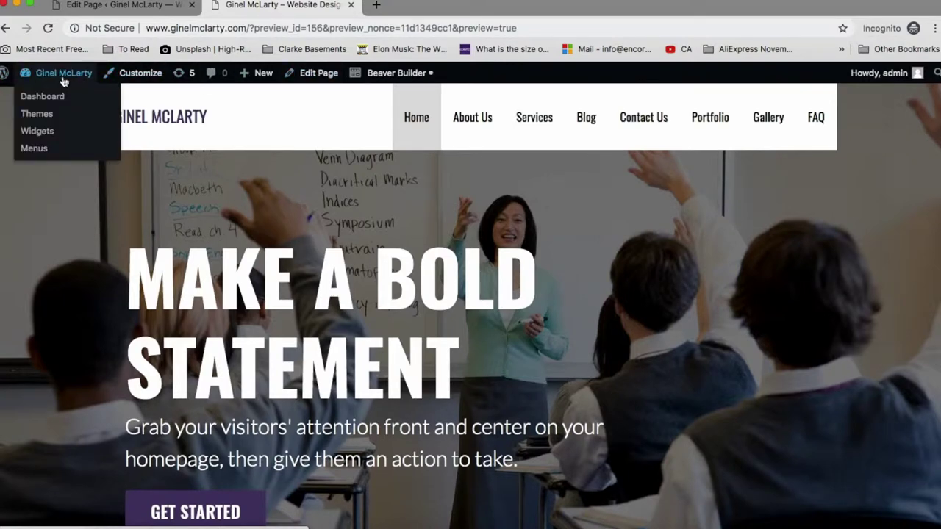
{"action": "left_click", "coordinate": [39, 102]}
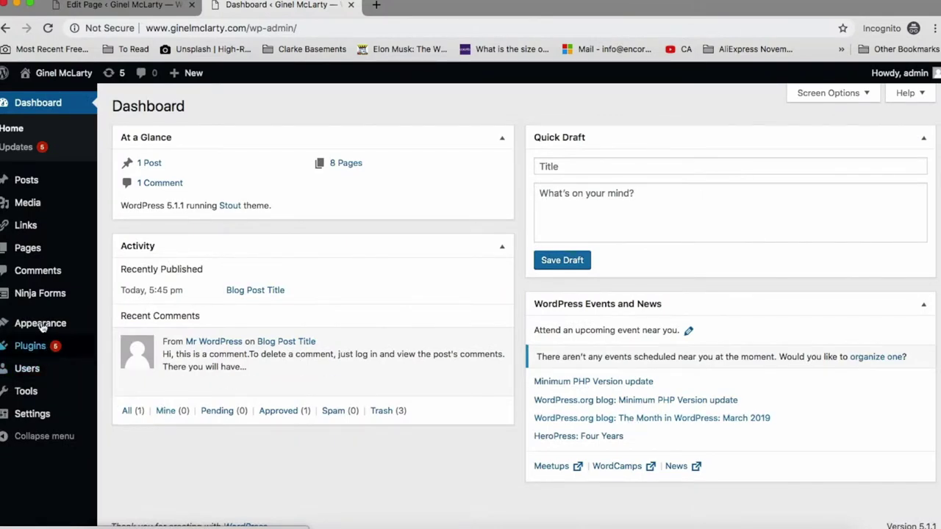
{"action": "left_click", "coordinate": [35, 257]}
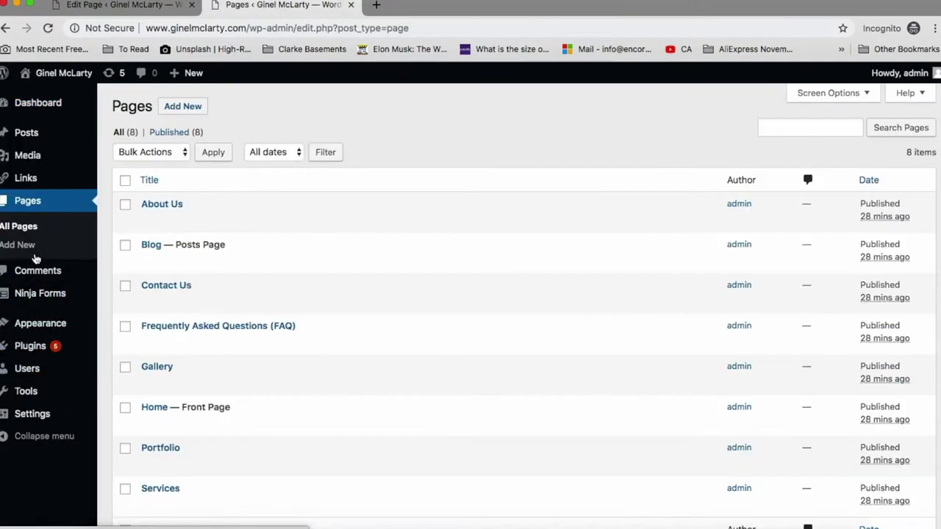
{"action": "mouse_move", "coordinate": [152, 419]}
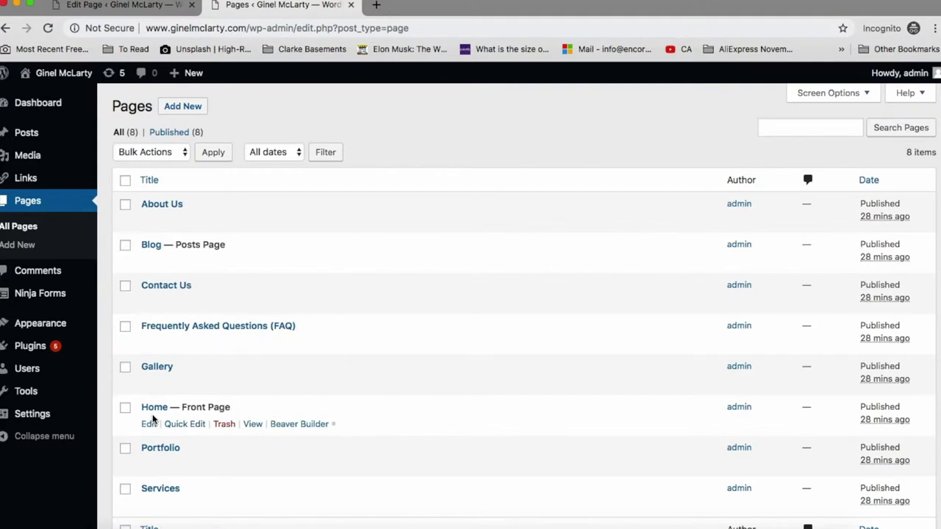
{"action": "scroll", "coordinate": [152, 419], "scroll_direction": "down", "scroll_amount": 2}
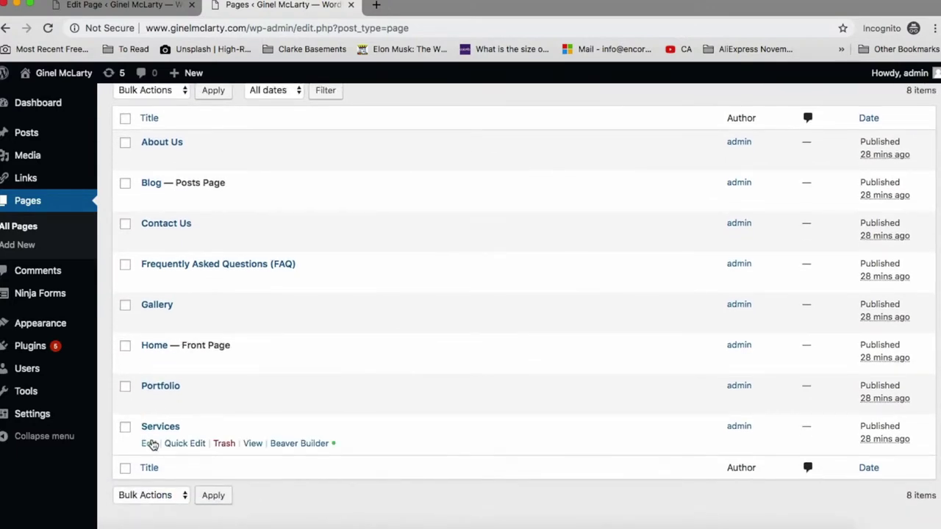
{"action": "left_click", "coordinate": [149, 161]}
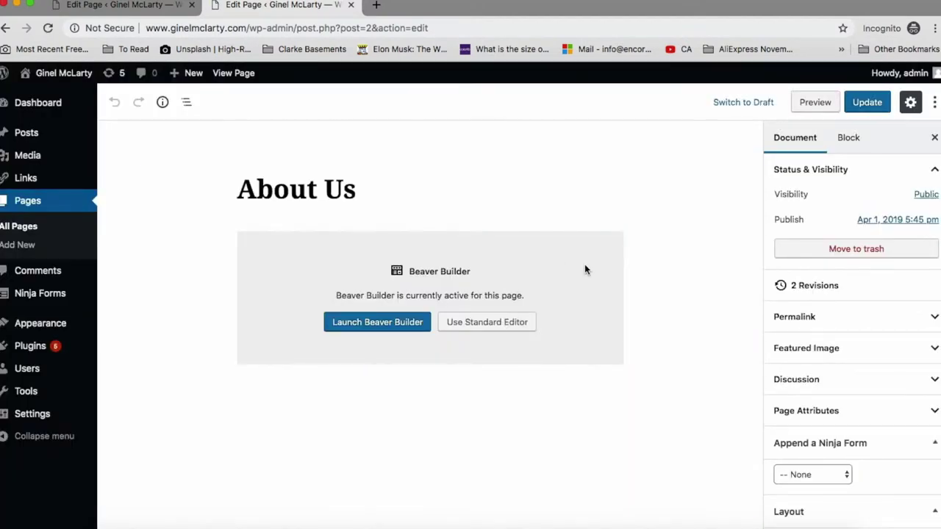
- Switch About Us to the standard block editor and select its kitchen-table image block
{"action": "left_click", "coordinate": [476, 326]}
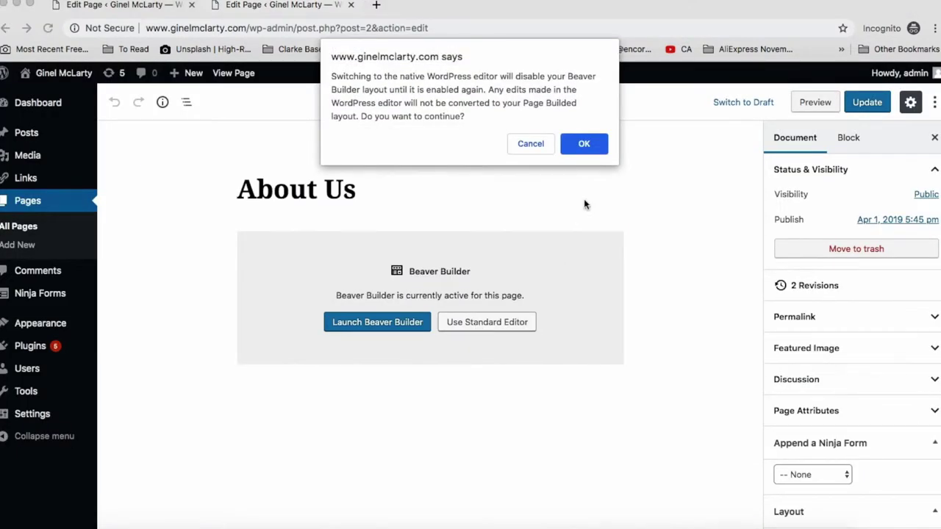
{"action": "left_click", "coordinate": [583, 144]}
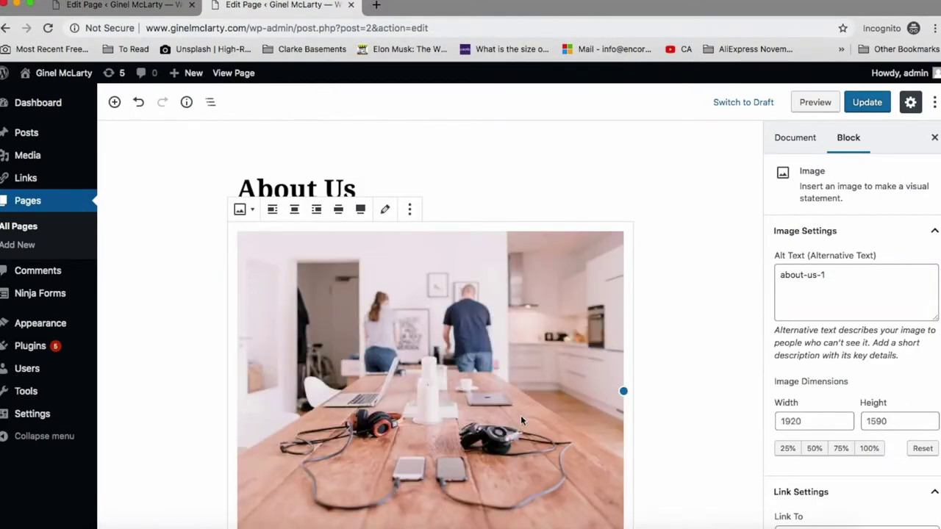
{"action": "scroll", "coordinate": [520, 415], "scroll_direction": "down", "scroll_amount": 10}
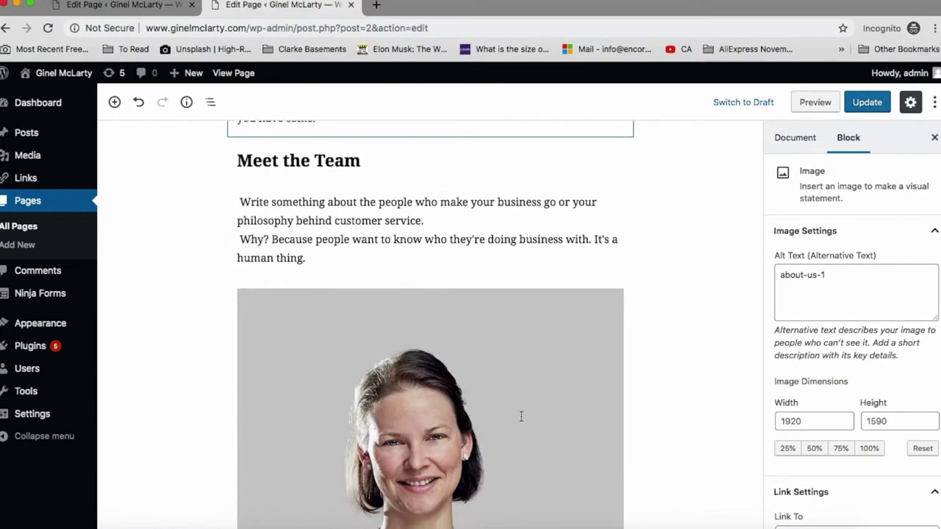
{"action": "scroll", "coordinate": [520, 417], "scroll_direction": "down", "scroll_amount": 15}
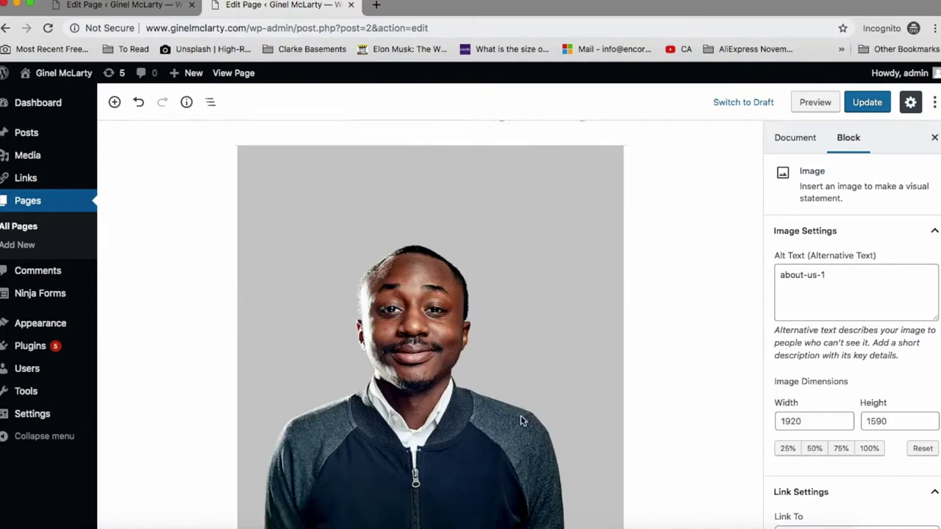
{"action": "scroll", "coordinate": [520, 416], "scroll_direction": "down", "scroll_amount": 5}
{"action": "scroll", "coordinate": [520, 416], "scroll_direction": "up", "scroll_amount": 20}
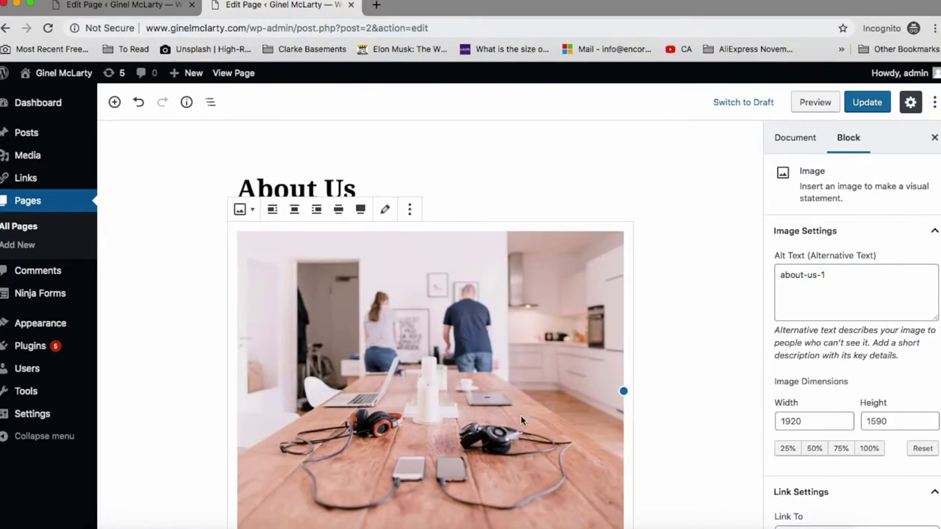
{"action": "scroll", "coordinate": [520, 415], "scroll_direction": "down", "scroll_amount": 3}
{"action": "scroll", "coordinate": [520, 416], "scroll_direction": "up", "scroll_amount": 3}
{"action": "scroll", "coordinate": [420, 497], "scroll_direction": "down", "scroll_amount": 10}
{"action": "scroll", "coordinate": [419, 497], "scroll_direction": "up", "scroll_amount": 9}
{"action": "left_click", "coordinate": [417, 500]}
{"action": "scroll", "coordinate": [418, 500], "scroll_direction": "up", "scroll_amount": 1}
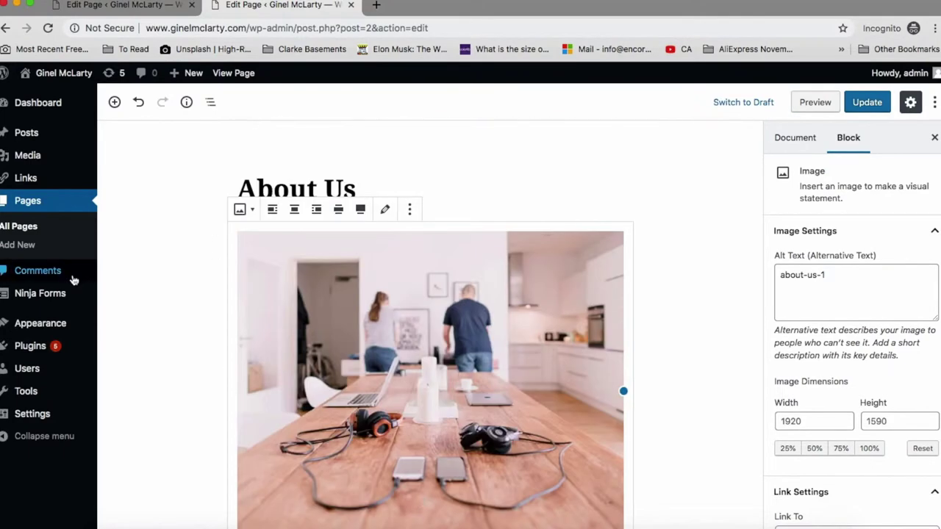
- Create a new page in the standard editor titled About followed by the owner's name
{"action": "left_click", "coordinate": [20, 245]}
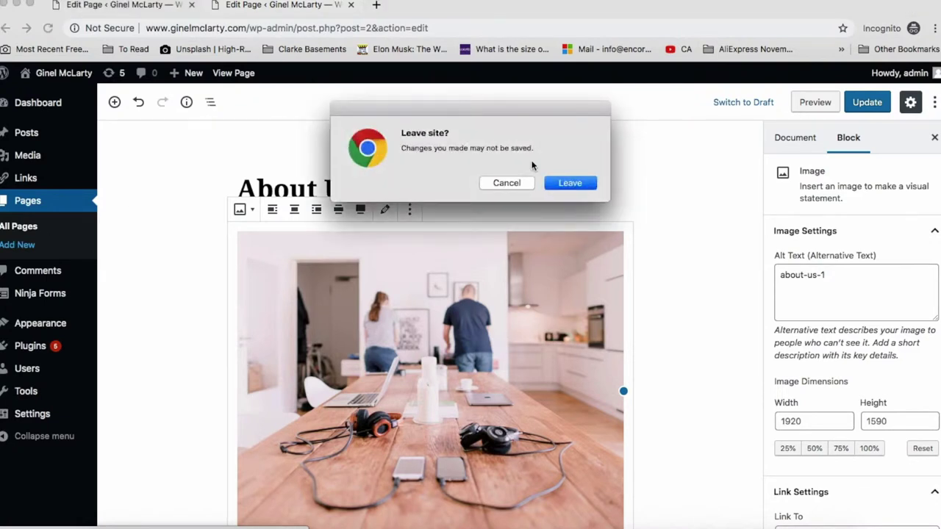
{"action": "left_click", "coordinate": [576, 185]}
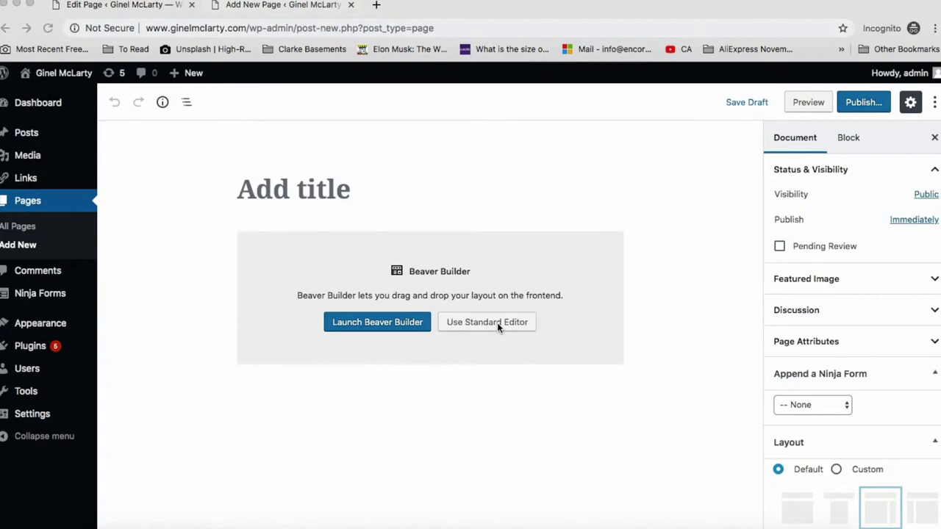
{"action": "left_click", "coordinate": [498, 323]}
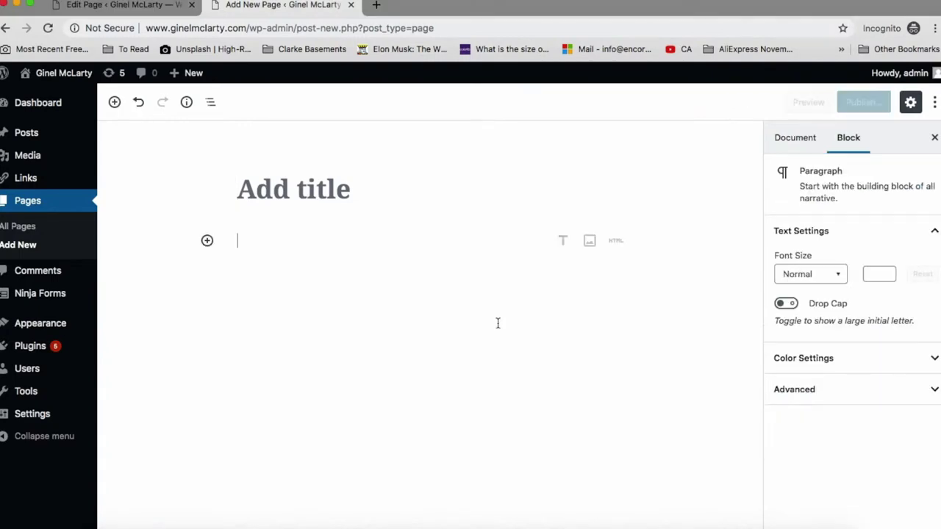
{"action": "left_click", "coordinate": [318, 195]}
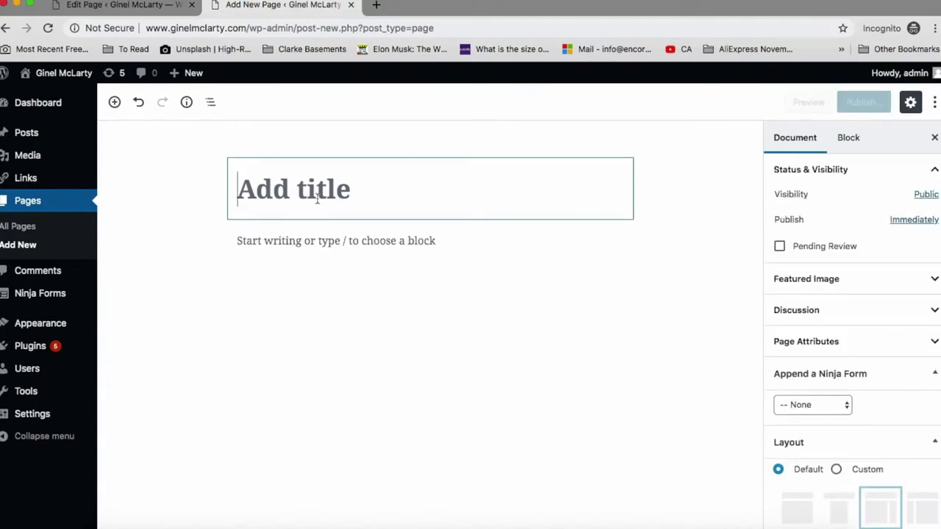
{"action": "type", "text": "About Us"}
{"action": "key", "text": "BackSpace"}
{"action": "key", "text": "BackSpace"}
{"action": "type", "text": "Gine"}
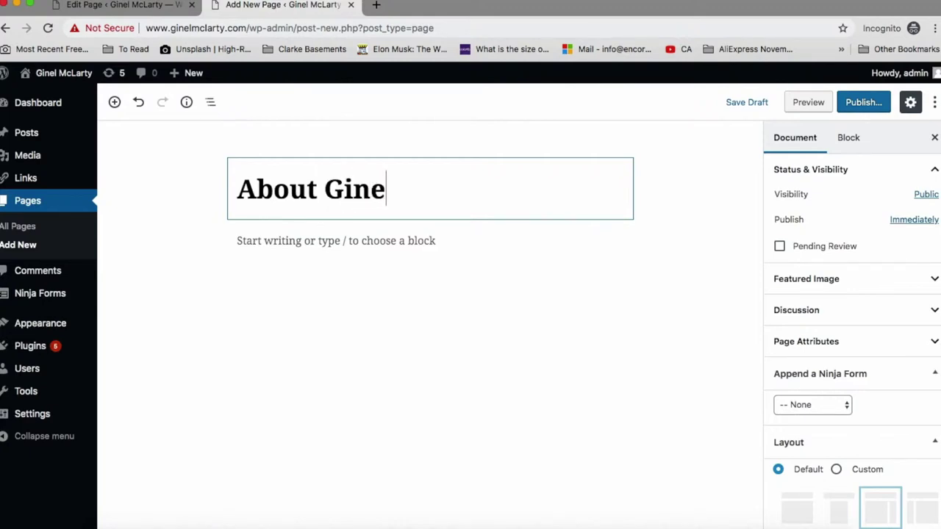
{"action": "type", "text": "l McLarty"}
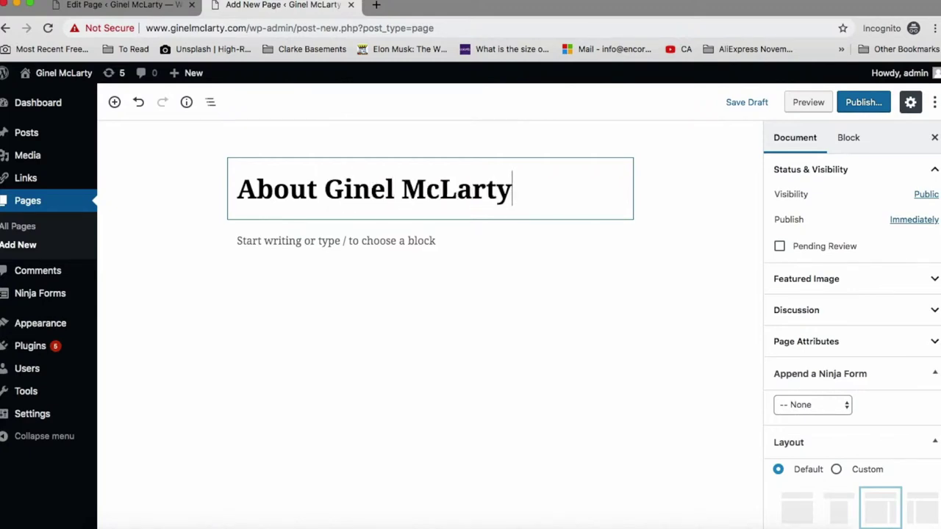
- Write the intro paragraph introducing the owner as a website designer
{"action": "left_click", "coordinate": [297, 243]}
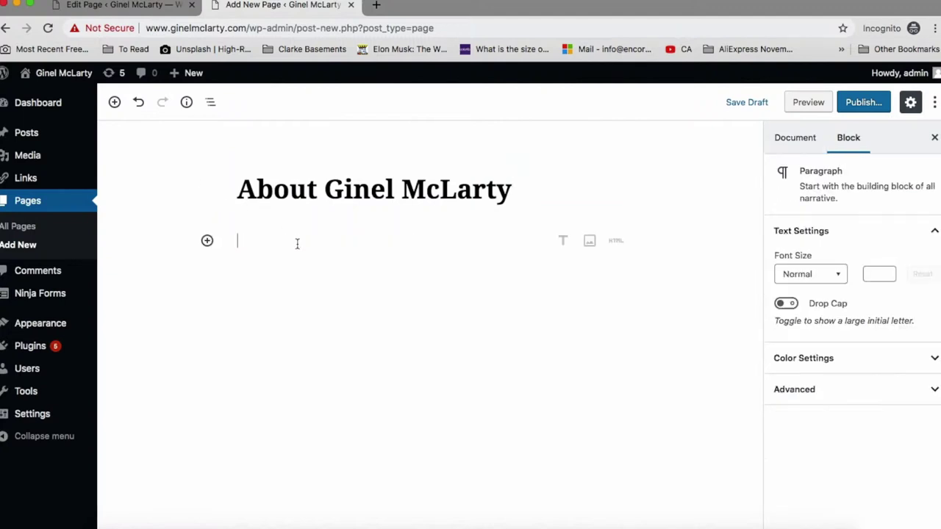
{"action": "type", "text": "My name is Gi"}
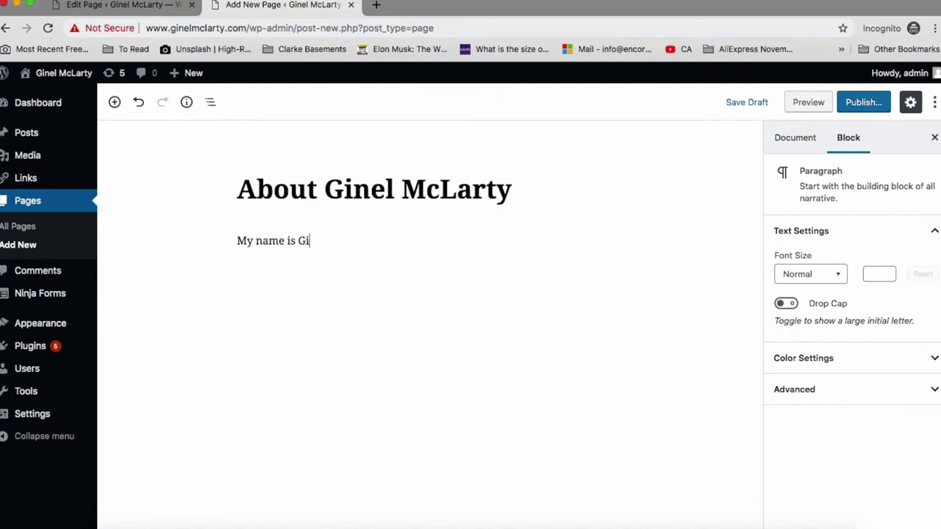
{"action": "type", "text": "nel, I am a website designer...."}
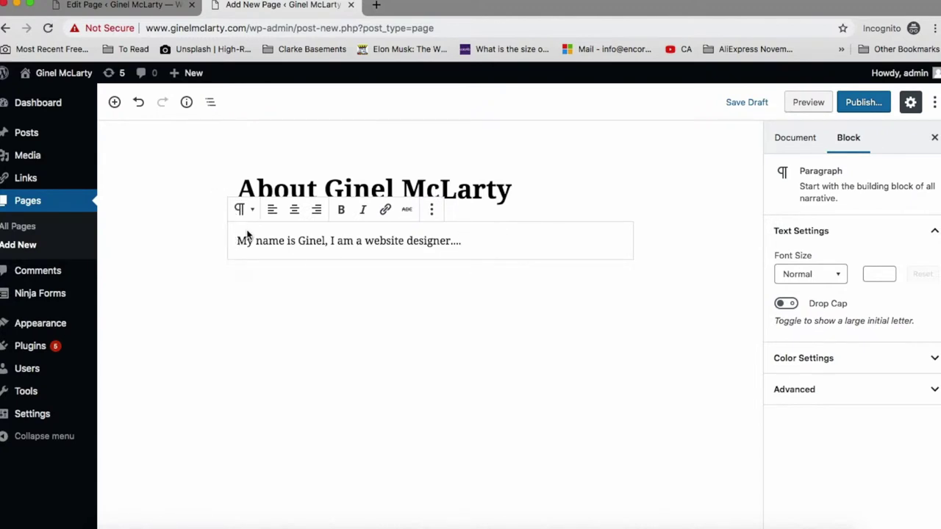
{"action": "left_click", "coordinate": [298, 261]}
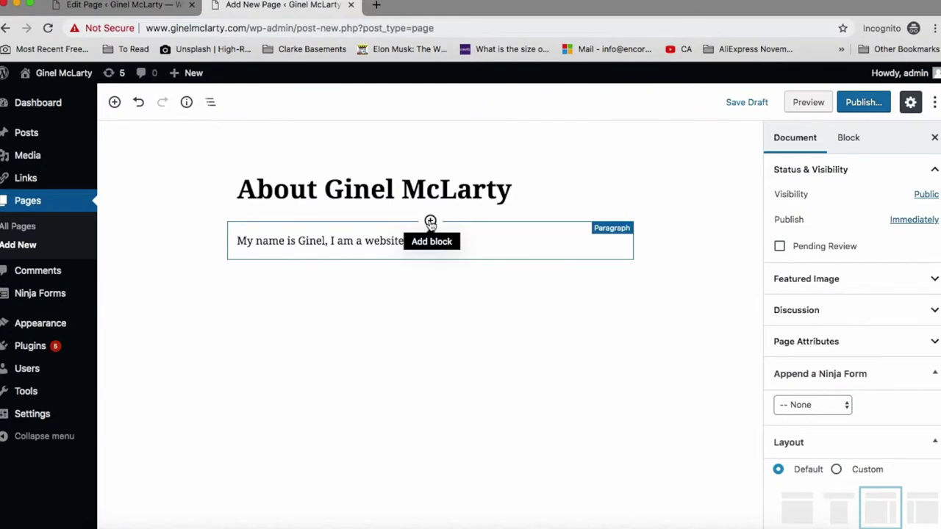
- Insert an image block above the intro using the uploaded profile picture.jpg
{"action": "left_click", "coordinate": [431, 221]}
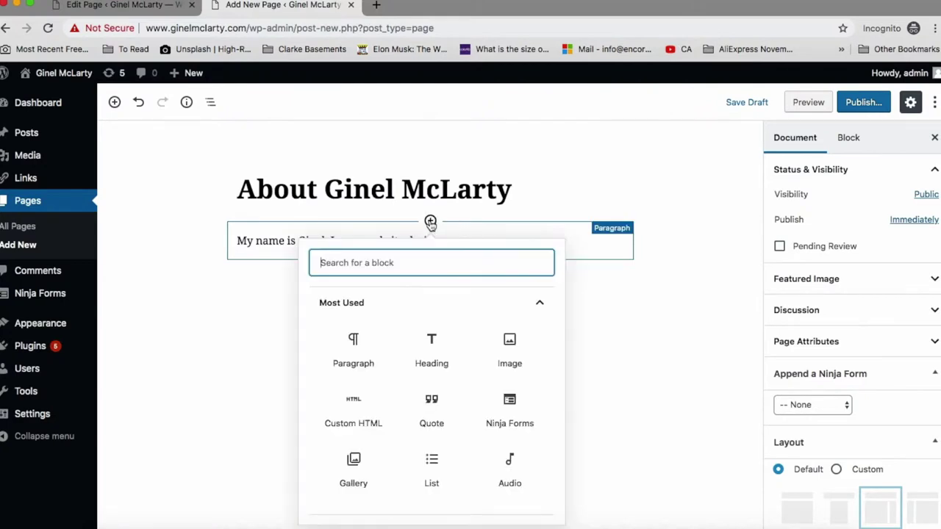
{"action": "left_click", "coordinate": [519, 362]}
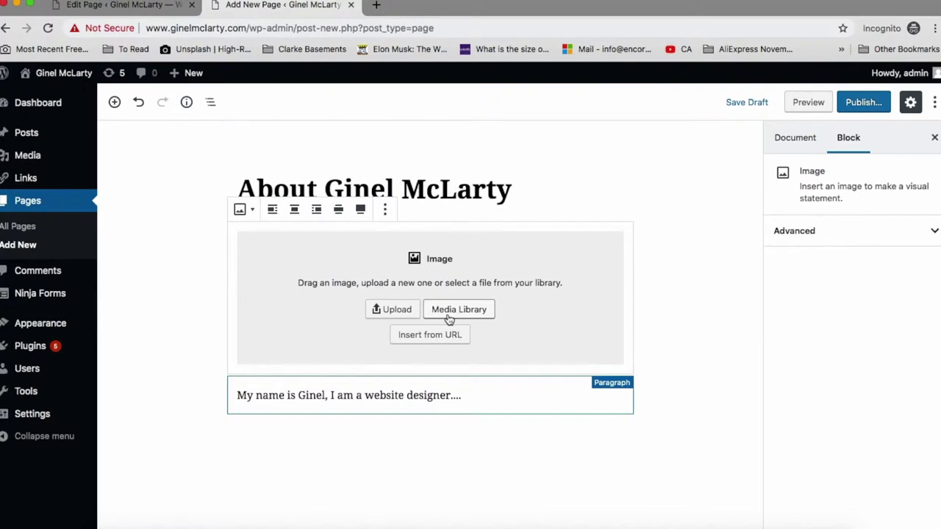
{"action": "left_click", "coordinate": [413, 312]}
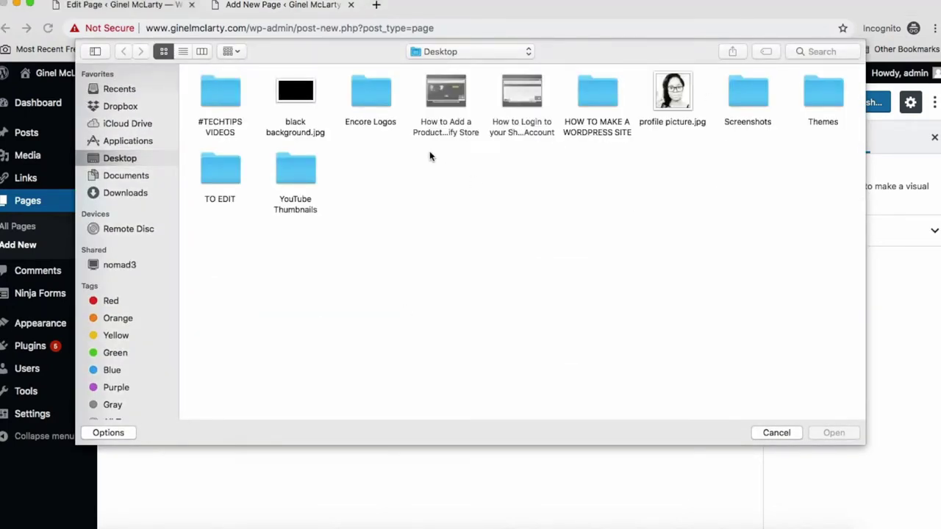
{"action": "double_click", "coordinate": [671, 96]}
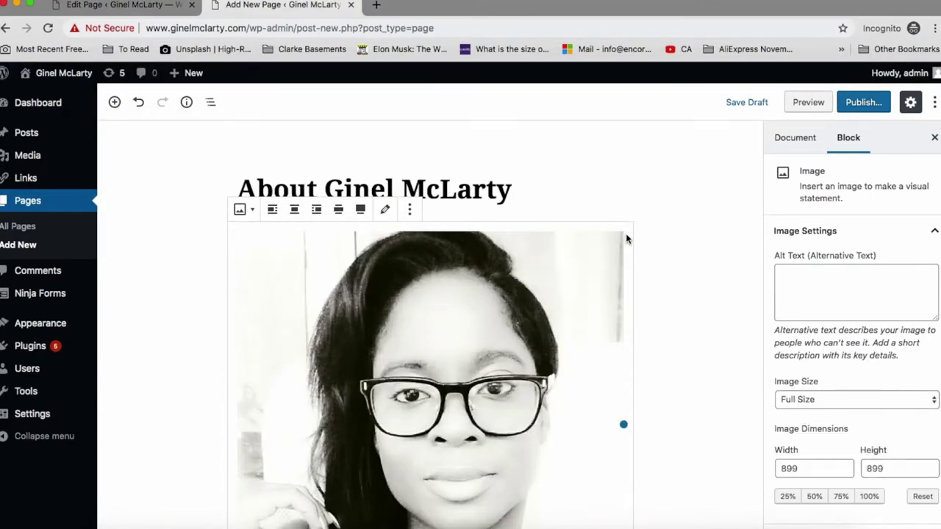
{"action": "scroll", "coordinate": [630, 257], "scroll_direction": "down", "scroll_amount": 5}
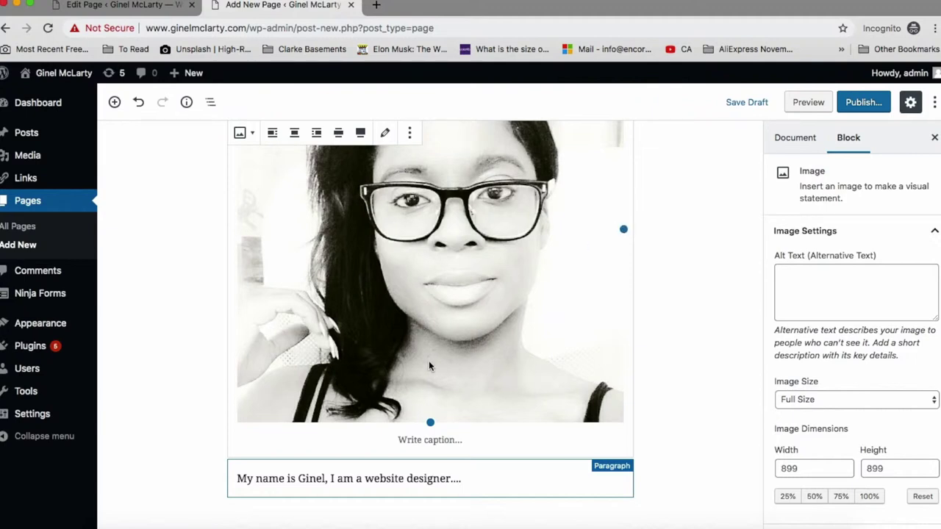
- Hide the block settings sidebar via the image block's options menu
{"action": "left_click", "coordinate": [409, 133]}
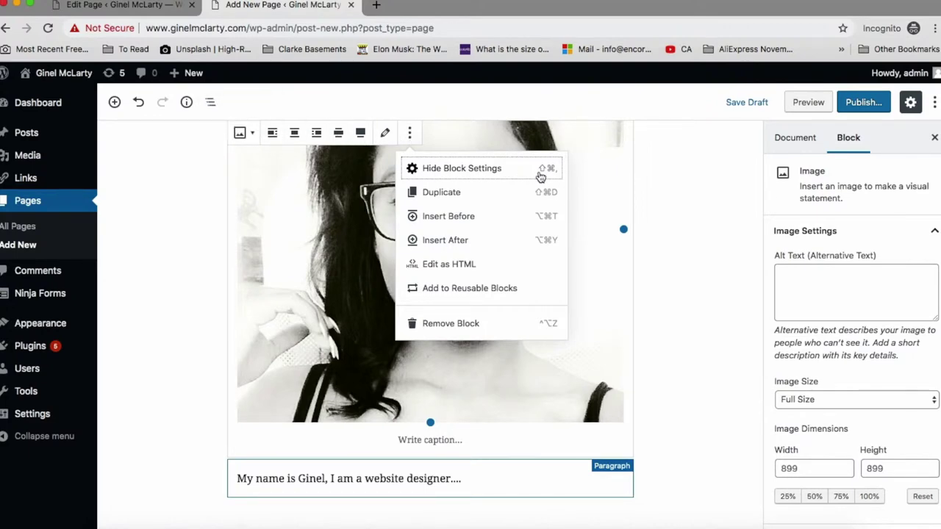
{"action": "left_click", "coordinate": [521, 170]}
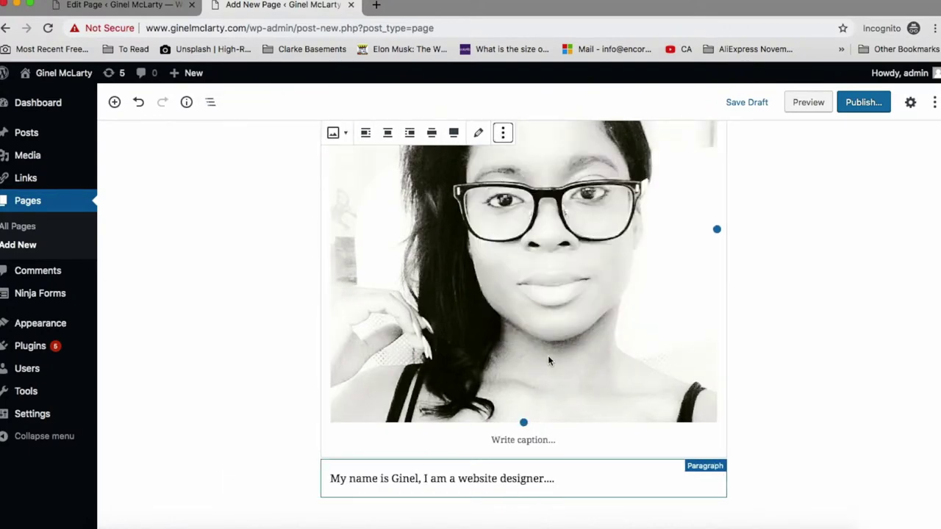
{"action": "scroll", "coordinate": [547, 355], "scroll_direction": "up", "scroll_amount": 3}
{"action": "scroll", "coordinate": [547, 355], "scroll_direction": "down", "scroll_amount": 3}
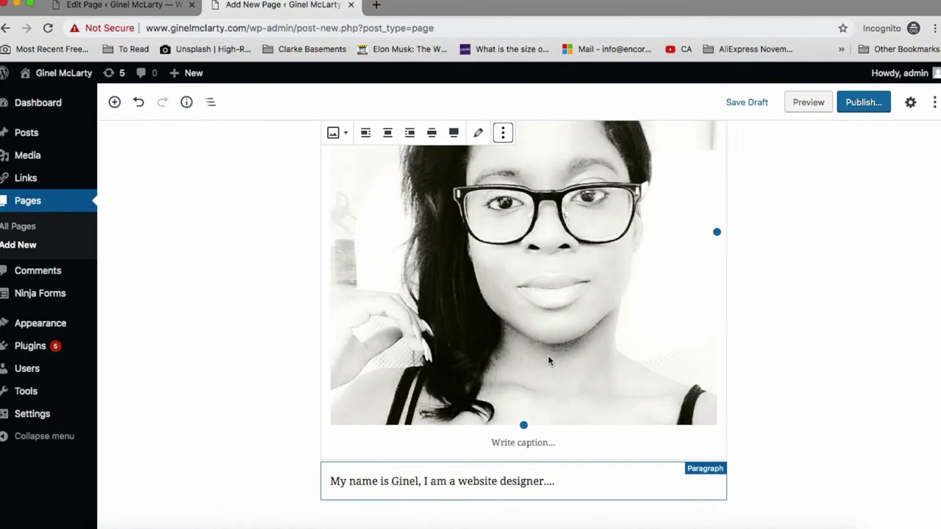
- Shrink and centre the portrait, then shift the About title toward the centre above it
{"action": "left_click_drag", "start_coordinate": [717, 232], "coordinate": [510, 257]}
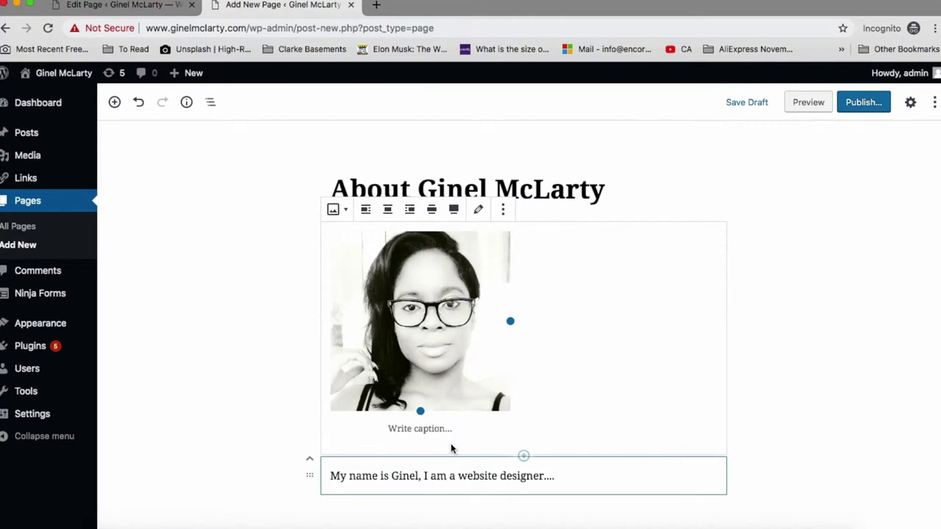
{"action": "left_click", "coordinate": [388, 210]}
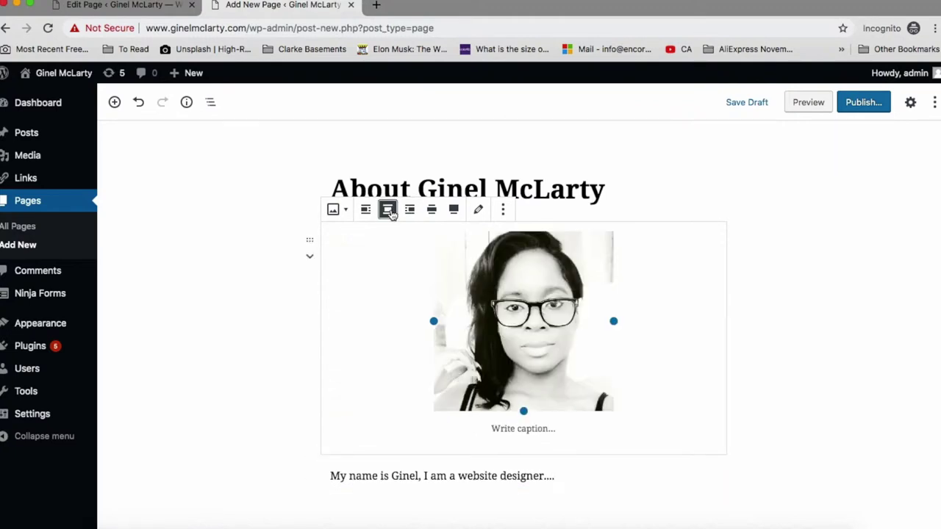
{"action": "left_click", "coordinate": [479, 189]}
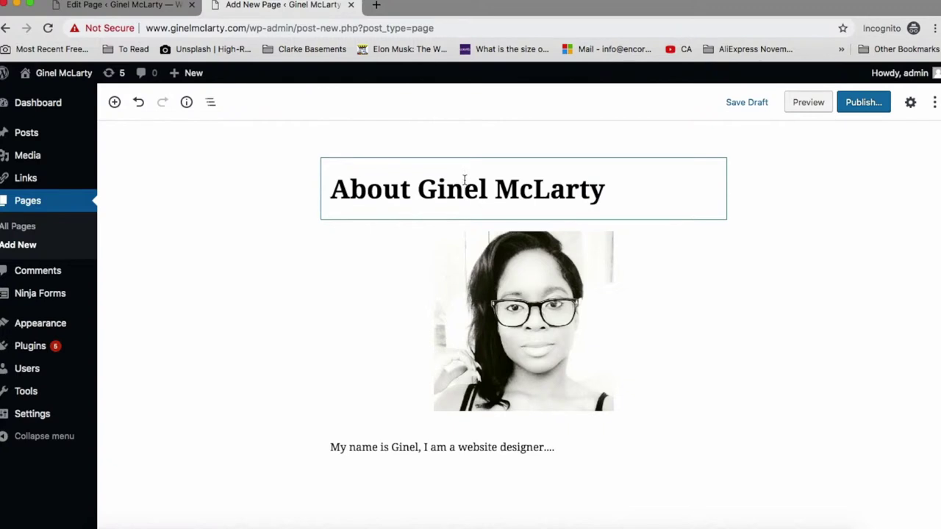
{"action": "triple_click", "coordinate": [355, 190]}
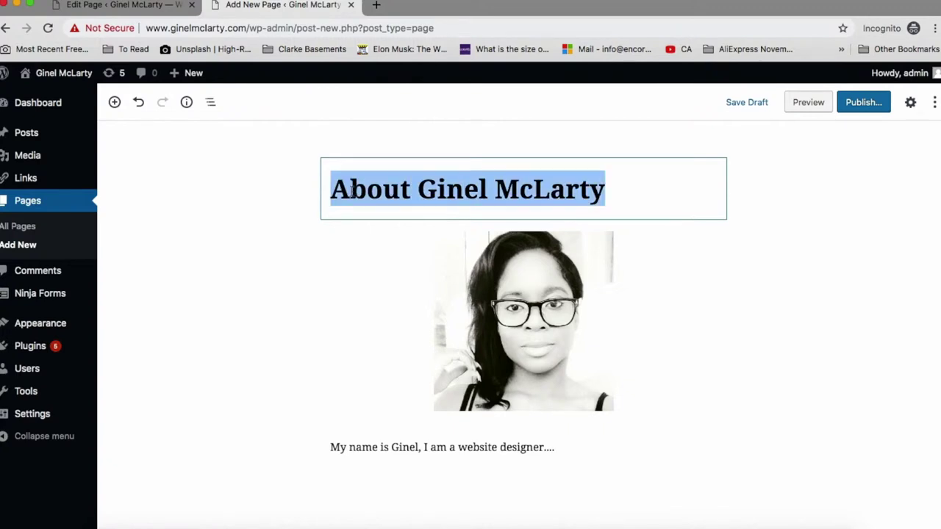
{"action": "left_click", "coordinate": [332, 190]}
{"action": "key", "text": "Down"}
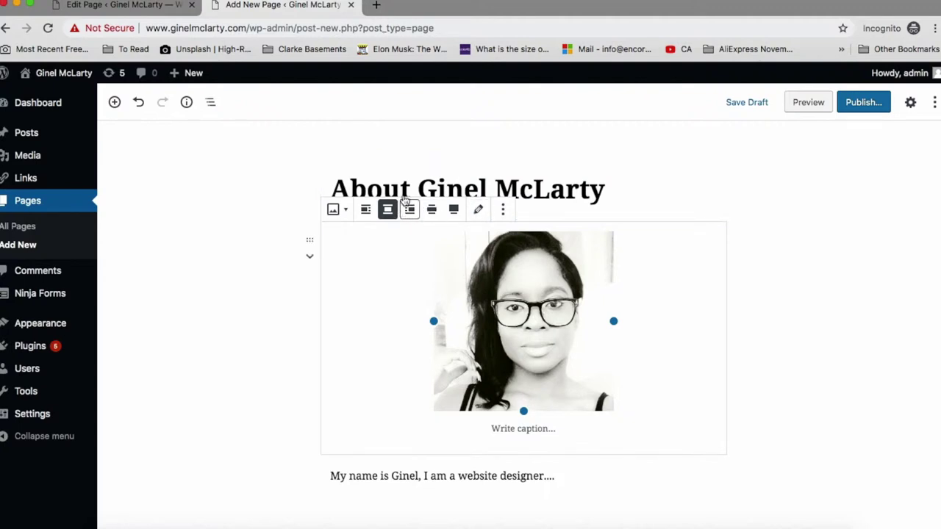
{"action": "left_click", "coordinate": [417, 177]}
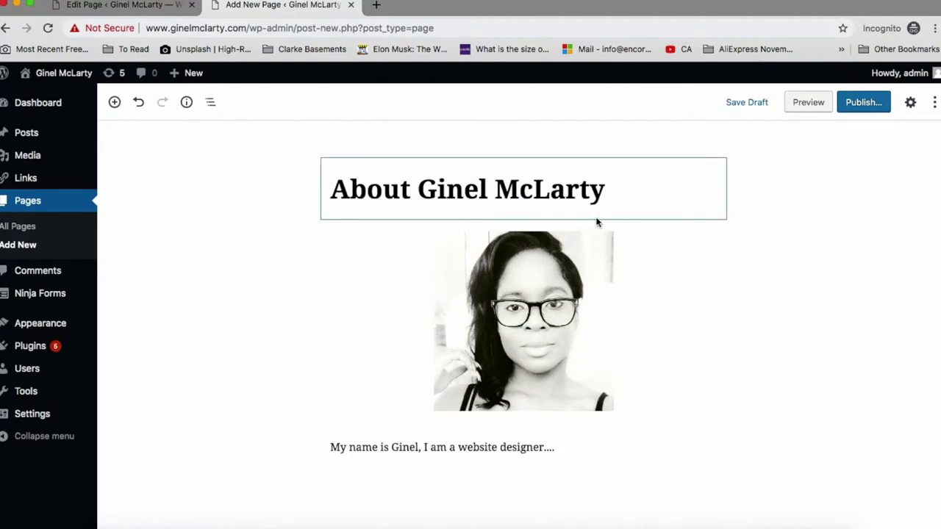
{"action": "left_click", "coordinate": [336, 199]}
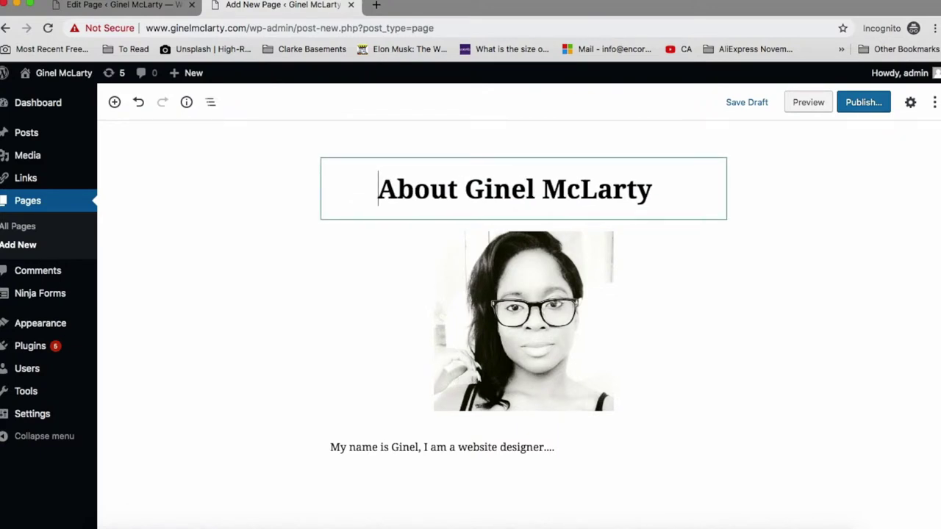
- Select the portrait block, then select the entire intro paragraph
{"action": "left_click", "coordinate": [471, 304]}
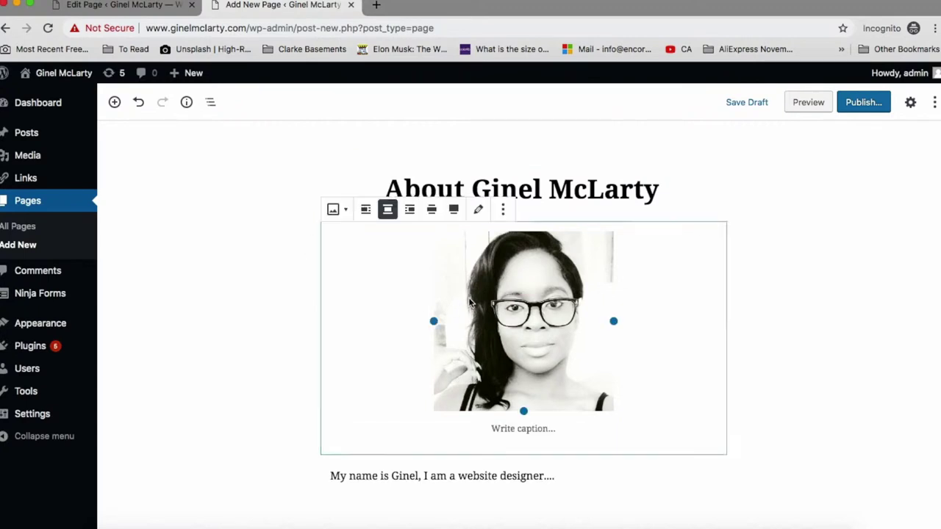
{"action": "left_click", "coordinate": [570, 476]}
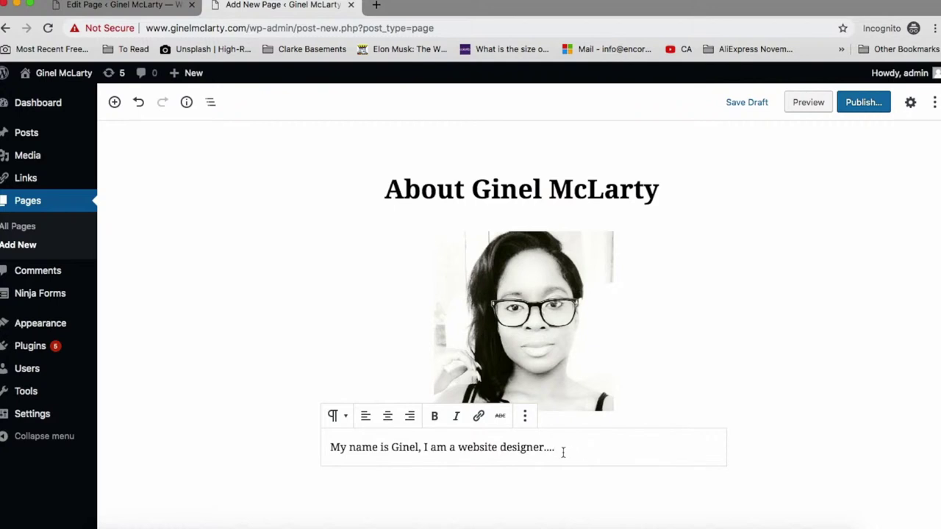
{"action": "triple_click", "coordinate": [338, 445]}
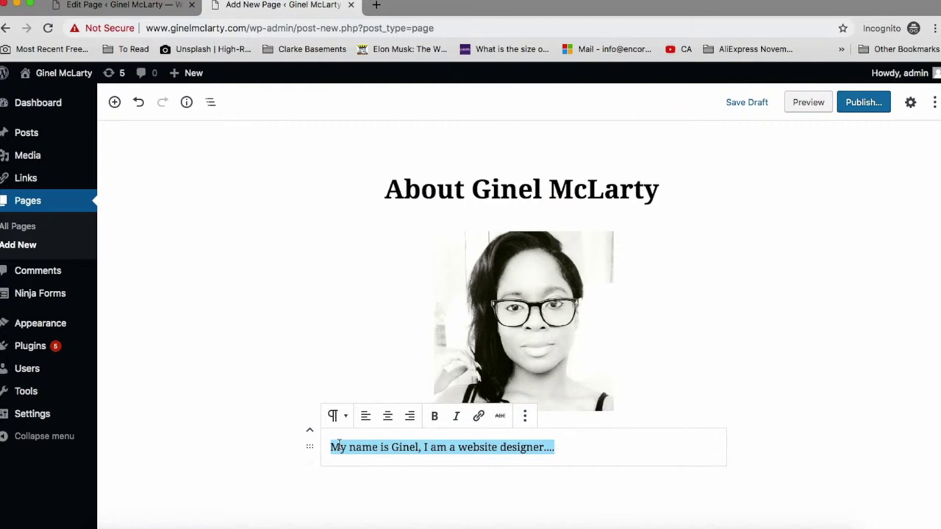
- Stay in the editor, publish the new About page, and view it on the live site
{"action": "left_click", "coordinate": [24, 205]}
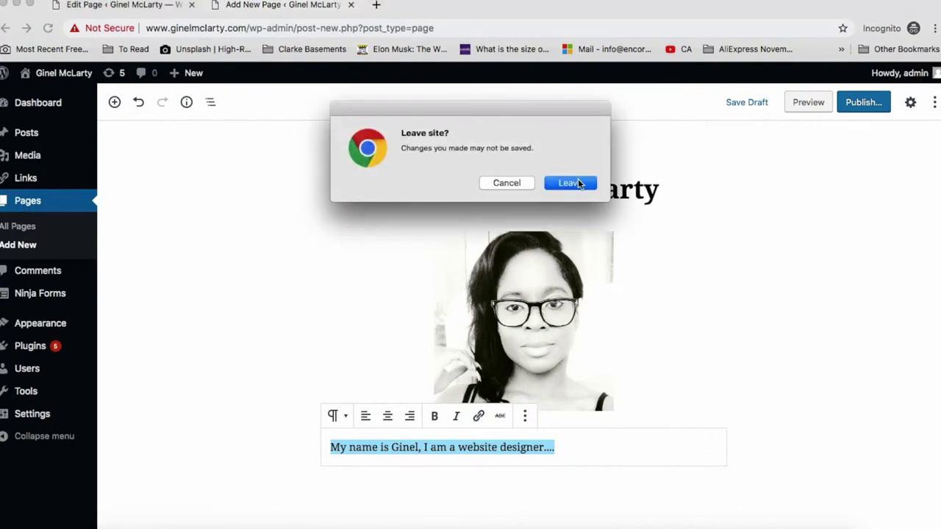
{"action": "left_click", "coordinate": [507, 183]}
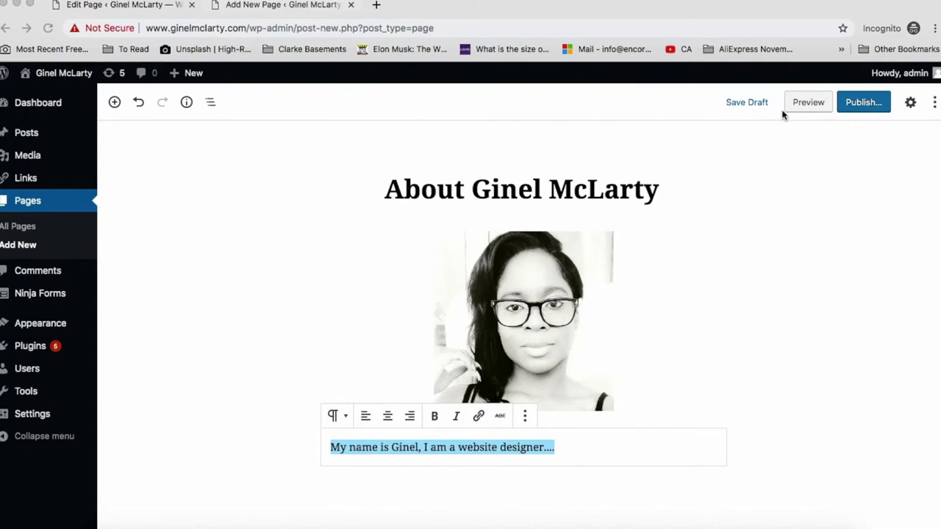
{"action": "left_click", "coordinate": [863, 102]}
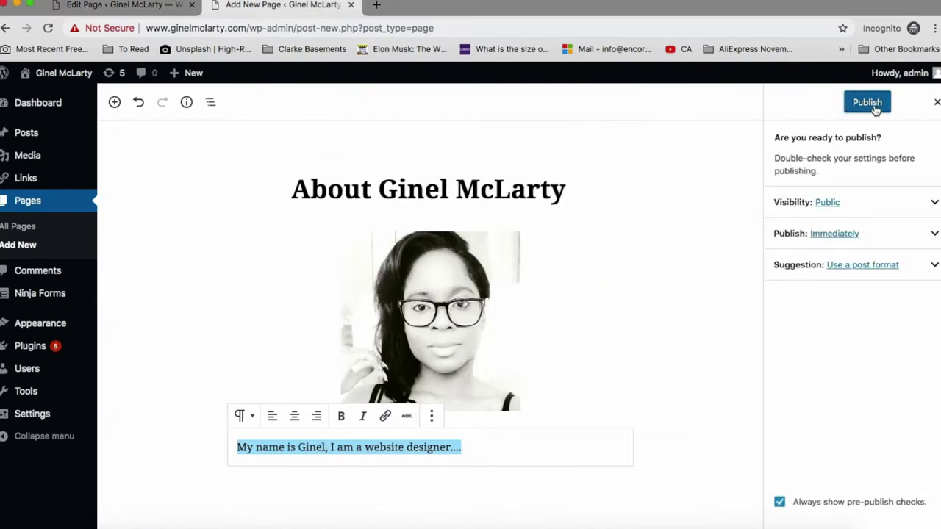
{"action": "left_click", "coordinate": [873, 105]}
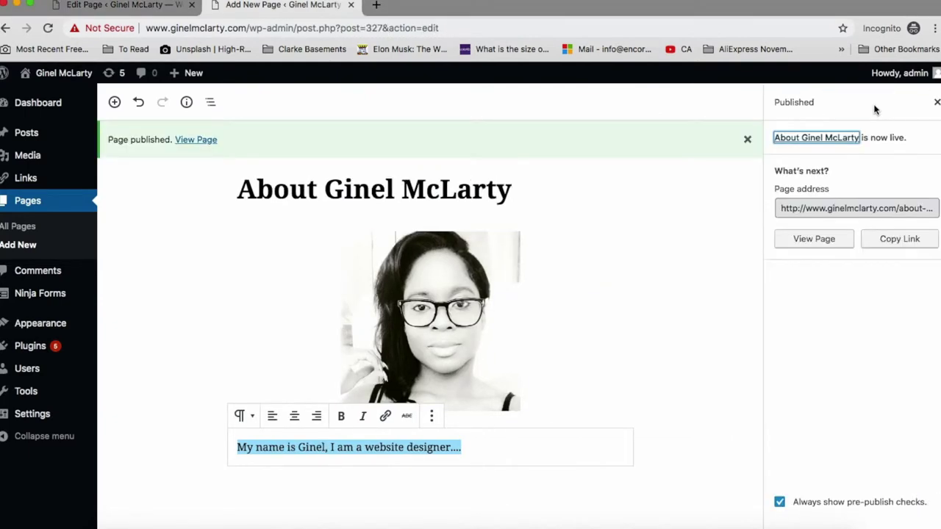
{"action": "left_click", "coordinate": [831, 242]}
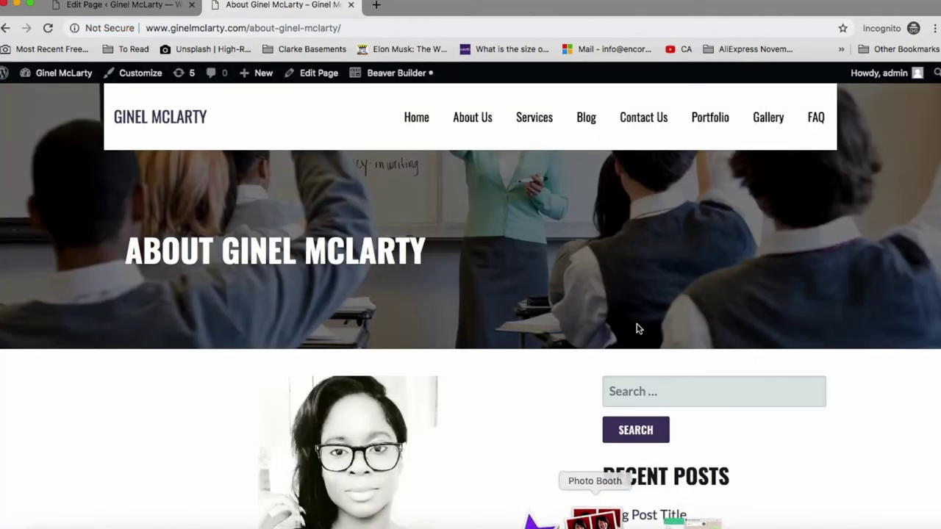
- Scroll the live About page down to its footer, then return to the admin Dashboard
{"action": "scroll", "coordinate": [636, 353], "scroll_direction": "down", "scroll_amount": 3}
{"action": "scroll", "coordinate": [637, 328], "scroll_direction": "down", "scroll_amount": 2}
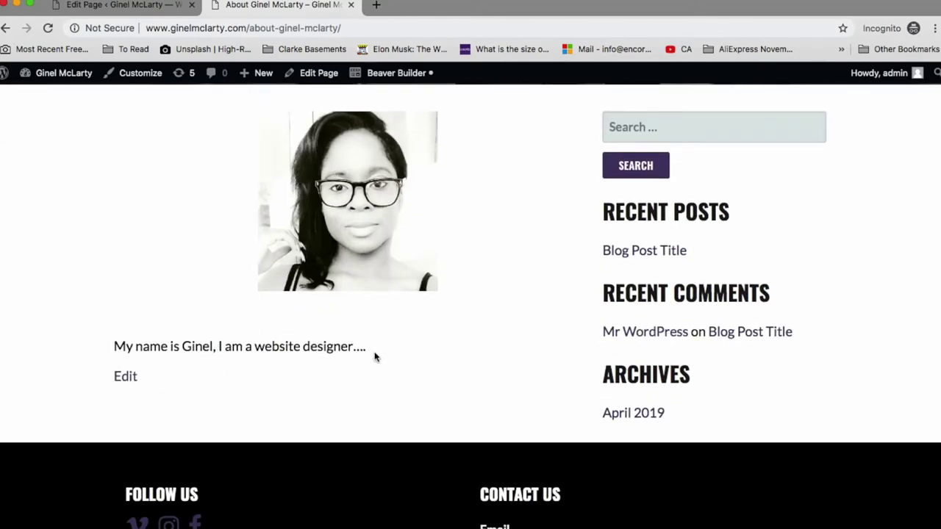
{"action": "scroll", "coordinate": [750, 311], "scroll_direction": "up", "scroll_amount": 5}
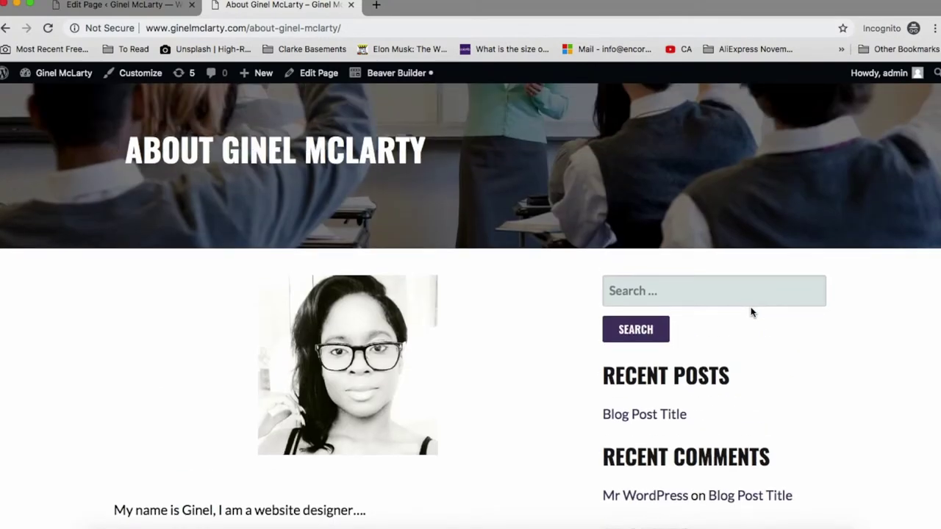
{"action": "scroll", "coordinate": [750, 312], "scroll_direction": "down", "scroll_amount": 3}
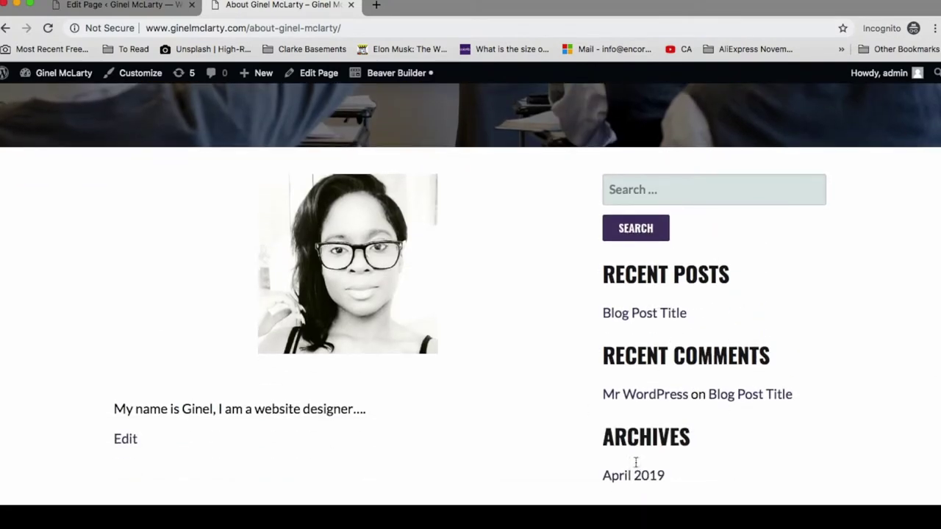
{"action": "scroll", "coordinate": [756, 309], "scroll_direction": "down", "scroll_amount": 5}
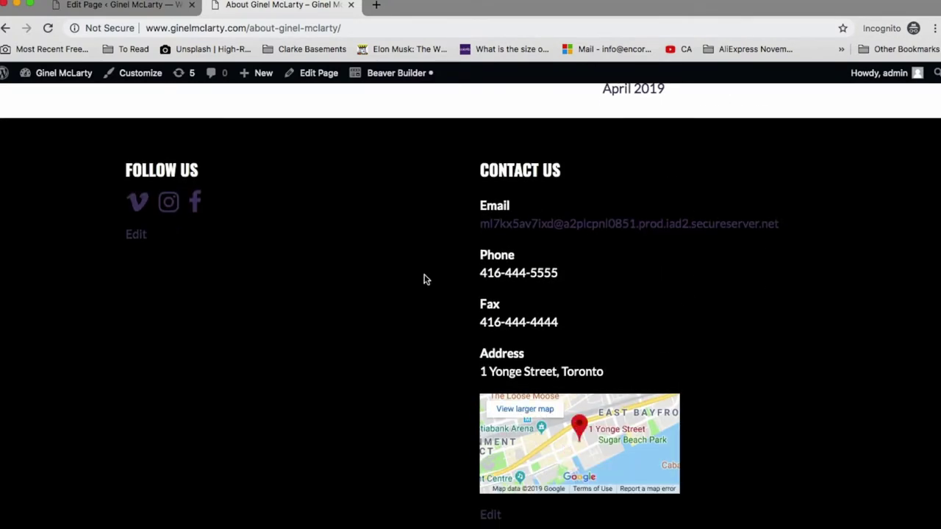
{"action": "scroll", "coordinate": [849, 291], "scroll_direction": "up", "scroll_amount": 15}
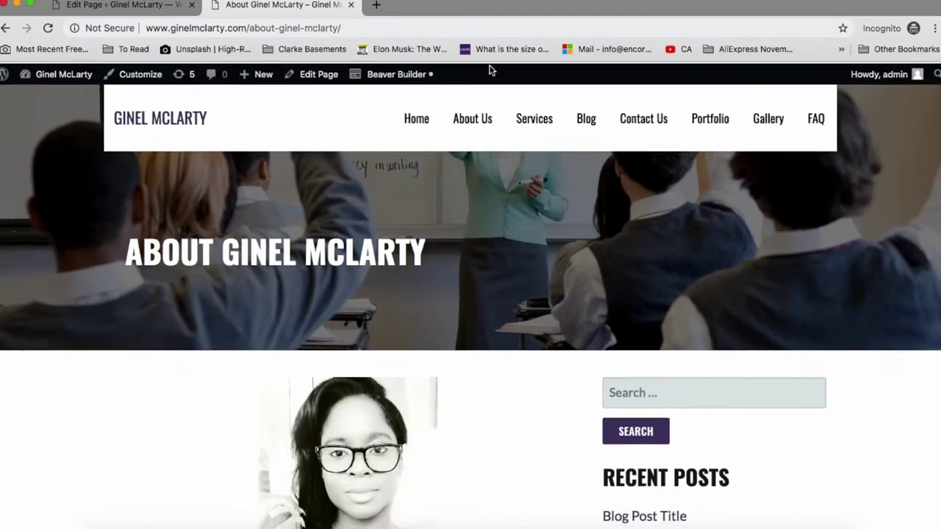
{"action": "mouse_move", "coordinate": [48, 73]}
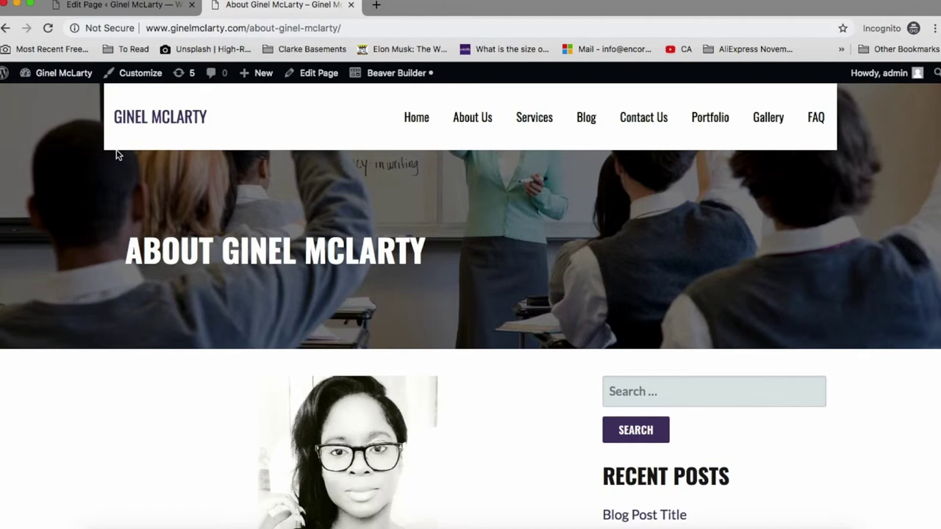
{"action": "left_click", "coordinate": [46, 97]}
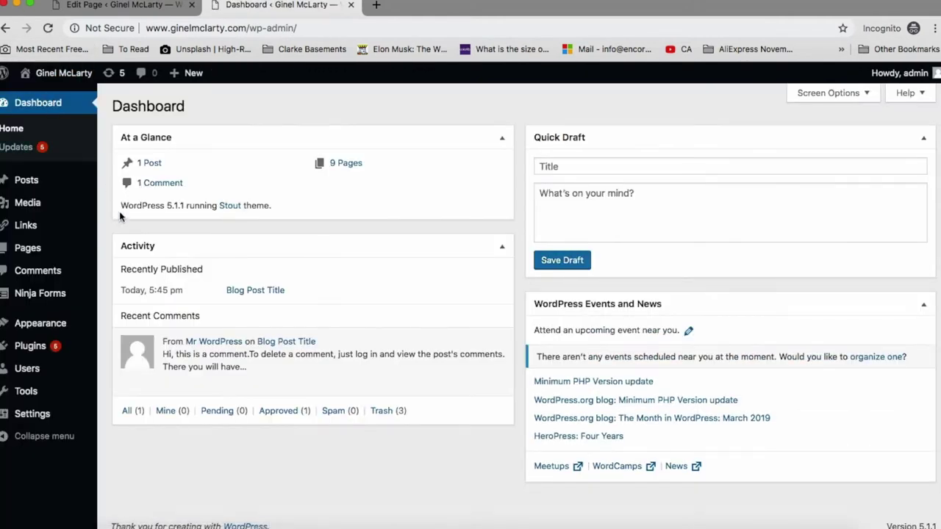
- Open Pages > All Pages and scroll through the nine published pages
{"action": "mouse_move", "coordinate": [39, 260]}
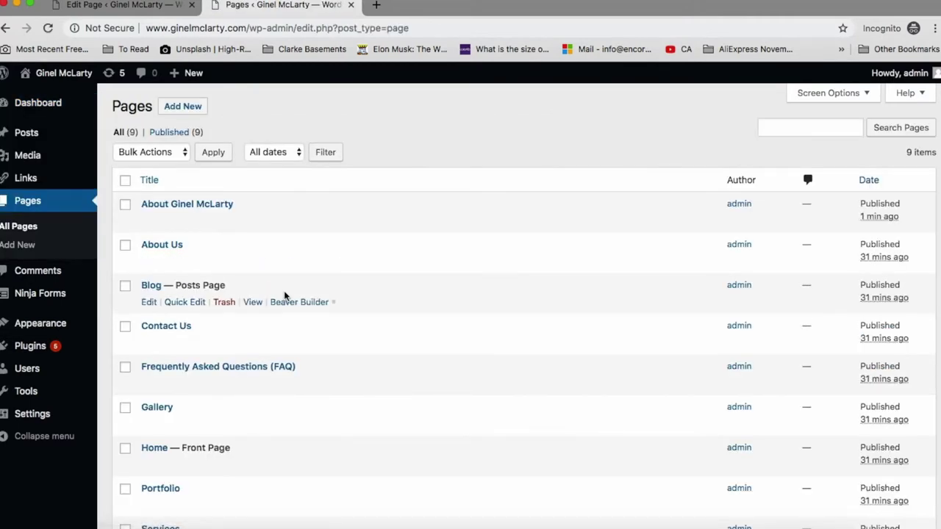
{"action": "scroll", "coordinate": [485, 338], "scroll_direction": "down", "scroll_amount": 3}
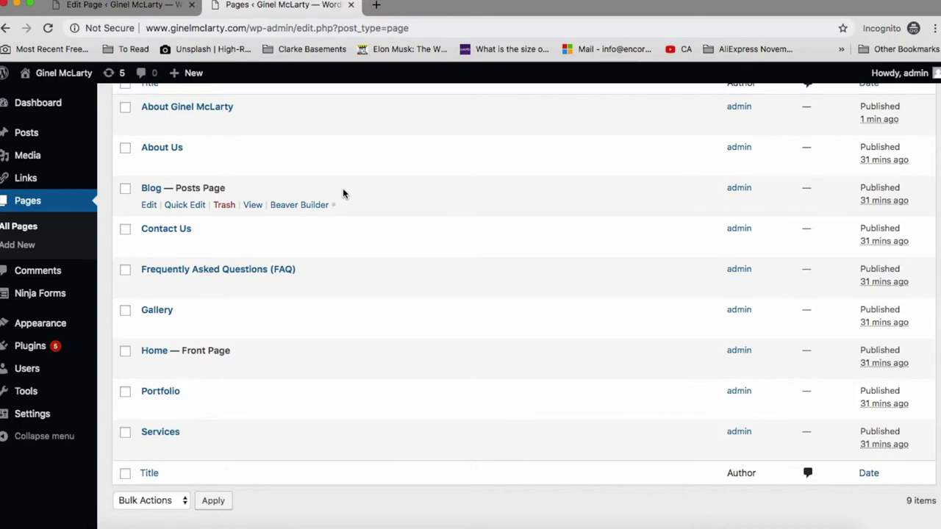
{"action": "scroll", "coordinate": [342, 194], "scroll_direction": "up", "scroll_amount": 3}
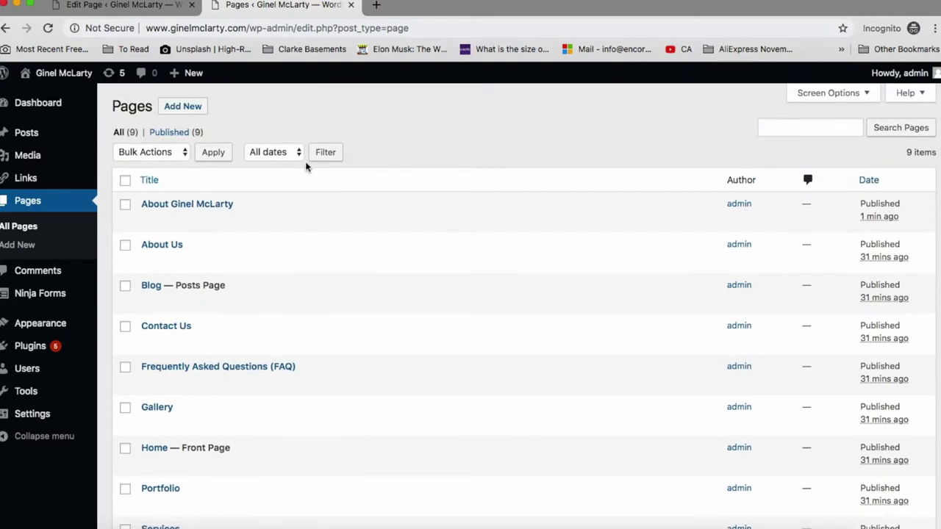
{"action": "mouse_move", "coordinate": [169, 323]}
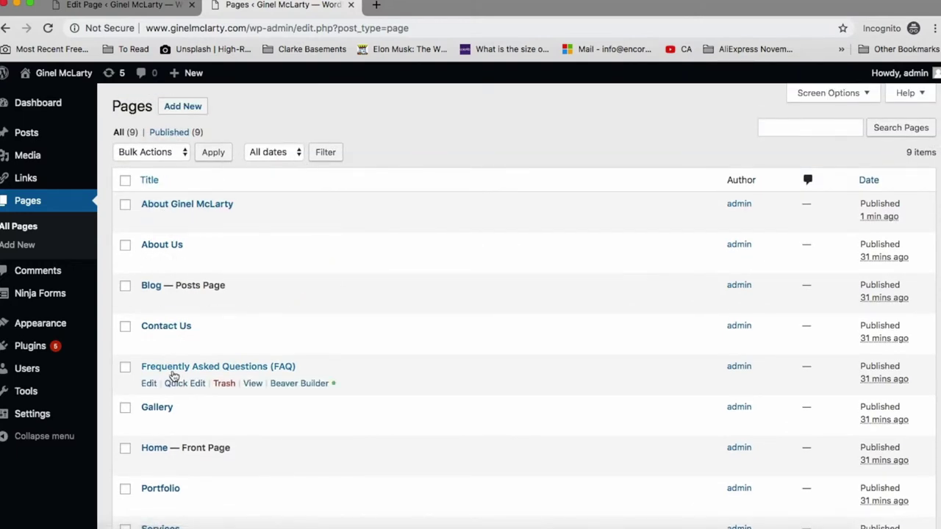
{"action": "mouse_move", "coordinate": [156, 300]}
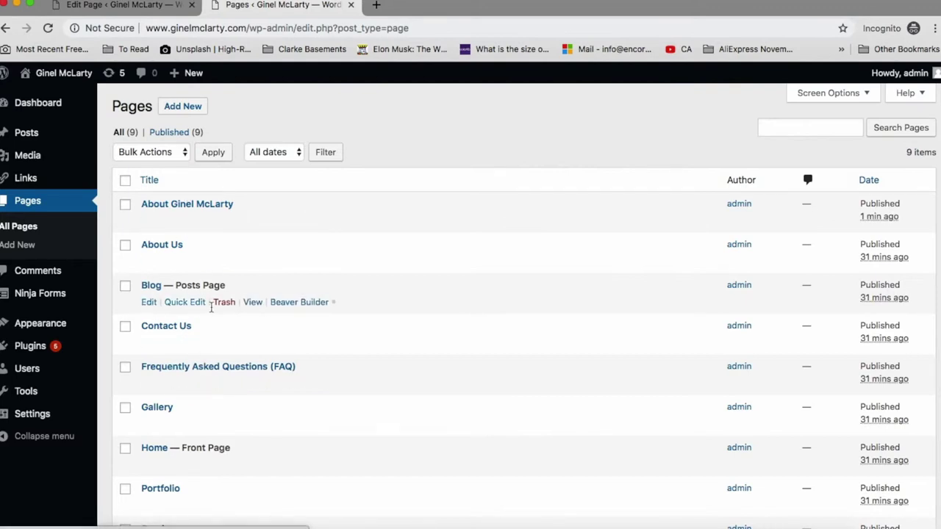
{"action": "mouse_move", "coordinate": [190, 211]}
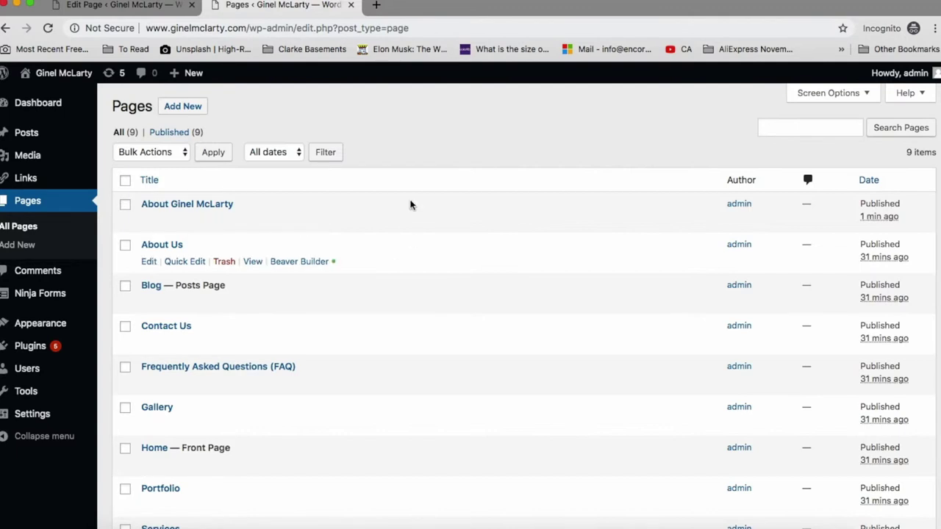
{"action": "mouse_move", "coordinate": [349, 345]}
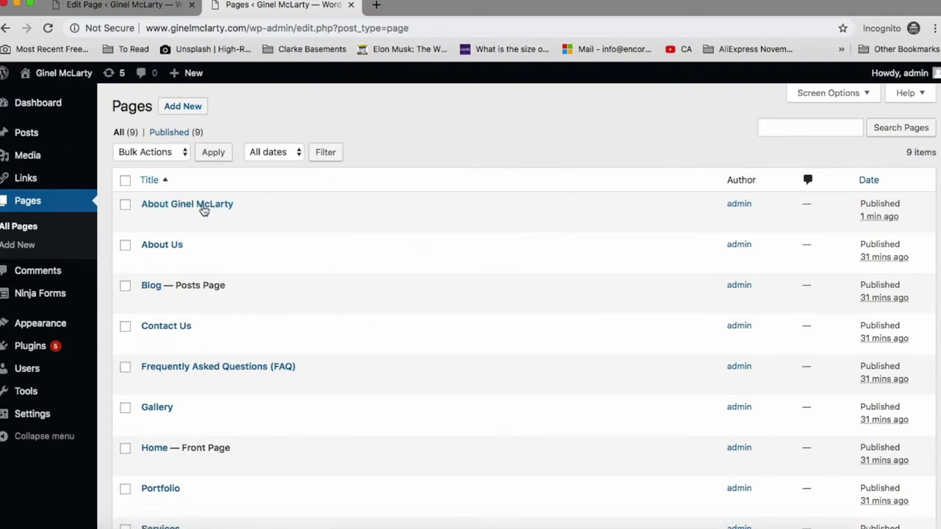
{"action": "scroll", "coordinate": [184, 367], "scroll_direction": "down", "scroll_amount": 2}
{"action": "scroll", "coordinate": [183, 365], "scroll_direction": "up", "scroll_amount": 1}
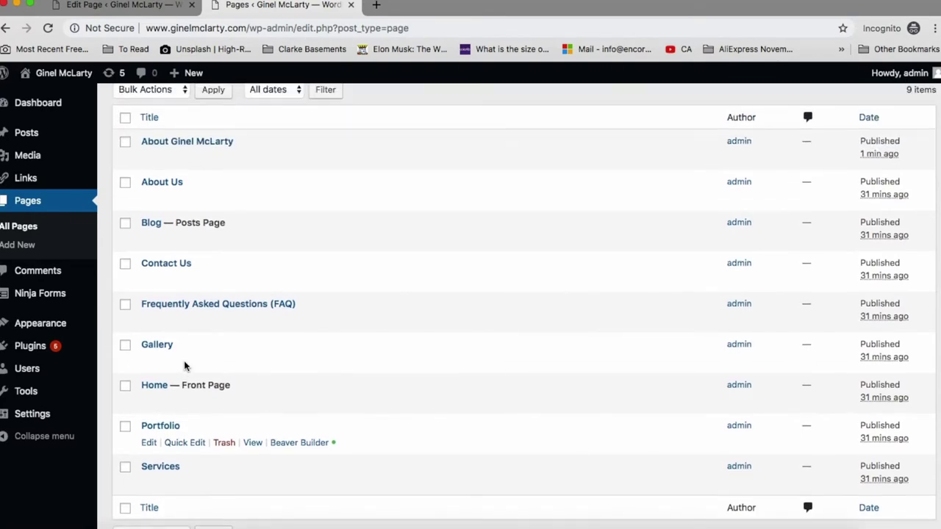
{"action": "scroll", "coordinate": [184, 365], "scroll_direction": "up", "scroll_amount": 1}
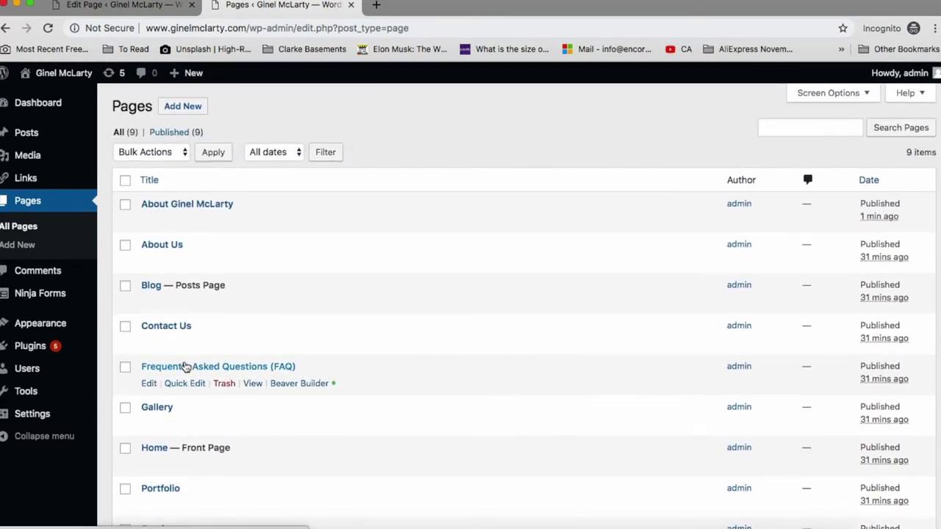
{"action": "scroll", "coordinate": [185, 366], "scroll_direction": "down", "scroll_amount": 2}
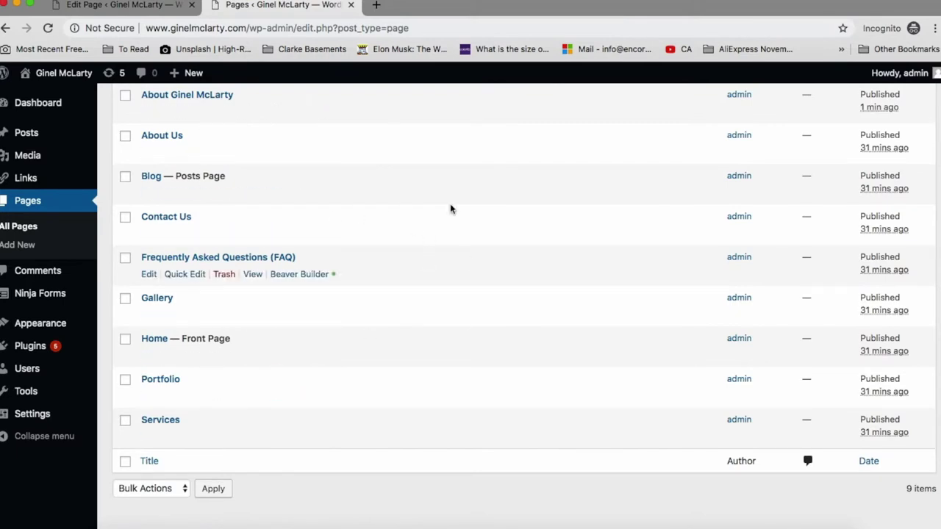
{"action": "scroll", "coordinate": [369, 292], "scroll_direction": "up", "scroll_amount": 2}
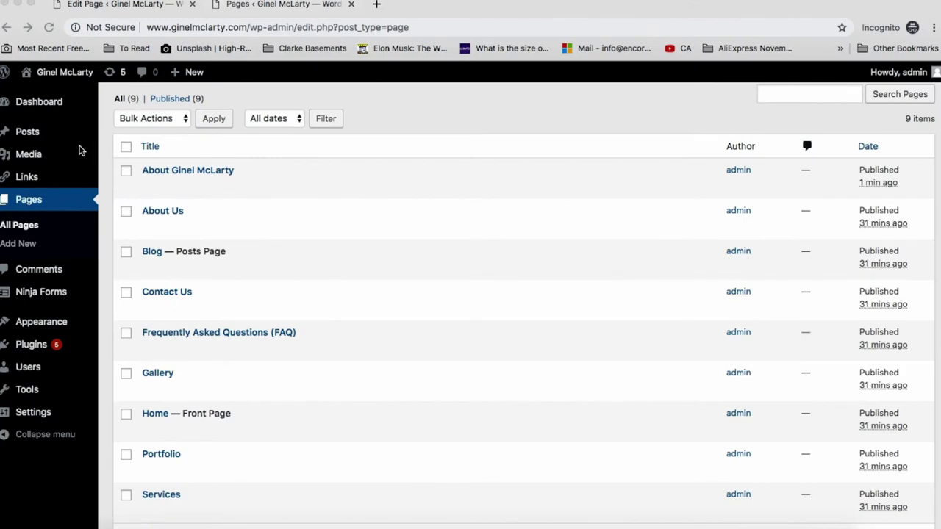
- Activate the Twenty Nineteen theme in place of Stout, then go back to Pages
{"action": "left_click", "coordinate": [137, 325]}
{"action": "left_click", "coordinate": [227, 309]}
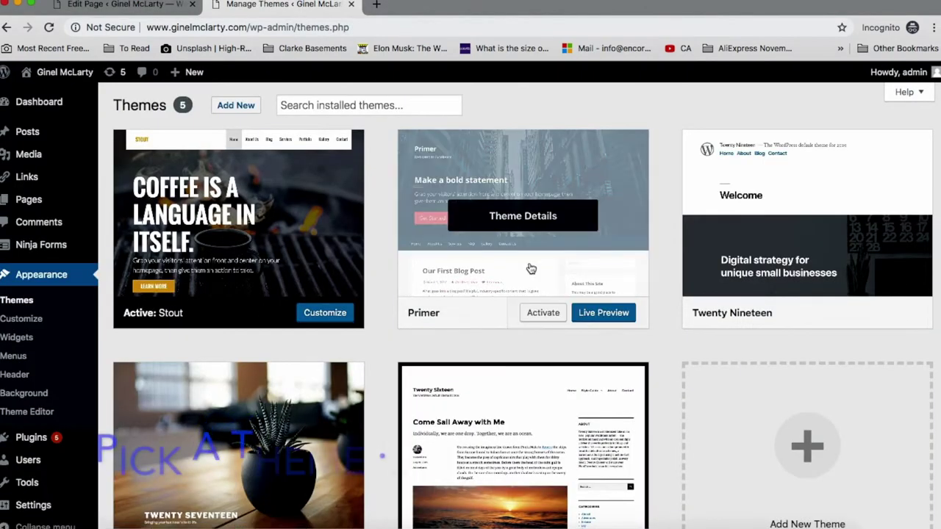
{"action": "left_click", "coordinate": [836, 316]}
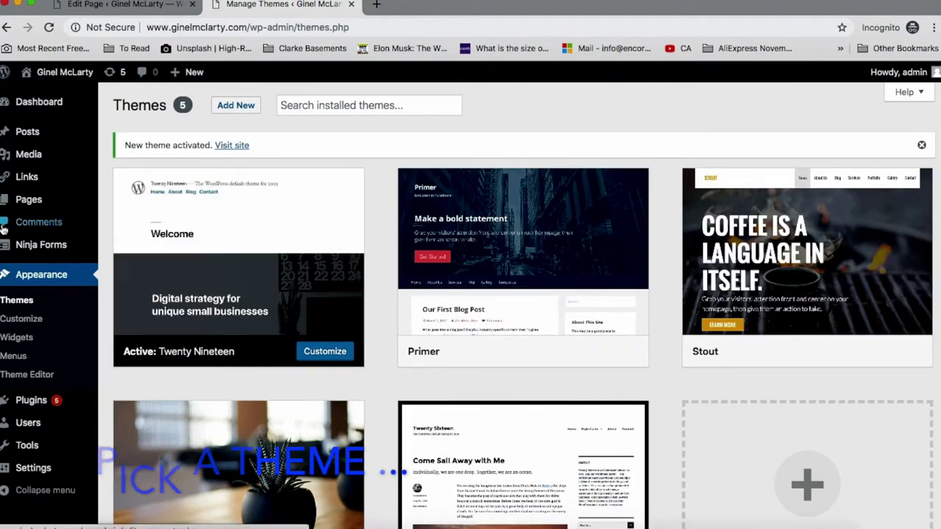
{"action": "left_click", "coordinate": [28, 203]}
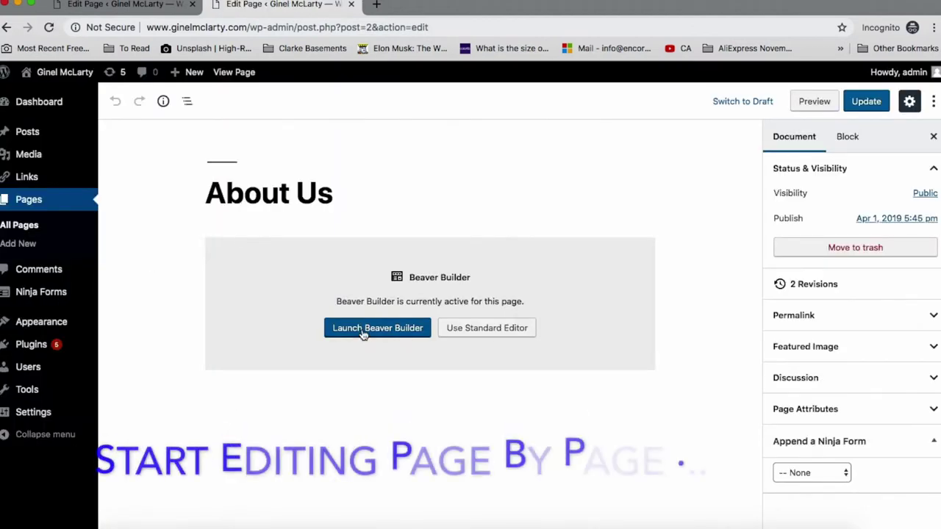
{"action": "left_click", "coordinate": [361, 330]}
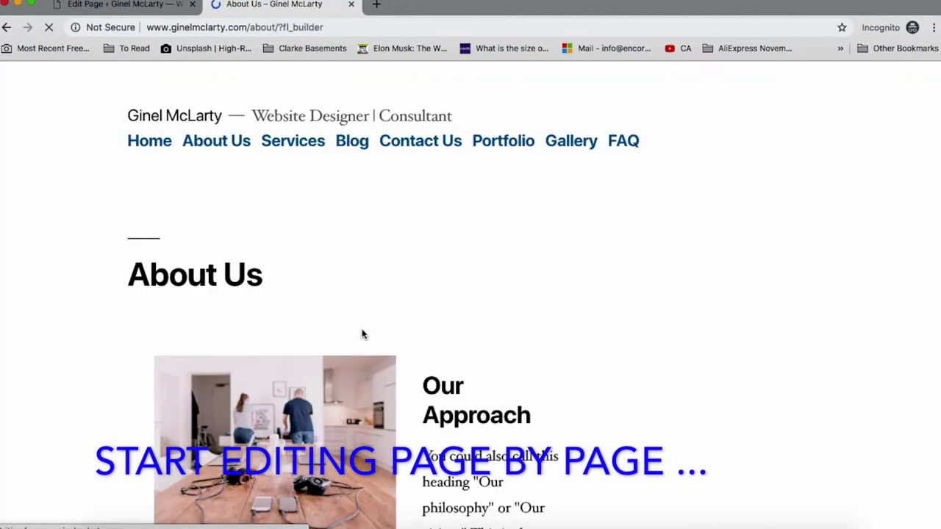
{"action": "scroll", "coordinate": [399, 307], "scroll_direction": "down", "scroll_amount": 5}
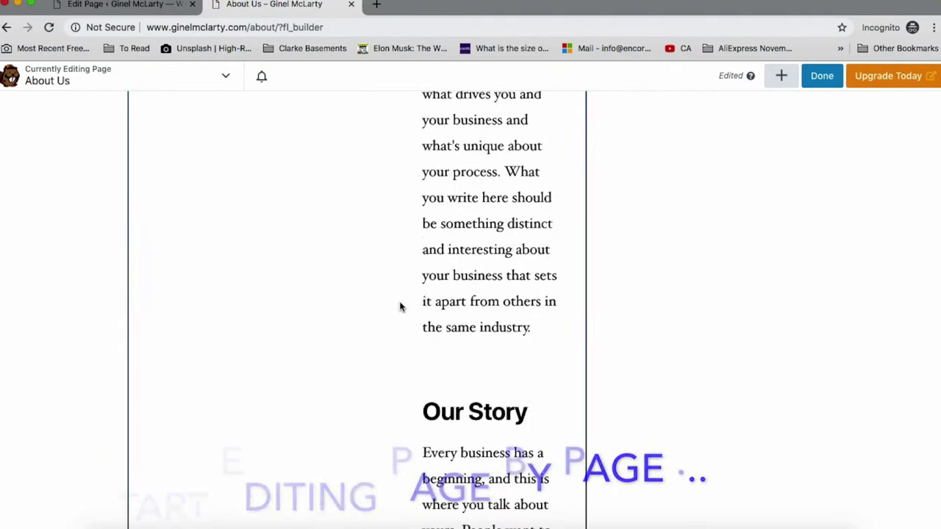
{"action": "scroll", "coordinate": [401, 307], "scroll_direction": "down", "scroll_amount": 5}
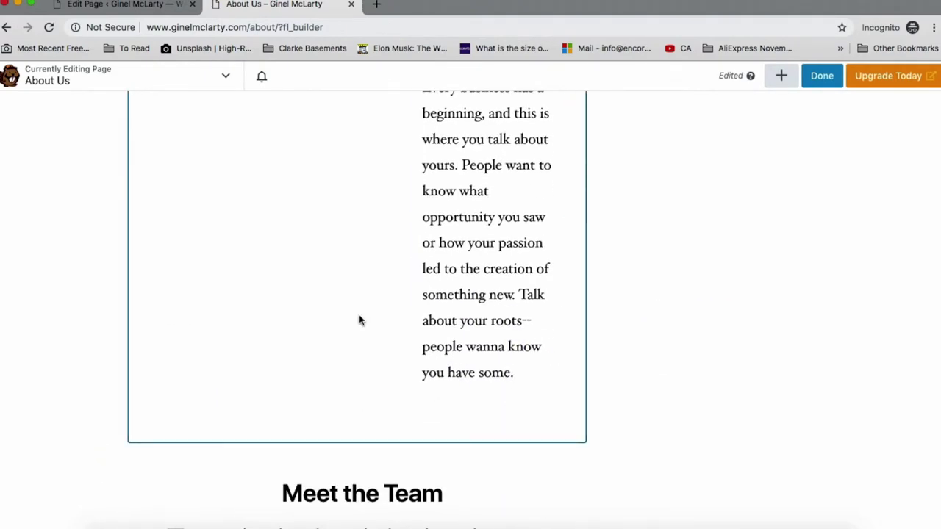
{"action": "scroll", "coordinate": [360, 320], "scroll_direction": "up", "scroll_amount": 10}
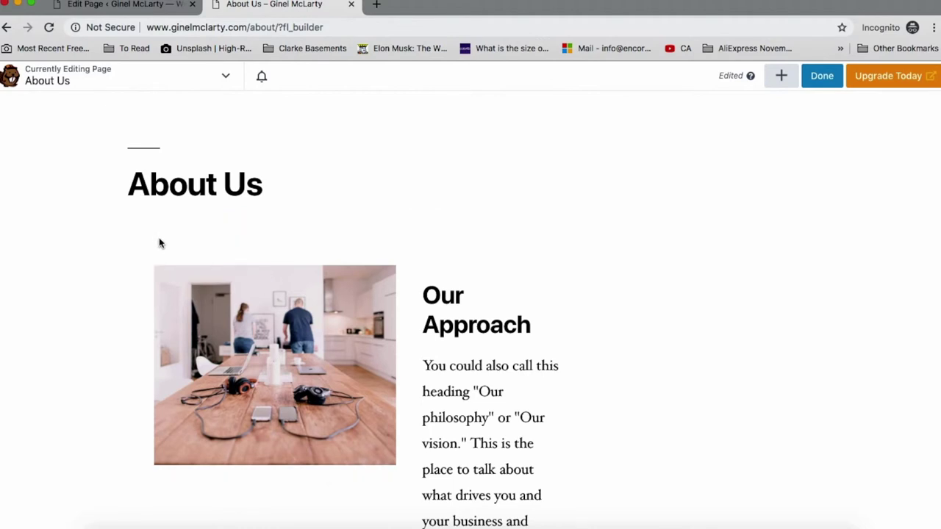
{"action": "left_click", "coordinate": [162, 227]}
{"action": "scroll", "coordinate": [139, 265], "scroll_direction": "down", "scroll_amount": 3}
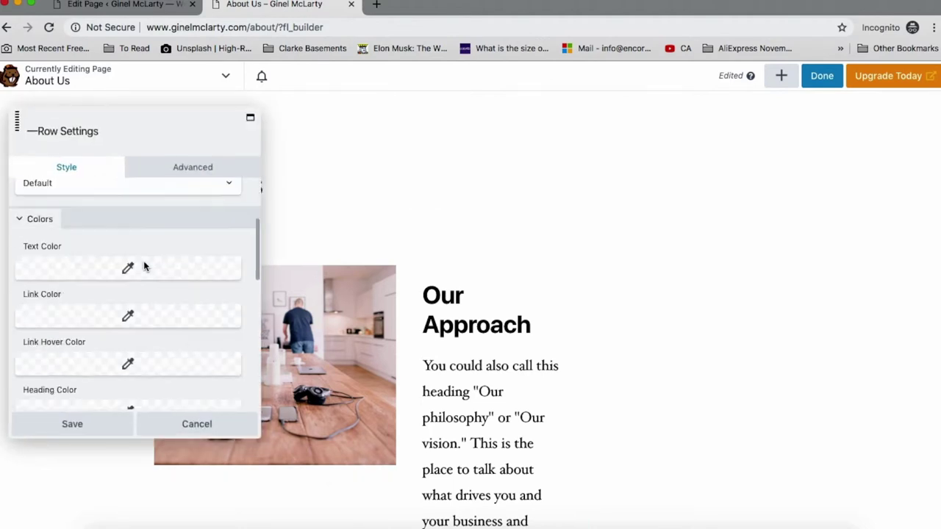
{"action": "scroll", "coordinate": [144, 268], "scroll_direction": "down", "scroll_amount": 5}
{"action": "scroll", "coordinate": [146, 268], "scroll_direction": "up", "scroll_amount": 10}
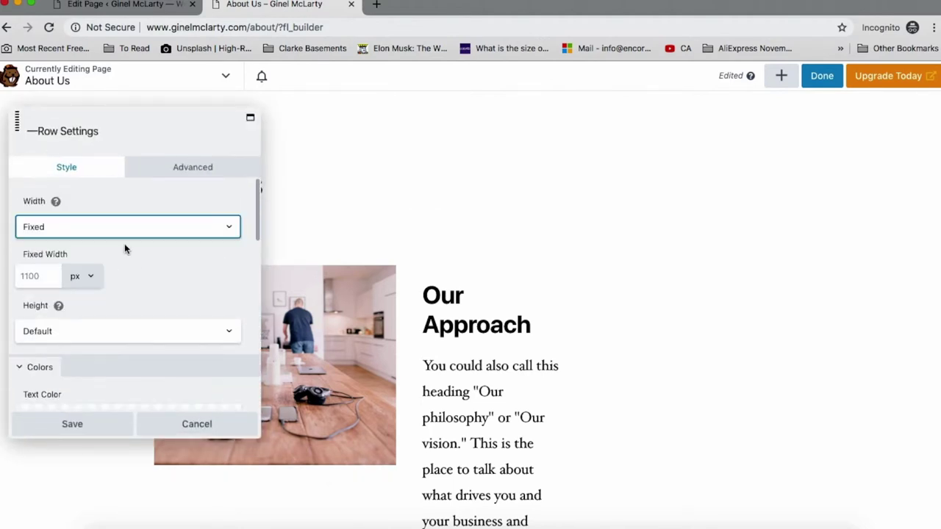
{"action": "left_click", "coordinate": [186, 429]}
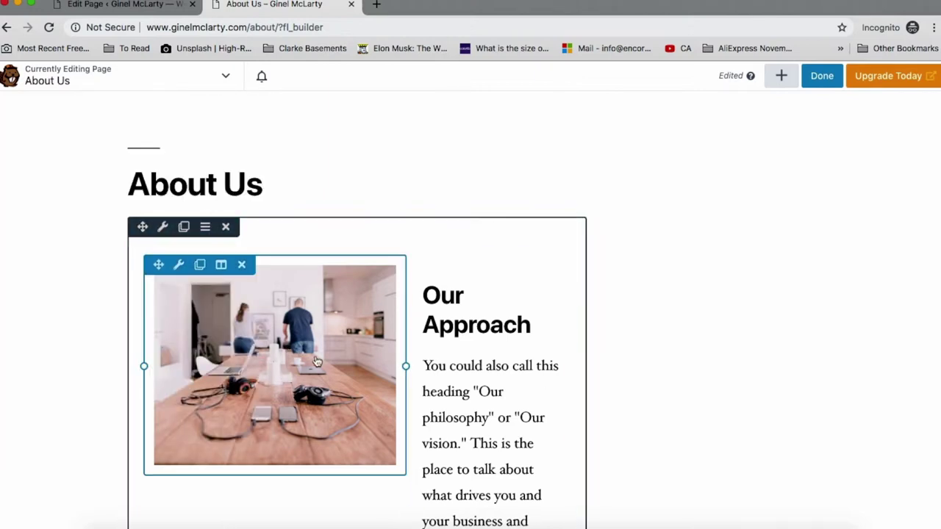
- Remove the kitchen-table photo and insert the black-and-white portrait from the Media Library
{"action": "left_click", "coordinate": [178, 266]}
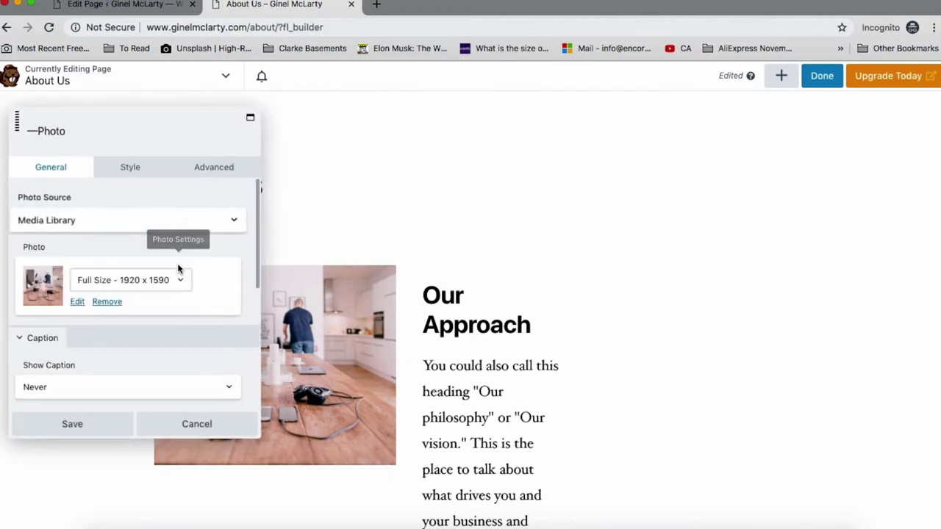
{"action": "left_click", "coordinate": [101, 309]}
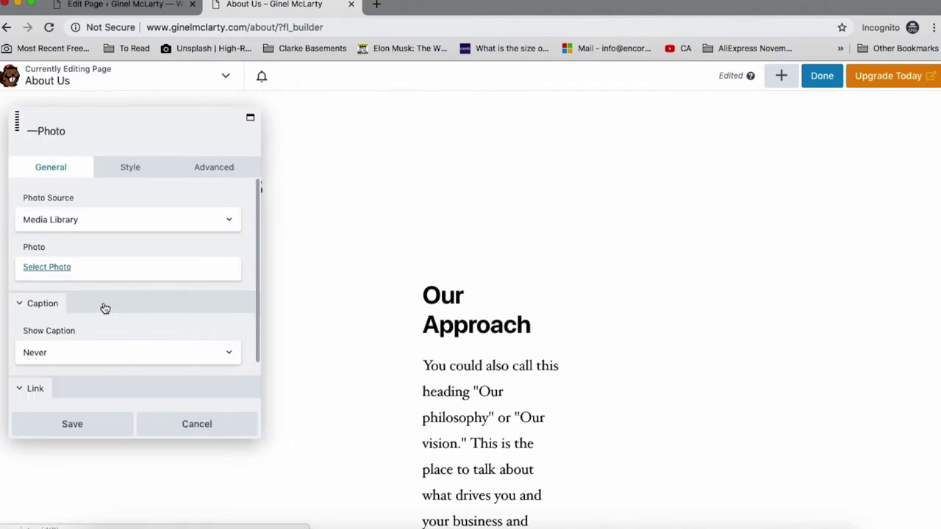
{"action": "left_click", "coordinate": [45, 269]}
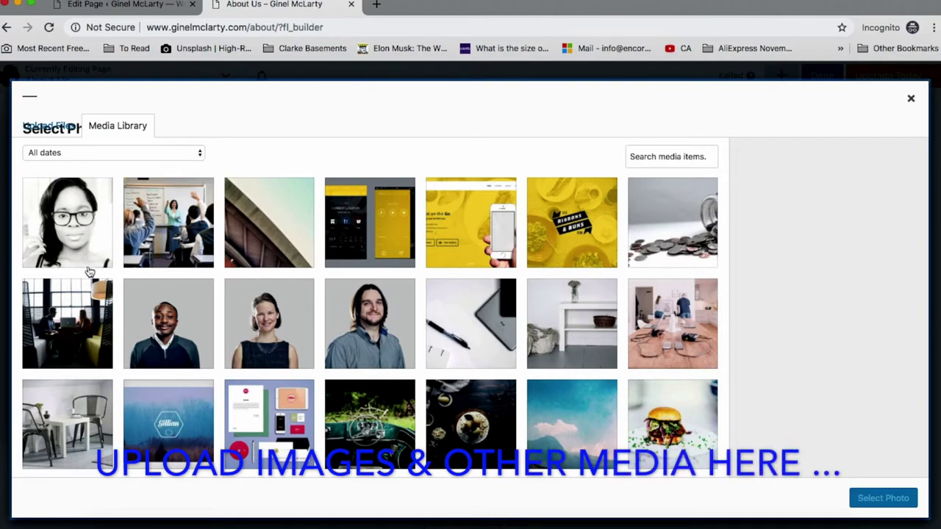
{"action": "left_click", "coordinate": [67, 247]}
{"action": "left_click", "coordinate": [44, 128]}
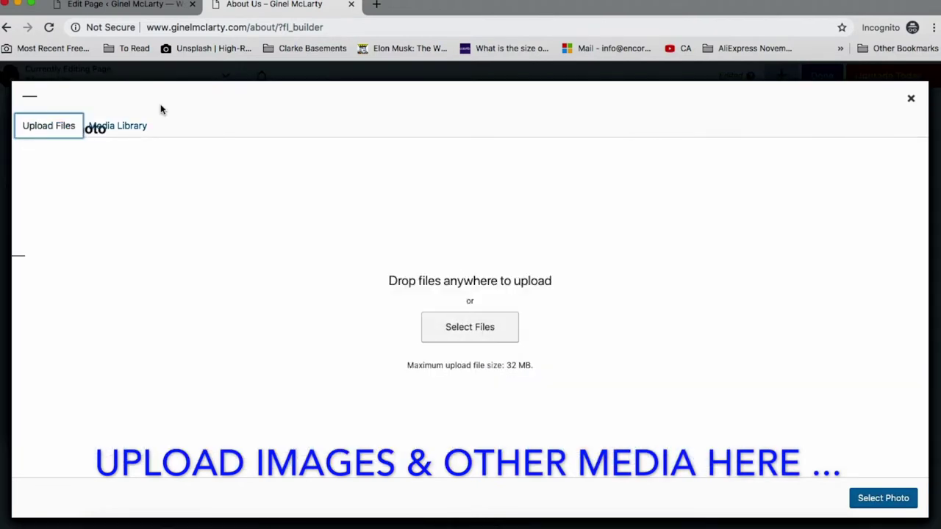
{"action": "left_click", "coordinate": [101, 130]}
{"action": "left_click", "coordinate": [891, 500]}
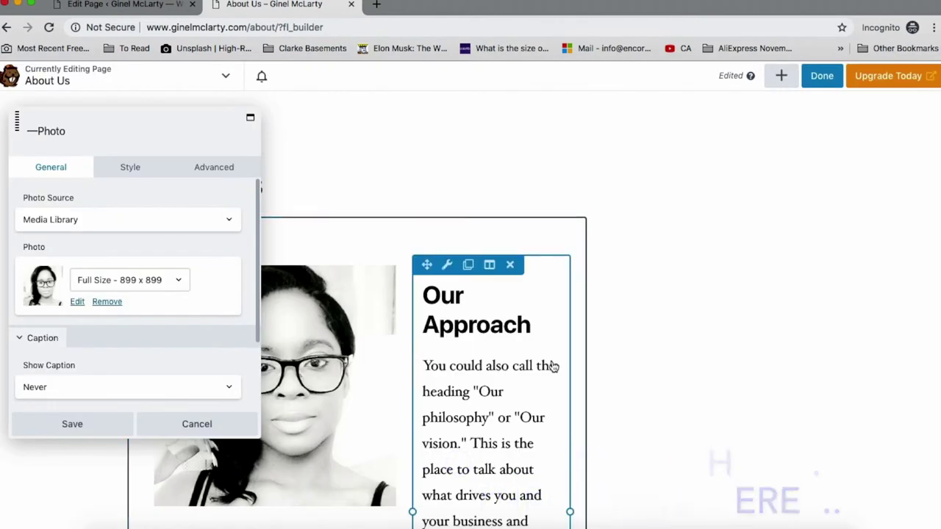
{"action": "left_click", "coordinate": [453, 323]}
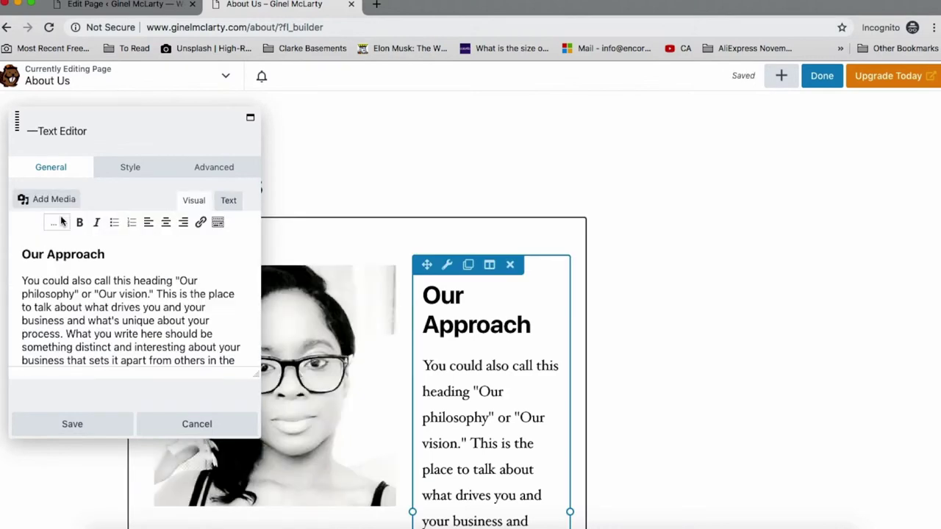
- Overwrite the Our Approach placeholder paragraph with 'Award winning website designer!' and save it
{"action": "triple_click", "coordinate": [80, 312]}
{"action": "key", "text": "BackSpace"}
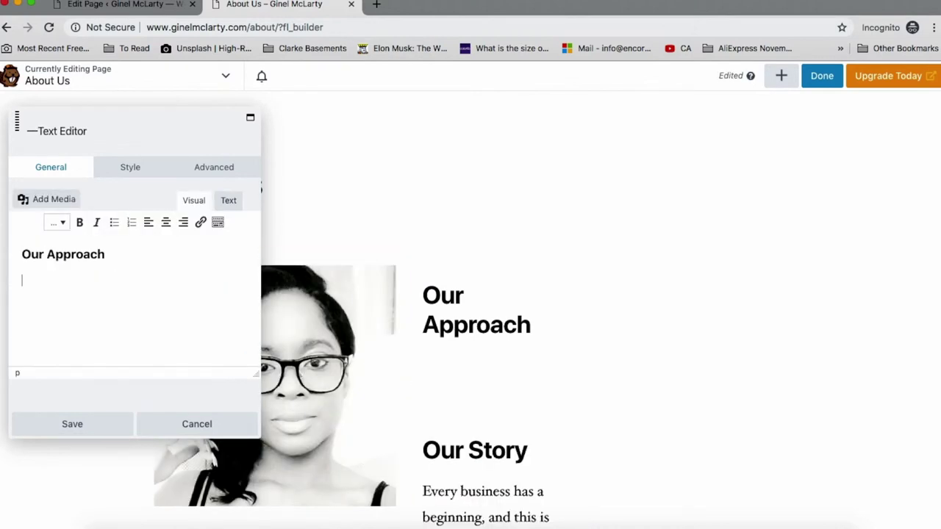
{"action": "type", "text": "Is"}
{"action": "key", "text": "BackSpace"}
{"action": "key", "text": "BackSpace"}
{"action": "key", "text": "BackSpace"}
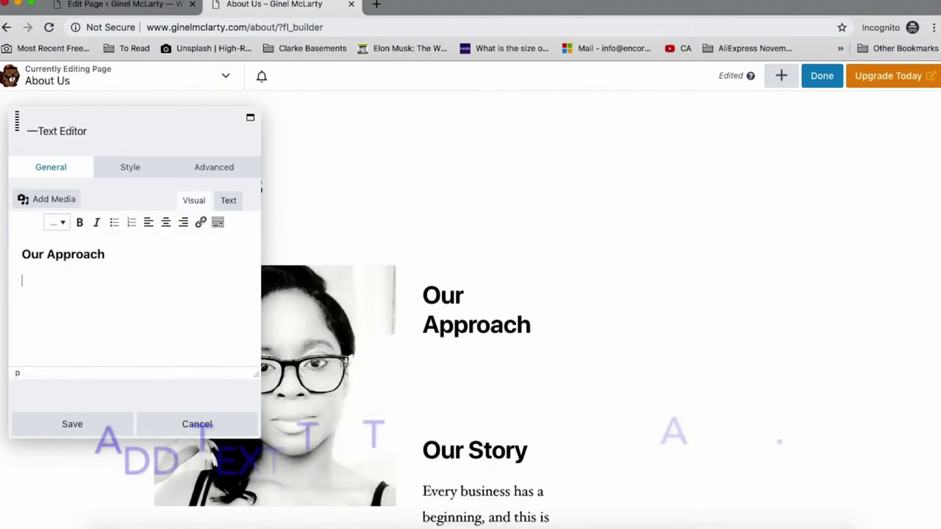
{"action": "type", "text": "Award winning website de"}
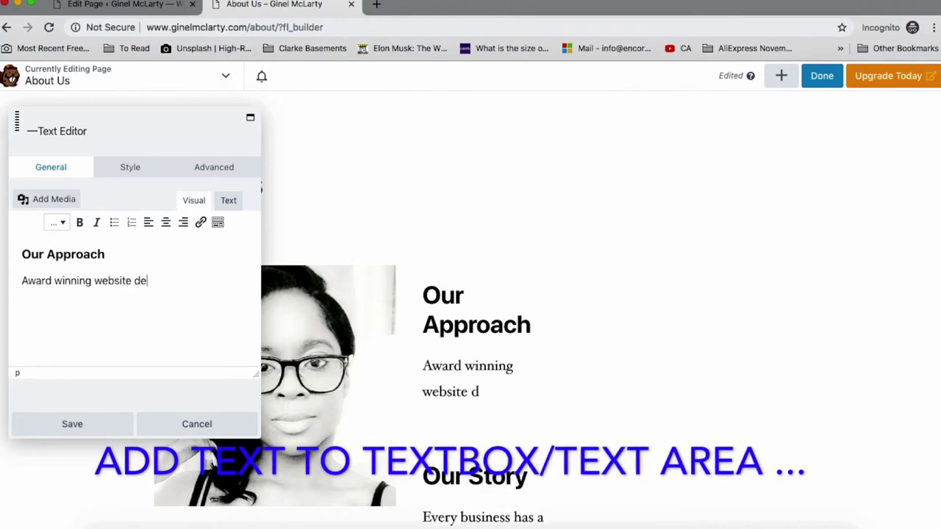
{"action": "type", "text": "signer!"}
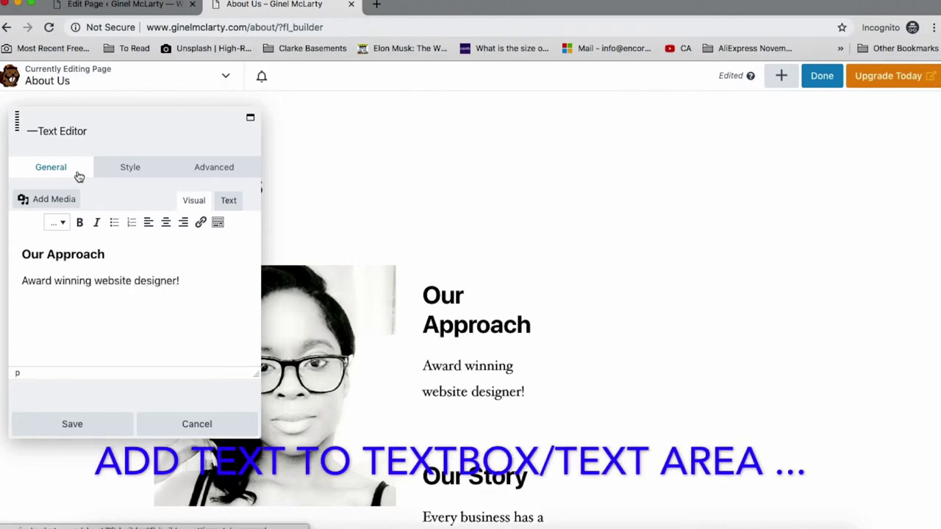
{"action": "left_click", "coordinate": [72, 424]}
{"action": "scroll", "coordinate": [485, 391], "scroll_direction": "down", "scroll_amount": 3}
{"action": "scroll", "coordinate": [484, 391], "scroll_direction": "down", "scroll_amount": 1}
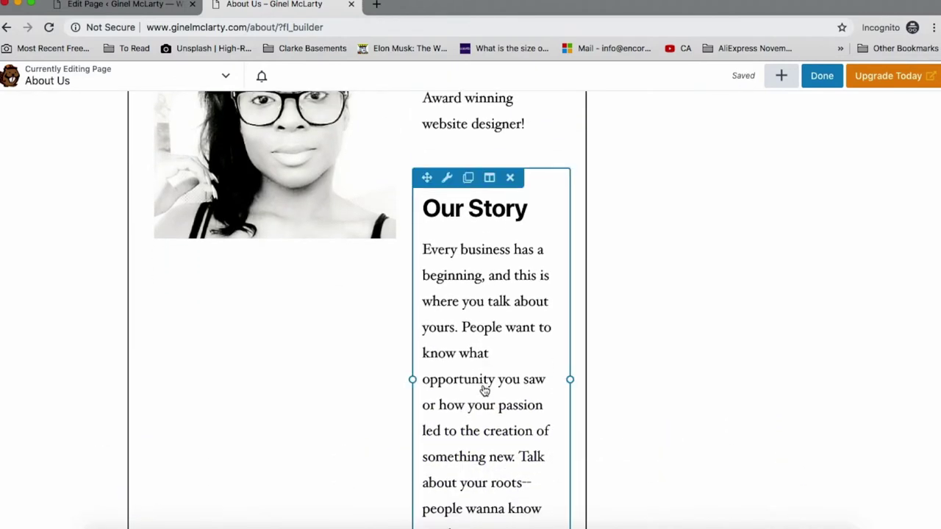
- Open and close the Our Story and Meet the Team text modules without changes
{"action": "left_click", "coordinate": [507, 330]}
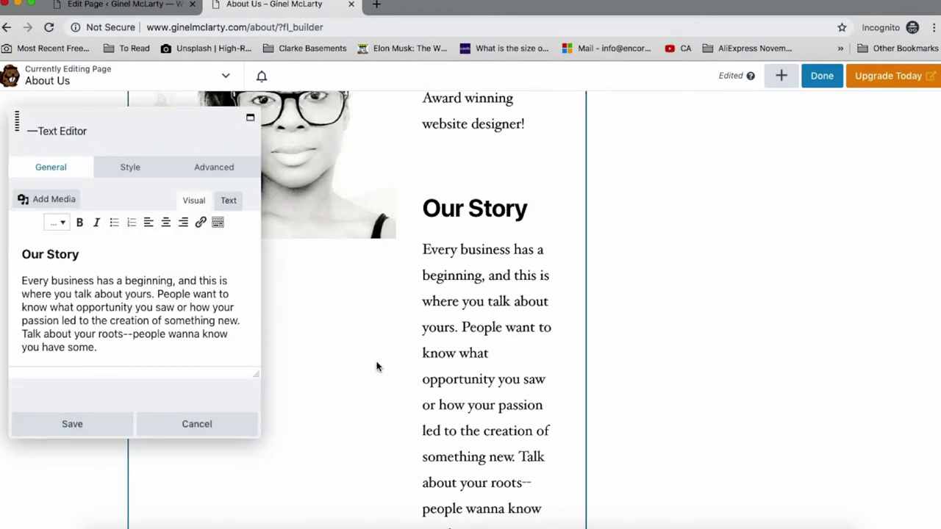
{"action": "left_click", "coordinate": [196, 424]}
{"action": "scroll", "coordinate": [438, 397], "scroll_direction": "down", "scroll_amount": 5}
{"action": "scroll", "coordinate": [438, 397], "scroll_direction": "down", "scroll_amount": 3}
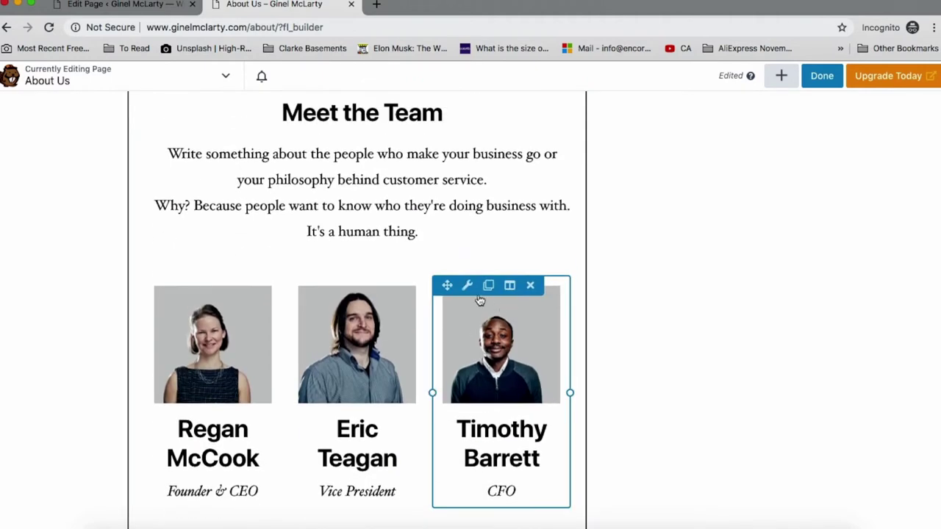
{"action": "scroll", "coordinate": [342, 220], "scroll_direction": "up", "scroll_amount": 2}
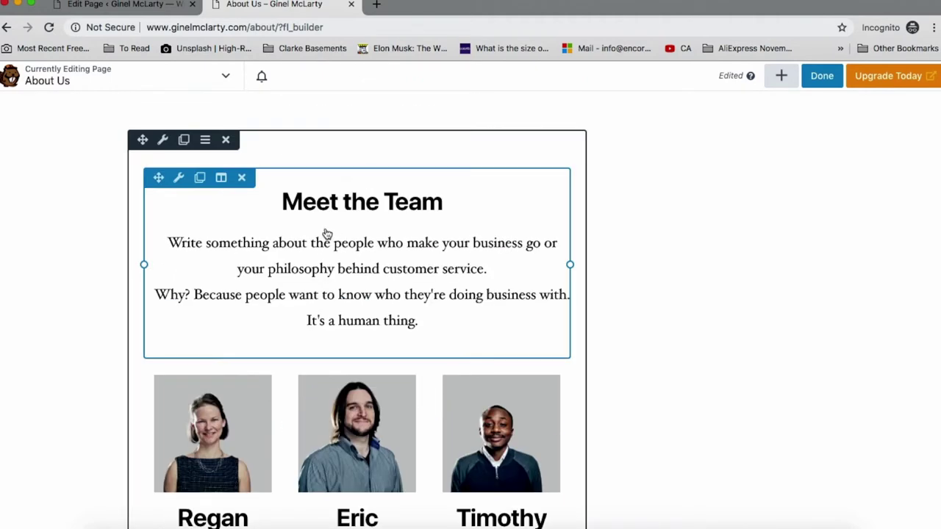
{"action": "left_click", "coordinate": [327, 234]}
{"action": "left_click", "coordinate": [183, 419]}
- Drag the Vice President's card into a new row below the team cards
{"action": "scroll", "coordinate": [464, 392], "scroll_direction": "down", "scroll_amount": 1}
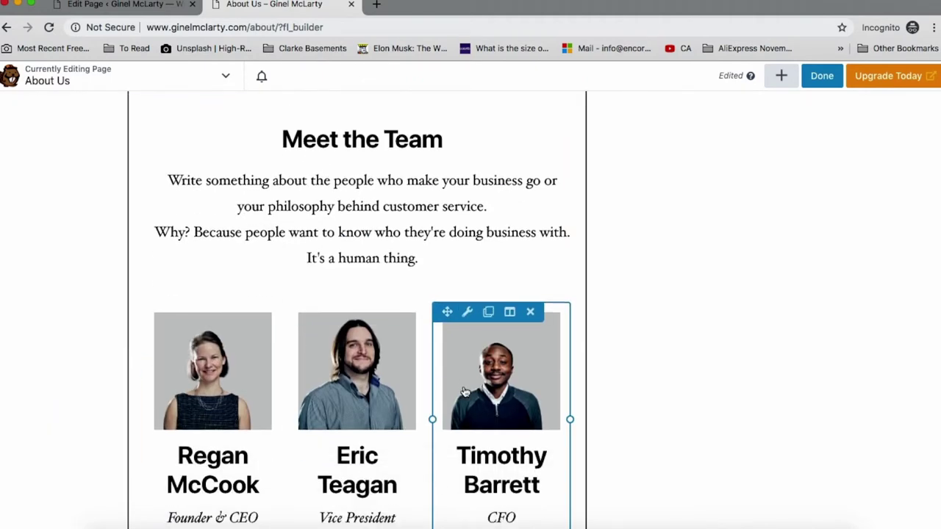
{"action": "left_click_drag", "start_coordinate": [465, 392], "coordinate": [378, 393]}
{"action": "left_click_drag", "start_coordinate": [301, 309], "coordinate": [368, 470]}
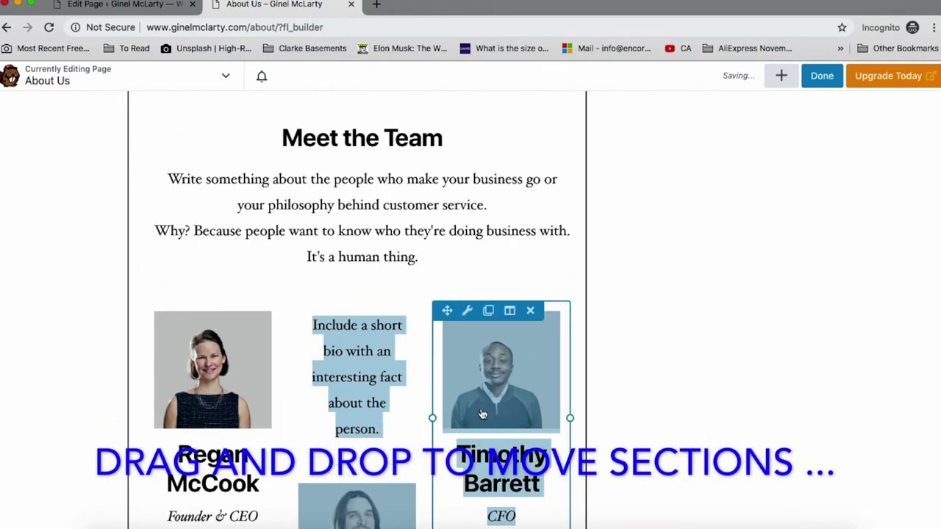
- Delete the Next Steps module and confirm the removal
{"action": "scroll", "coordinate": [357, 445], "scroll_direction": "down", "scroll_amount": 6}
{"action": "scroll", "coordinate": [358, 445], "scroll_direction": "up", "scroll_amount": 3}
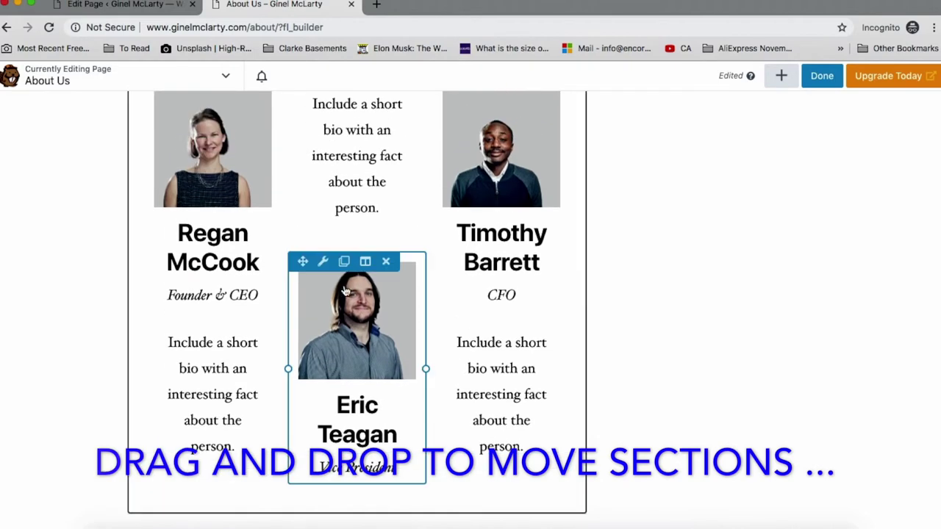
{"action": "scroll", "coordinate": [366, 334], "scroll_direction": "down", "scroll_amount": 4}
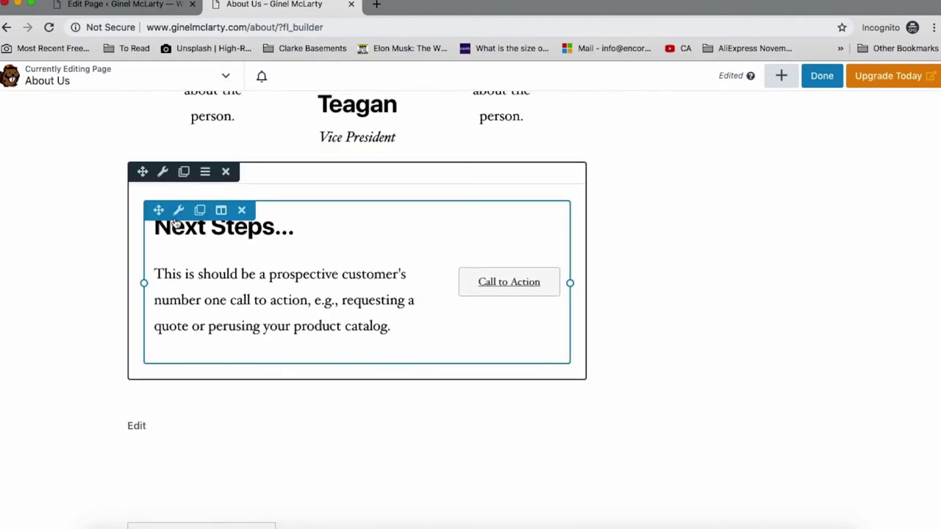
{"action": "left_click", "coordinate": [241, 210]}
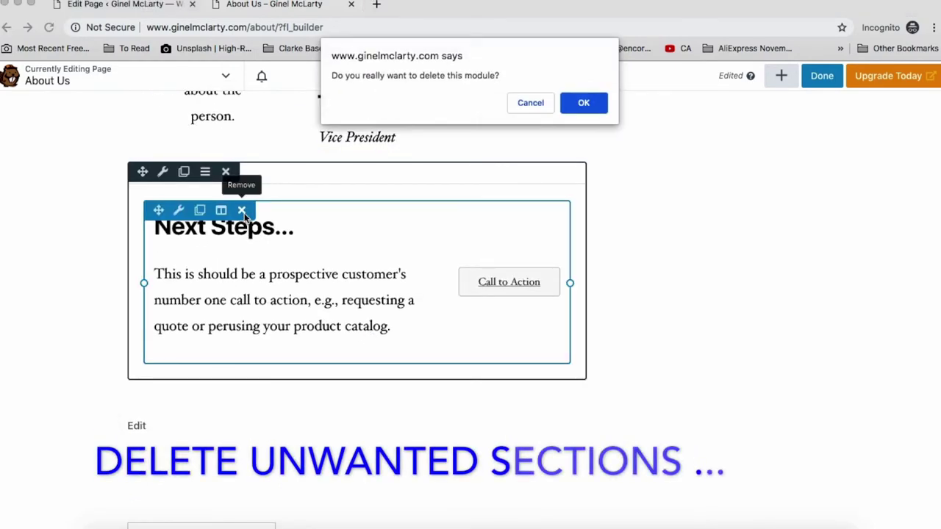
{"action": "left_click", "coordinate": [583, 104]}
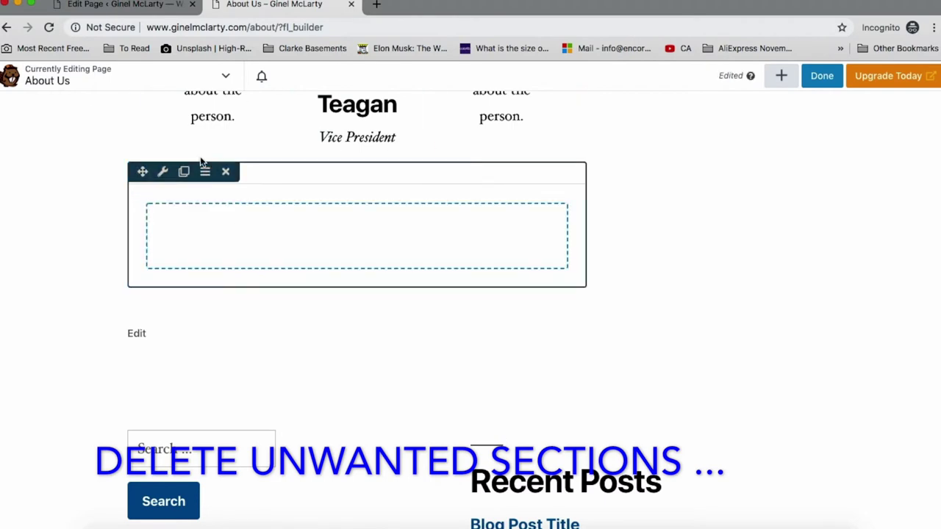